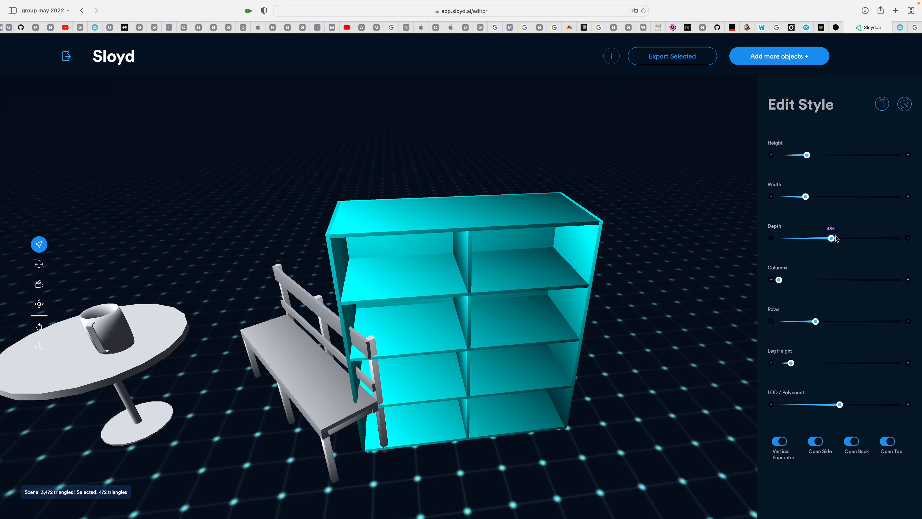
# Increase the shelf's columns to about 17% and lower its rows to make a grid of four columns by three rows
pyautogui.moveTo(779, 279); pyautogui.dragTo(798, 280)
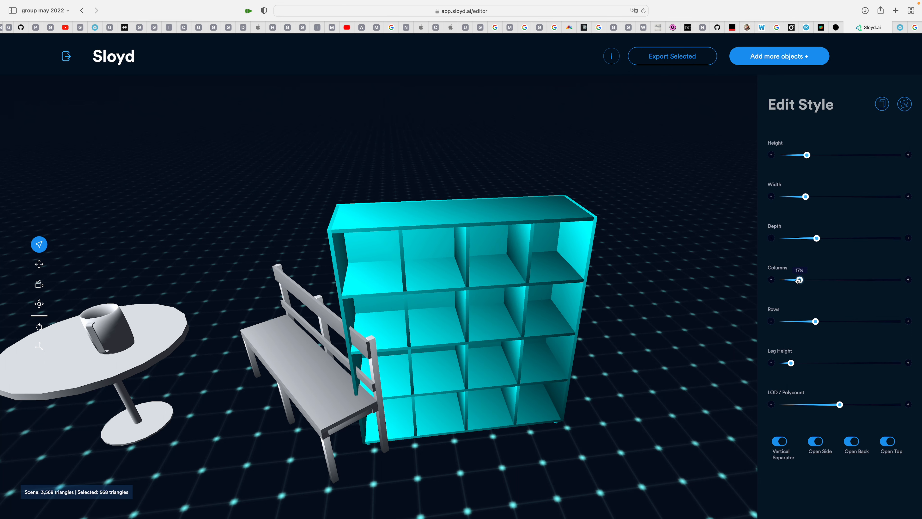
pyautogui.moveTo(815, 321)
pyautogui.mouseDown()
pyautogui.moveTo(797, 321)
pyautogui.moveTo(806, 322)
pyautogui.mouseUp()
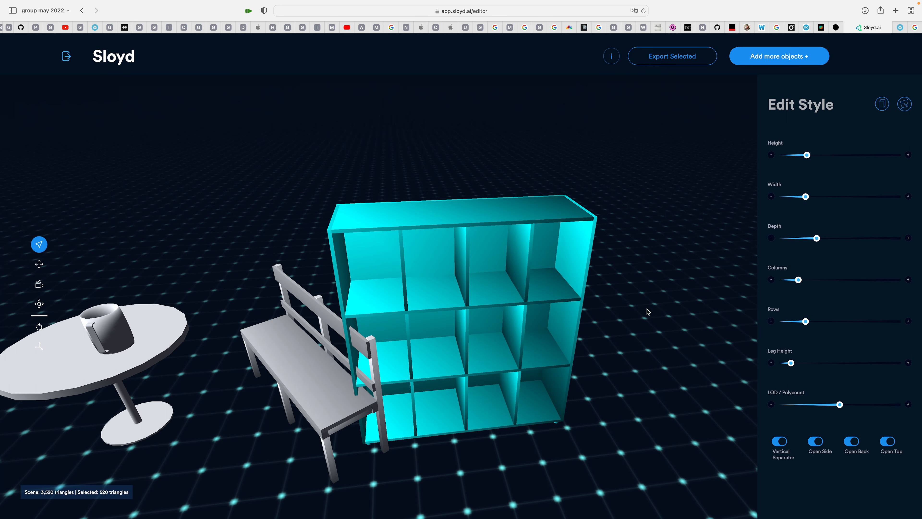
pyautogui.moveTo(645, 312); pyautogui.dragTo(606, 295)
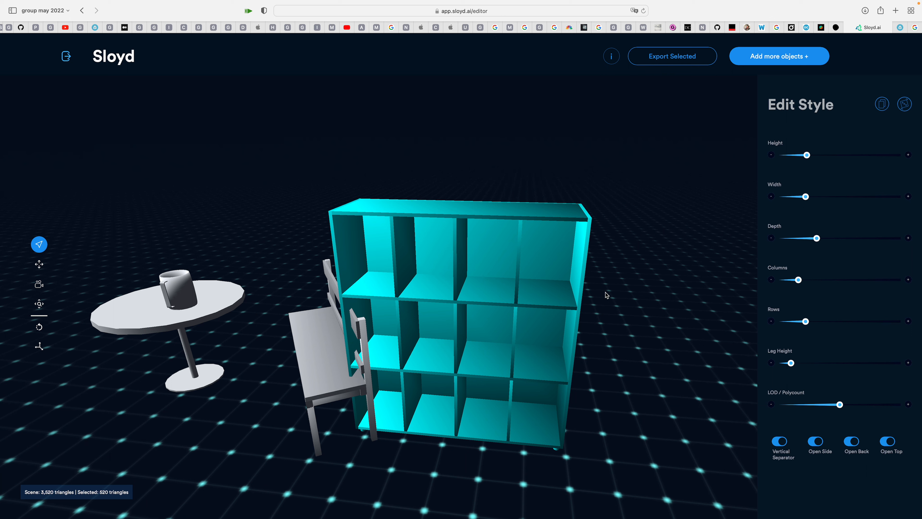
# Export the shelf model and check the browser's downloads for ShelfWanda.obj
pyautogui.click(536, 284)
pyautogui.click(538, 213)
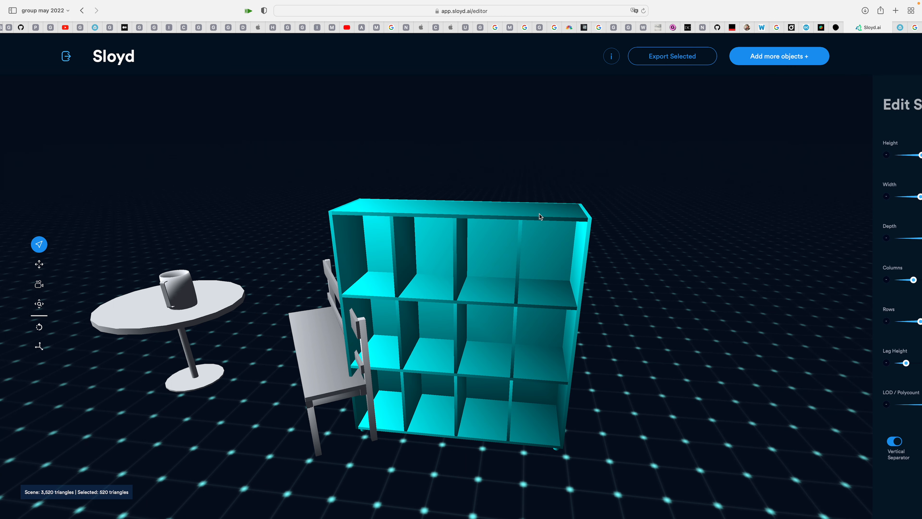
pyautogui.click(680, 56)
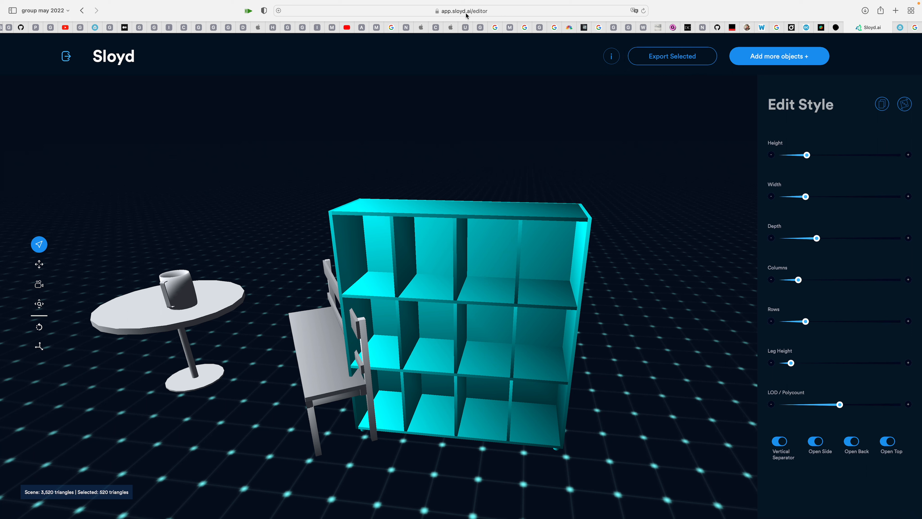
pyautogui.click(865, 11)
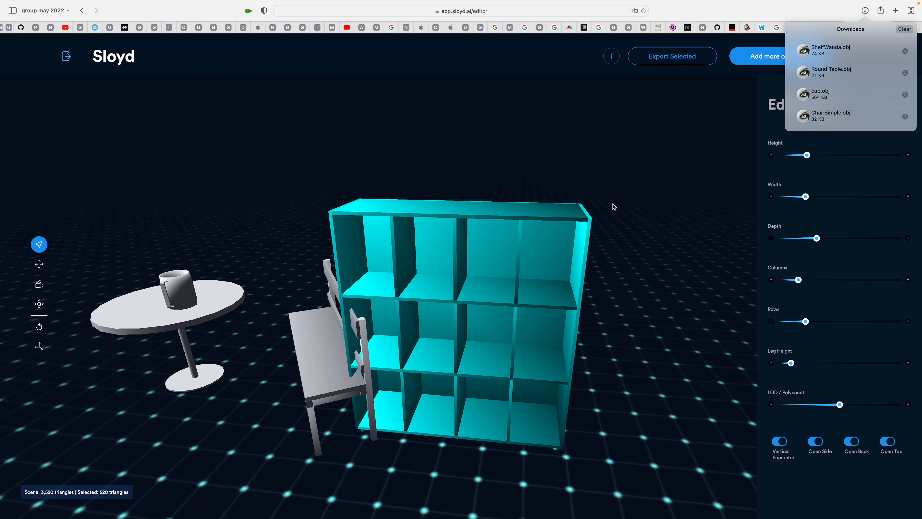
pyautogui.click(614, 214)
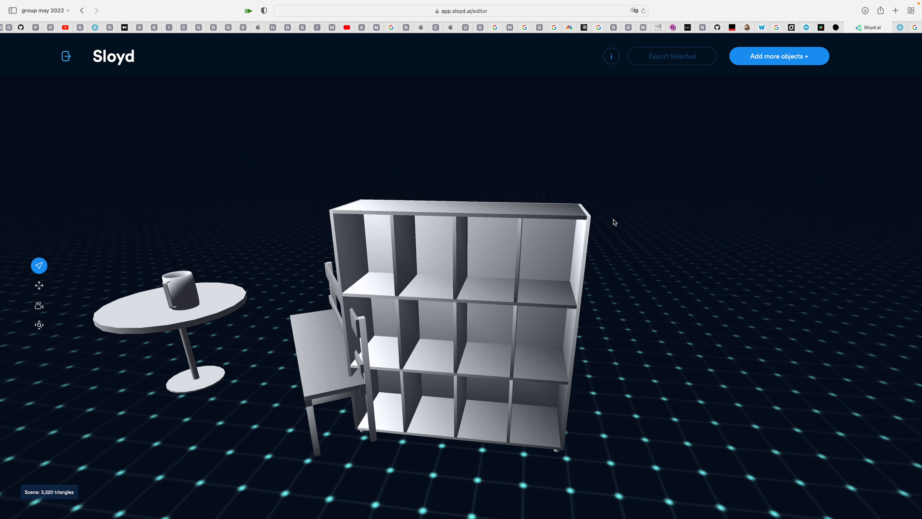
# Switch to Blender and import ShelfWanda.obj from the Downloads folder as an experimental Wavefront OBJ
pyautogui.hotkey('ctrl', 'Left')
pyautogui.hotkey('ctrl', 'Right')
pyautogui.hotkey('ctrl', 'Right')
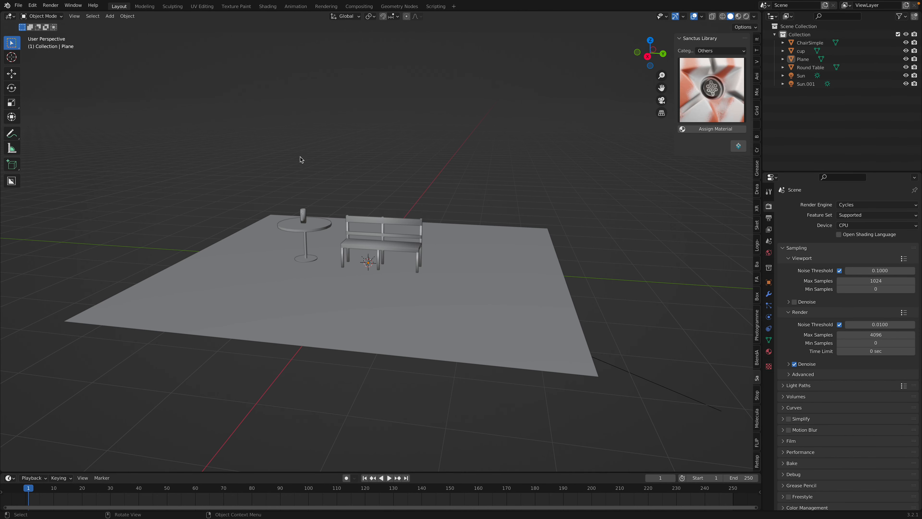
pyautogui.scroll(2, 279, 167)
pyautogui.click(344, 209)
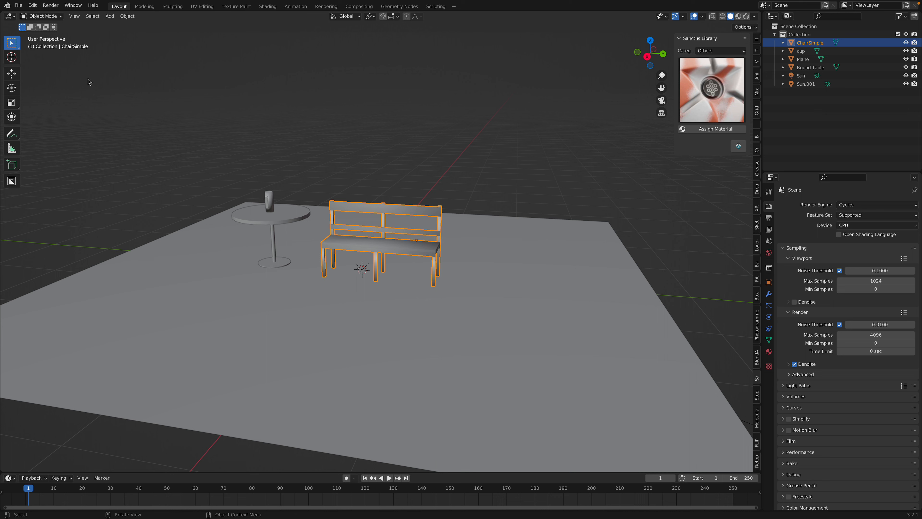
pyautogui.click(19, 5)
pyautogui.moveTo(54, 119)
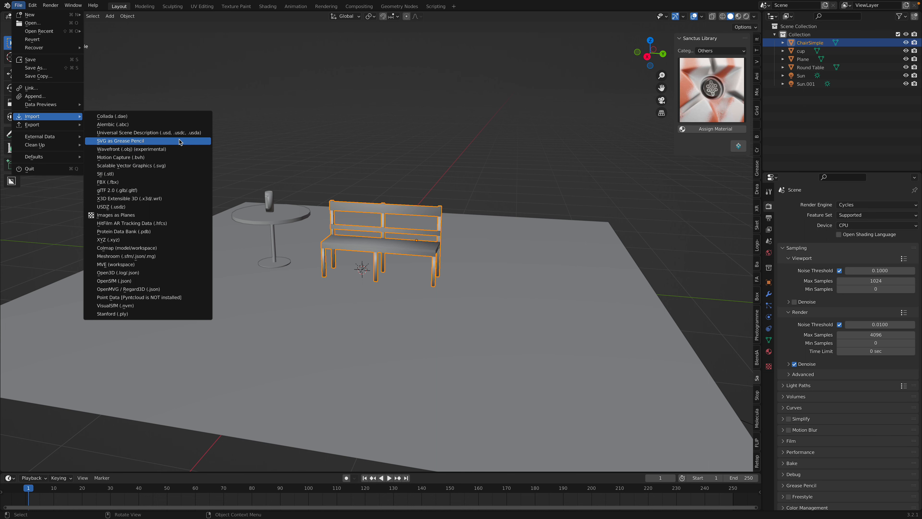
pyautogui.click(179, 148)
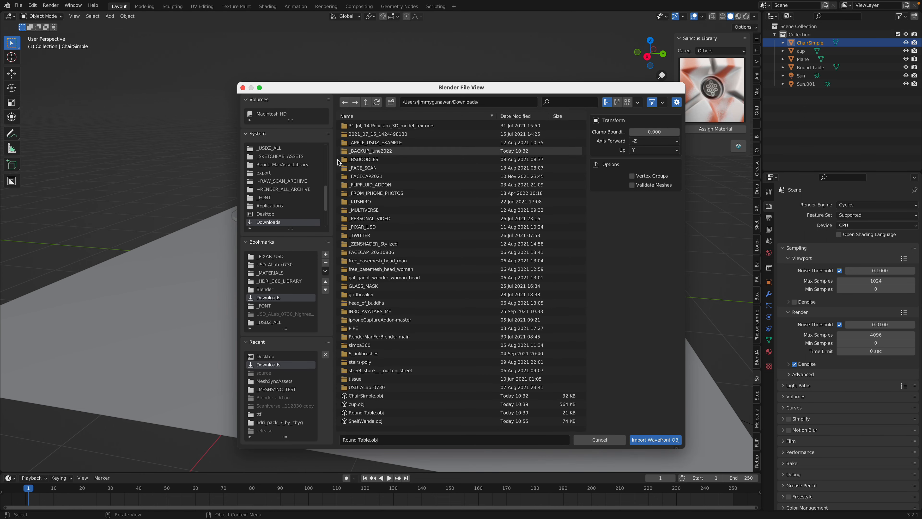
pyautogui.scroll(-1, 282, 216)
pyautogui.click(516, 116)
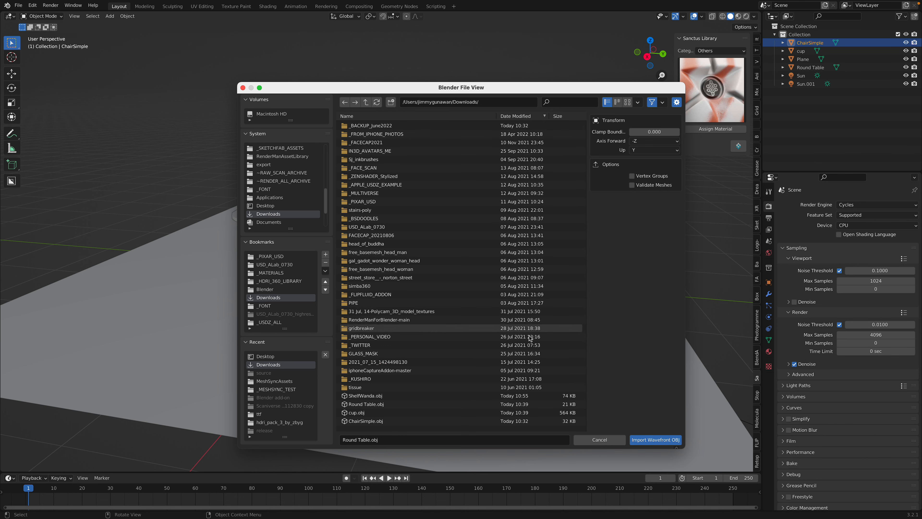
pyautogui.click(439, 398)
pyautogui.click(659, 444)
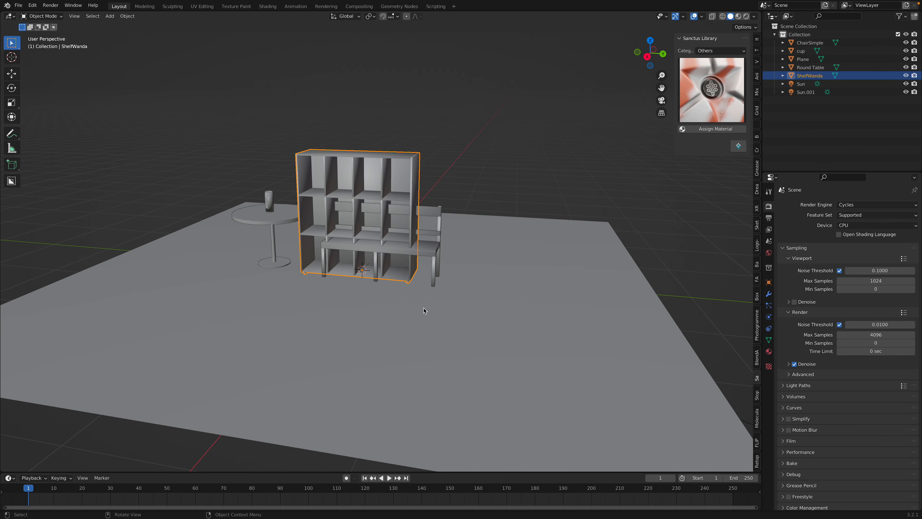
# Move the imported shelf along the global Y axis until it stands clear beside the bench
pyautogui.press('g')
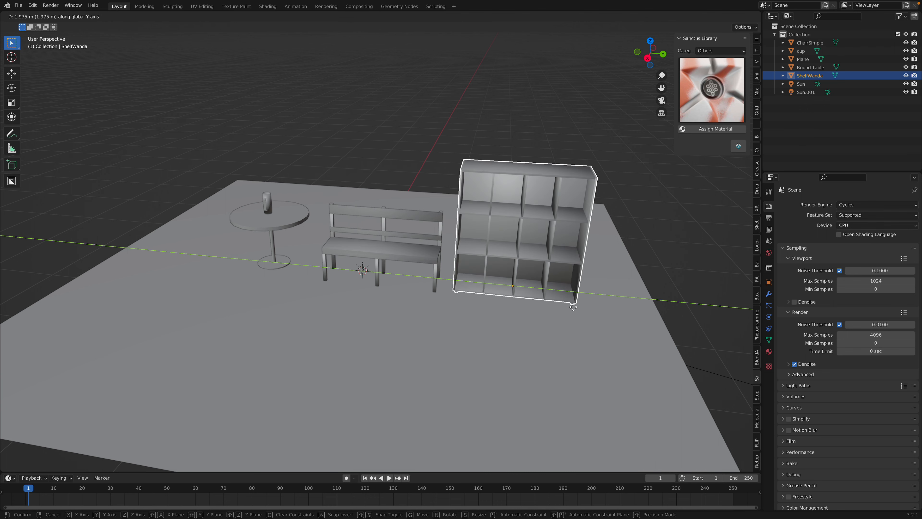
pyautogui.click(601, 311)
pyautogui.moveTo(601, 312); pyautogui.dragTo(594, 316, button='middle')
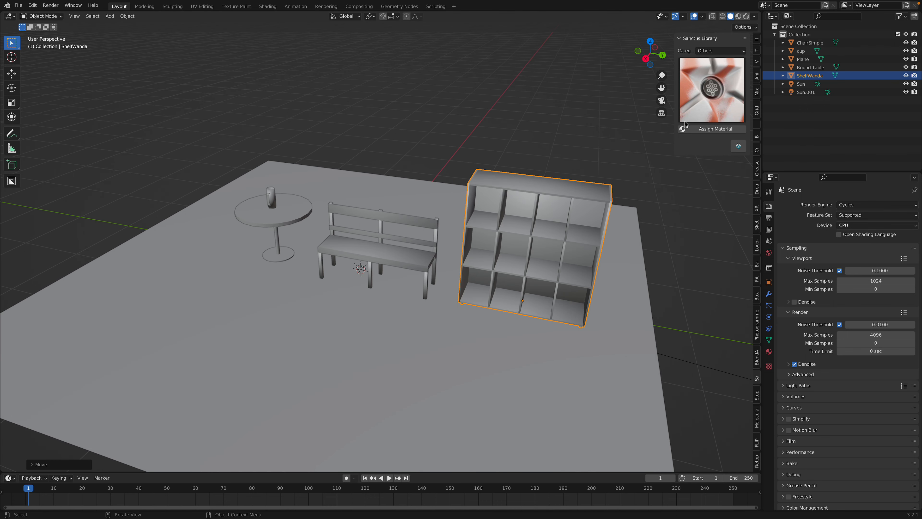
# Assign the green and brown "Camo Reg..." material from the Sanctus Library's Others category to the shelf and save the file
pyautogui.click(717, 69)
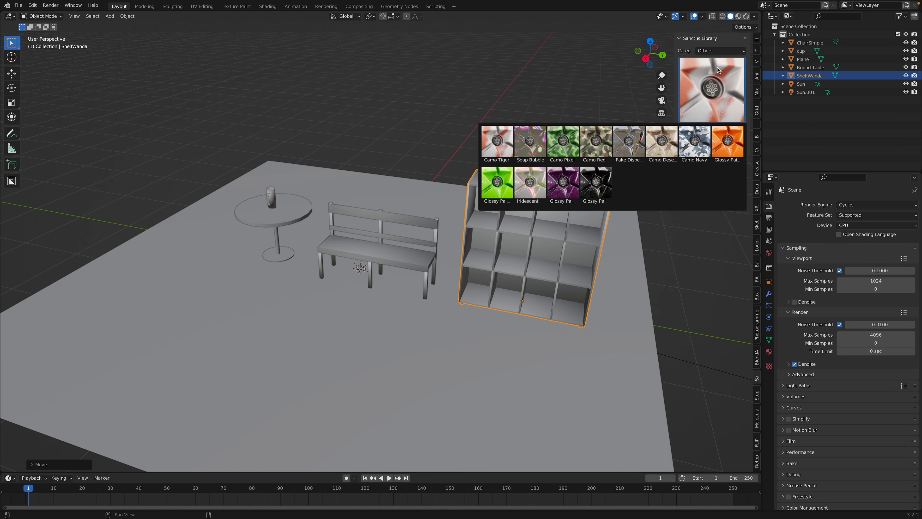
pyautogui.click(713, 73)
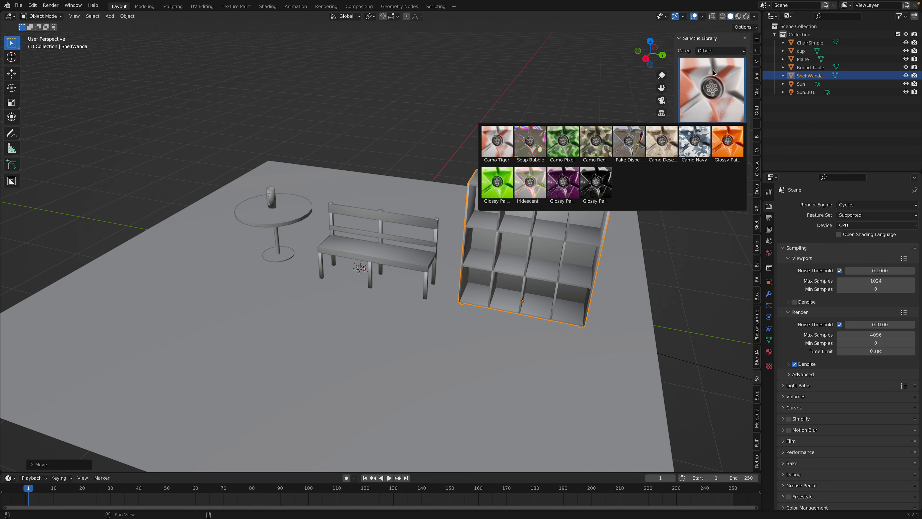
pyautogui.click(591, 145)
pyautogui.moveTo(547, 170); pyautogui.dragTo(493, 193, button='middle')
pyautogui.keyDown('shift'); pyautogui.click(540, 189); pyautogui.keyUp('shift')
pyautogui.keyDown('shift'); pyautogui.click(540, 190); pyautogui.keyUp('shift')
pyautogui.scroll(2, 543, 187)
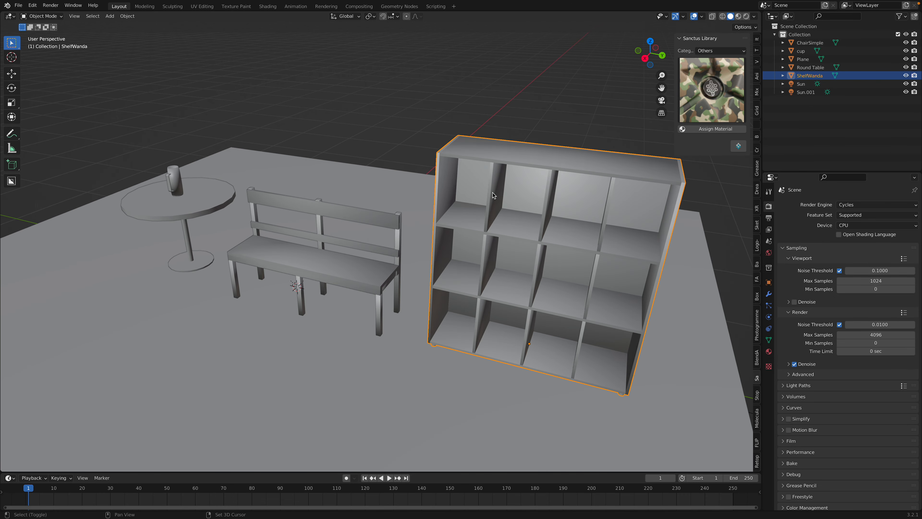
pyautogui.hotkey('ctrl', 's')
pyautogui.scroll(-3, 557, 133)
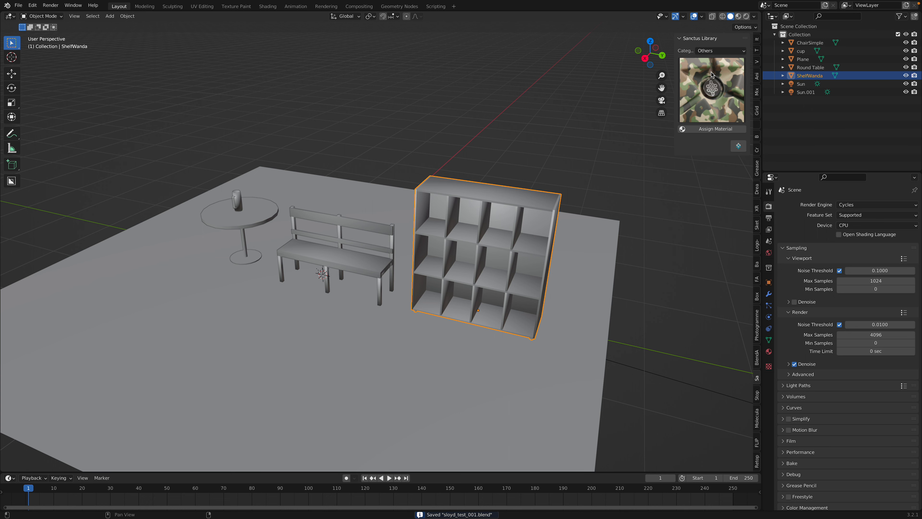
# Preview the furniture scene in rendered shading from another angle, and return the viewport to solid shading
pyautogui.click(746, 16)
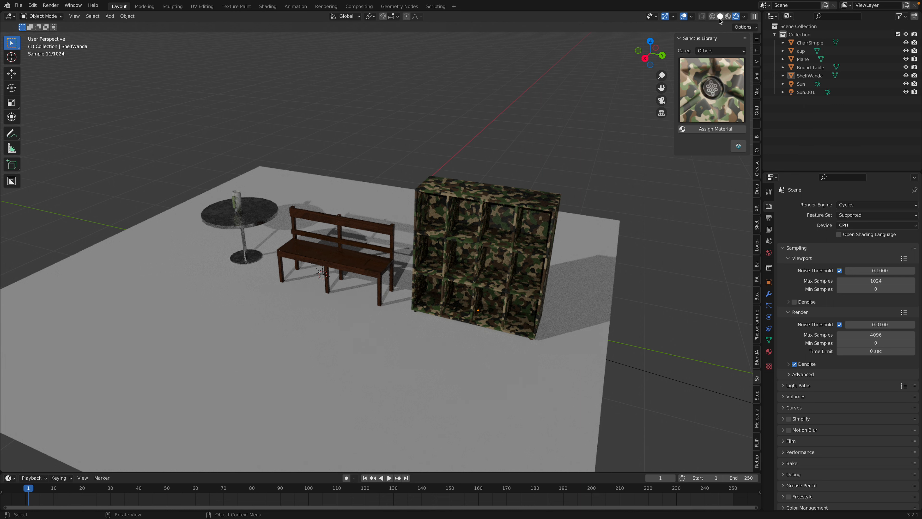
pyautogui.moveTo(432, 232); pyautogui.dragTo(590, 142, button='middle')
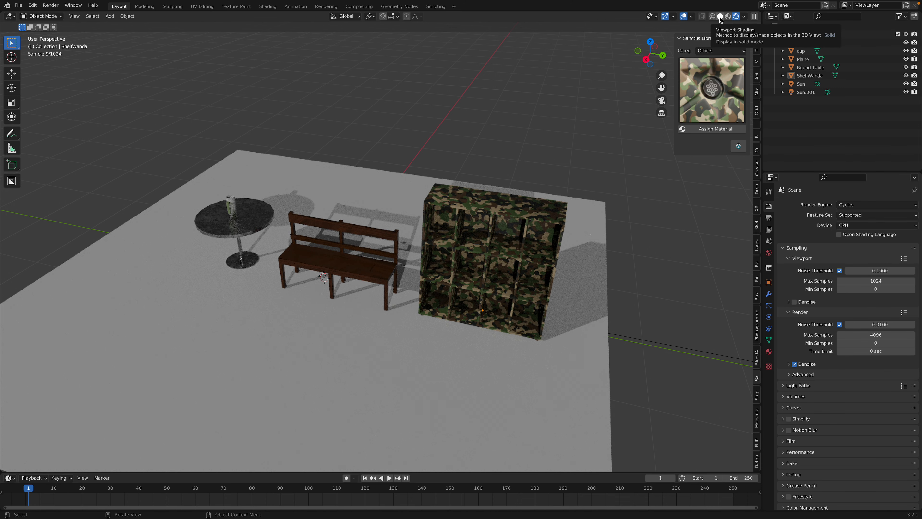
pyautogui.click(720, 17)
pyautogui.moveTo(372, 201)
pyautogui.mouseDown(button='middle')
pyautogui.moveTo(381, 181)
pyautogui.moveTo(347, 195)
pyautogui.moveTo(345, 222)
pyautogui.mouseUp(button='middle')
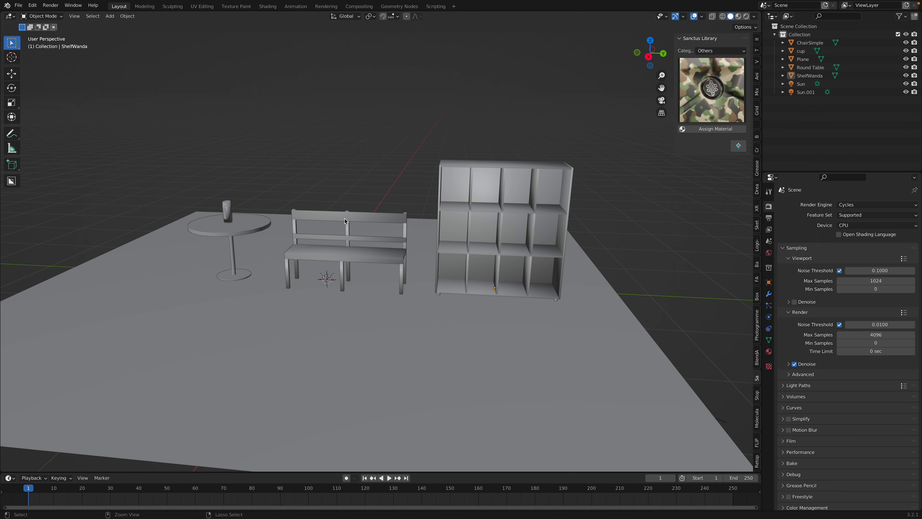
# Switch to Sloyd in the browser and add the Lamp from the object library to the scene
pyautogui.hotkey('ctrl', 'Left')
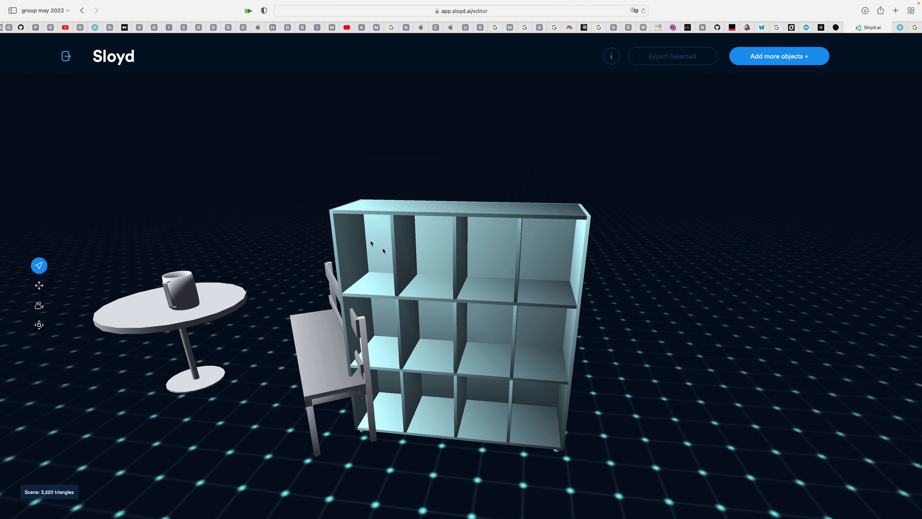
pyautogui.click(777, 57)
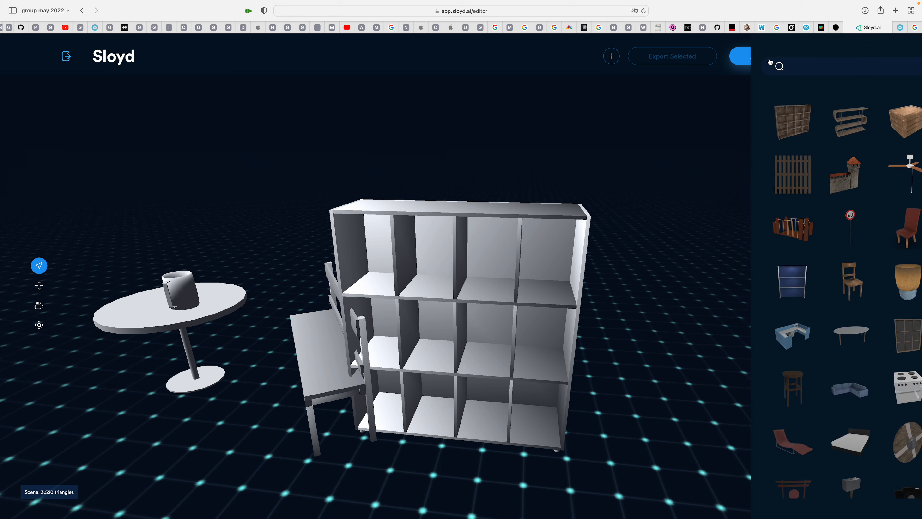
pyautogui.scroll(-5, 801, 359)
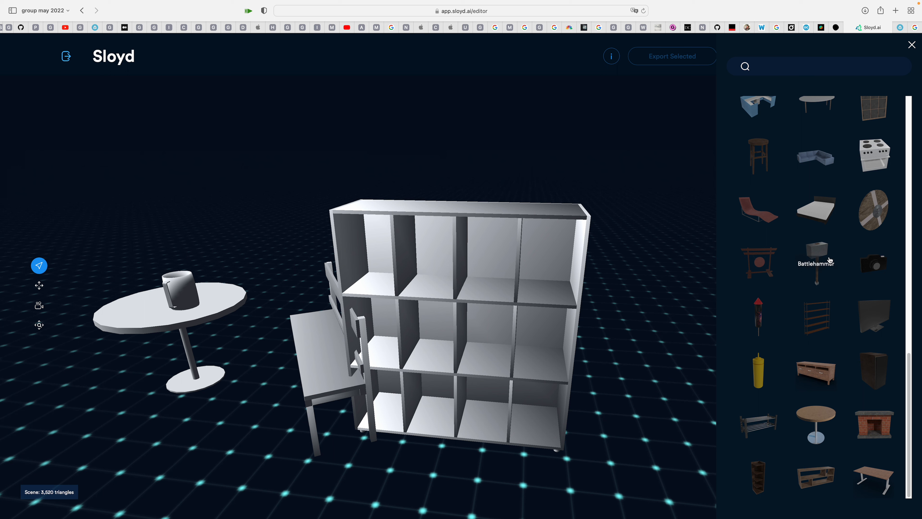
pyautogui.click(910, 278)
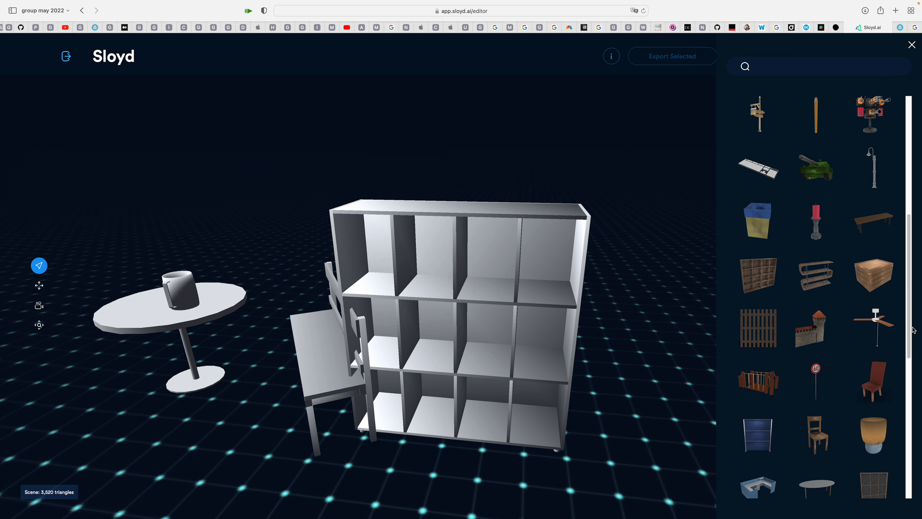
pyautogui.scroll(-1, 867, 349)
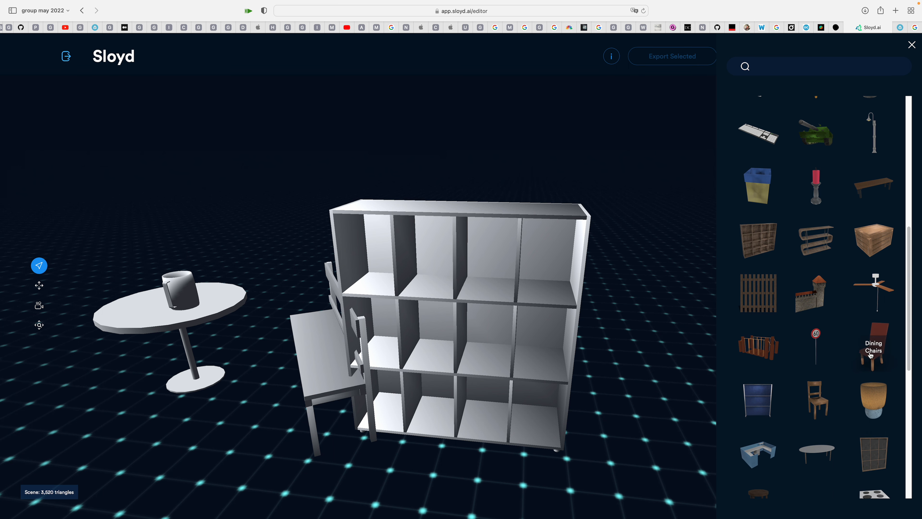
pyautogui.click(879, 401)
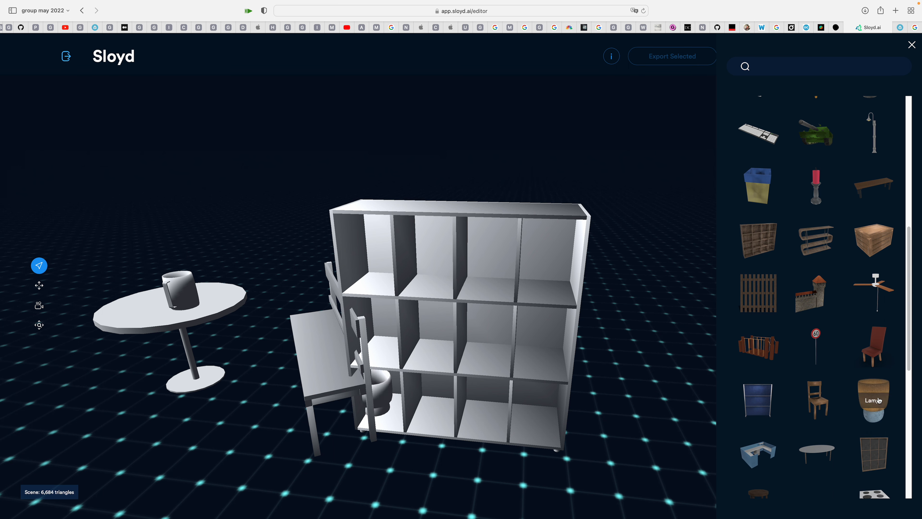
# Raise the lamp's body height close to its maximum, set its lamp shade height to 24%, and export the lamp
pyautogui.click(390, 394)
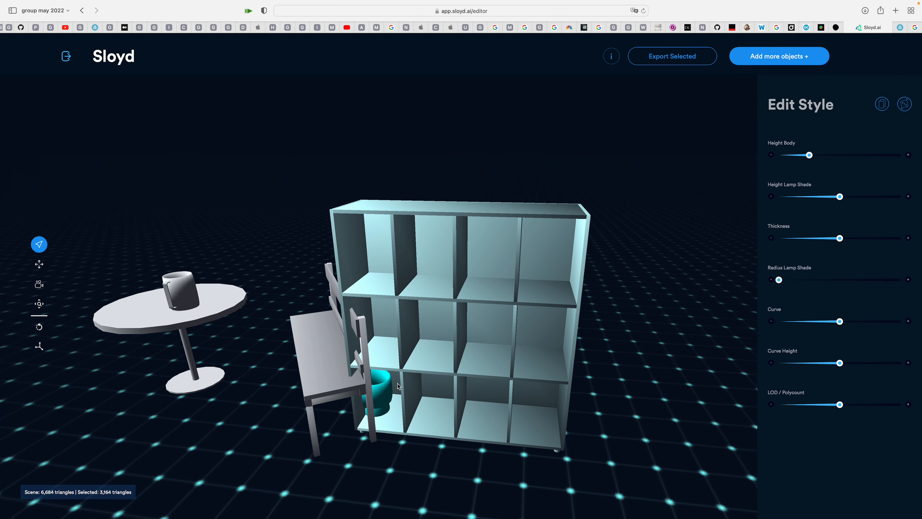
pyautogui.click(385, 382)
pyautogui.click(388, 386)
pyautogui.moveTo(809, 155); pyautogui.dragTo(883, 154)
pyautogui.moveTo(840, 196); pyautogui.dragTo(809, 197)
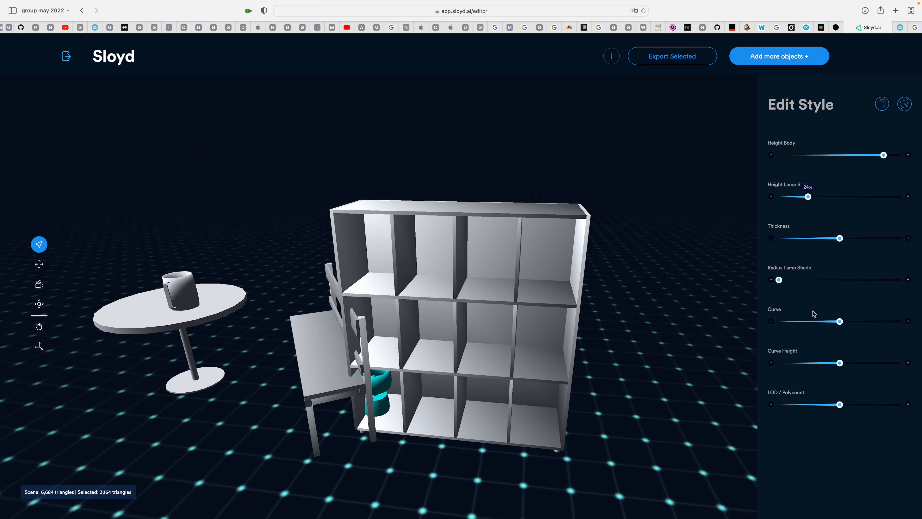
pyautogui.click(673, 59)
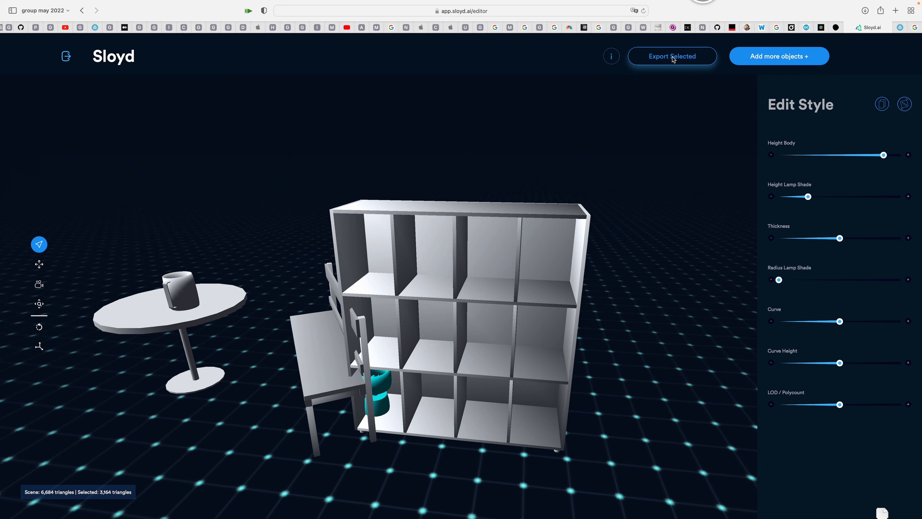
# Switch to Blender and open the list of import file formats
pyautogui.hotkey('ctrl', 'Left')
pyautogui.hotkey('ctrl', 'Right')
pyautogui.hotkey('ctrl', 'Right')
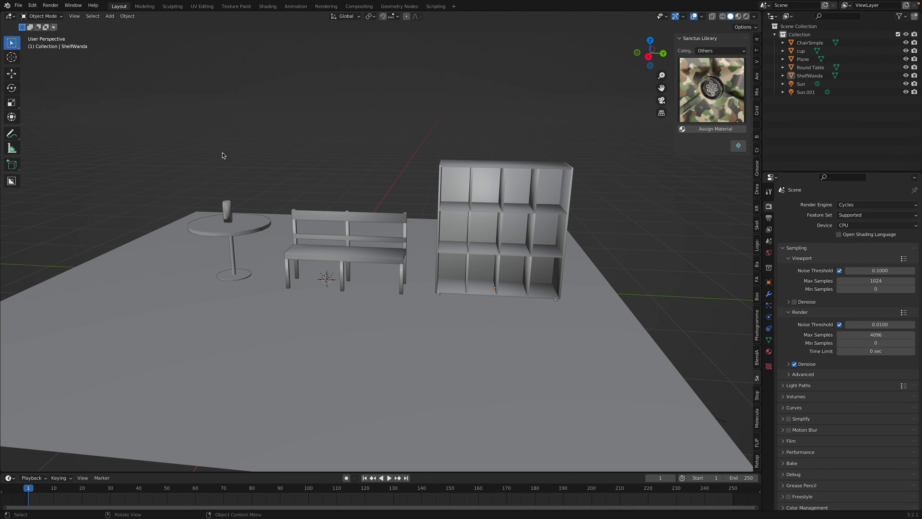
pyautogui.click(18, 5)
pyautogui.moveTo(51, 117)
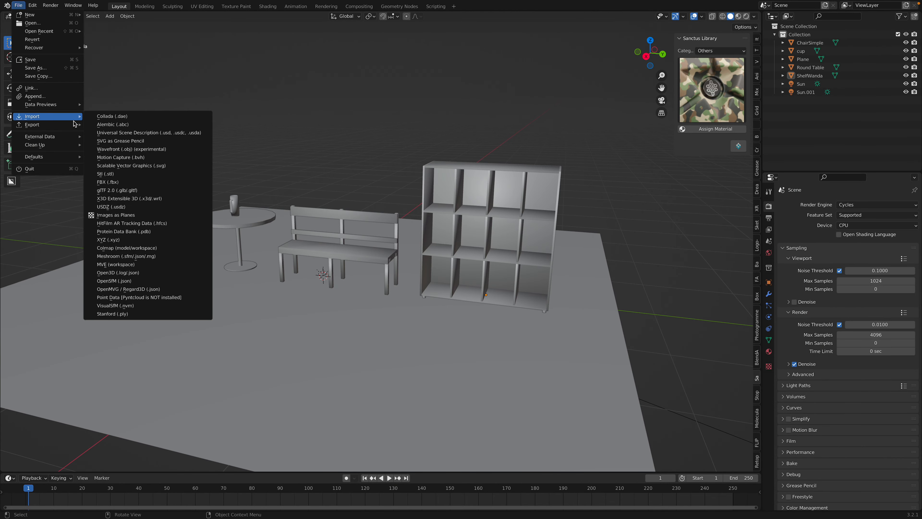
# Switch back to the browser and open the BlenderKit article about reaching 300,000 users
pyautogui.hotkey('ctrl', 'Left')
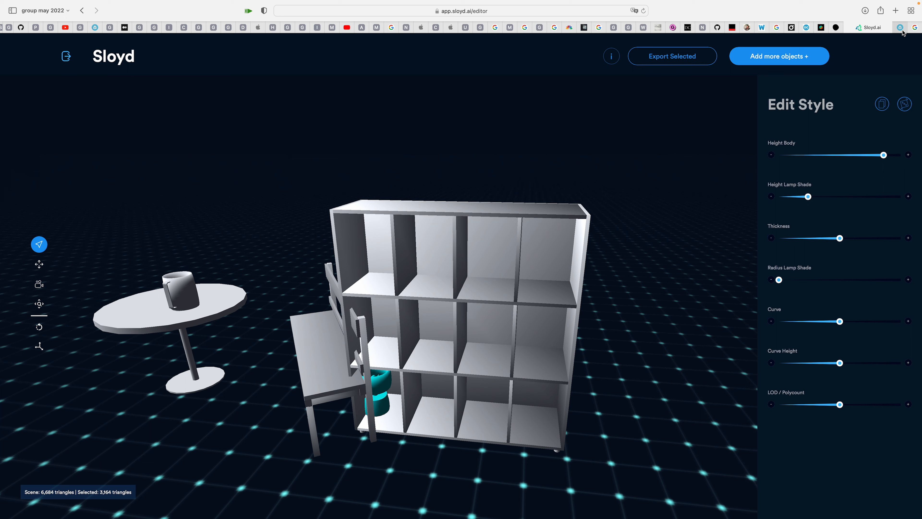
pyautogui.click(821, 29)
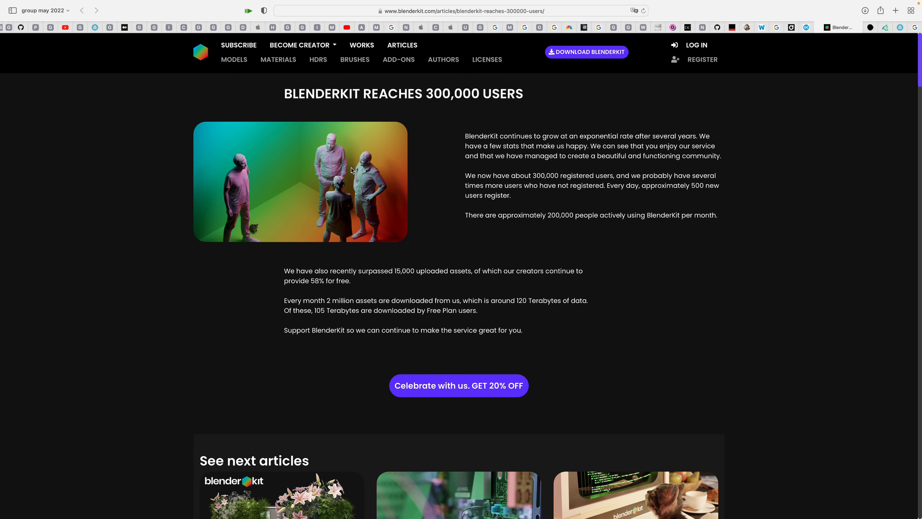
# Skim the BlenderKit article and switch to the Sketchfab profile's models page
pyautogui.scroll(-10, 664, 307)
pyautogui.scroll(10, 663, 309)
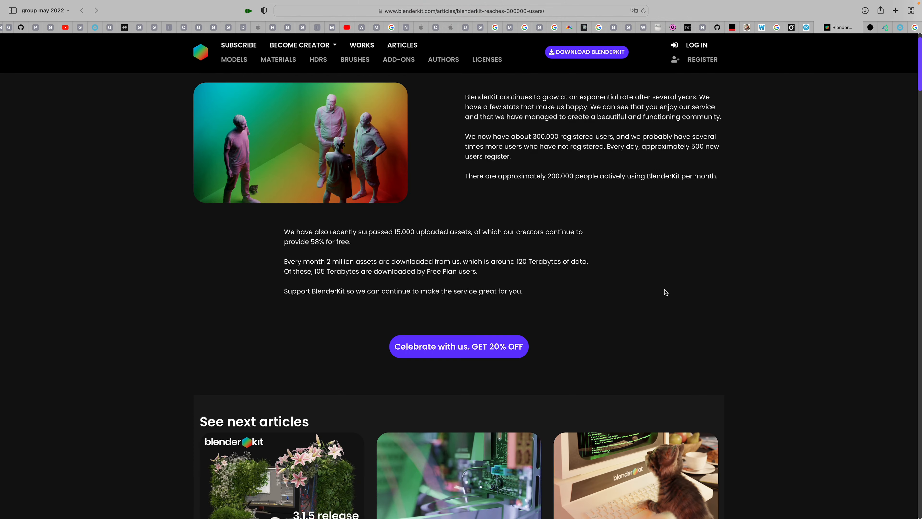
pyautogui.click(900, 29)
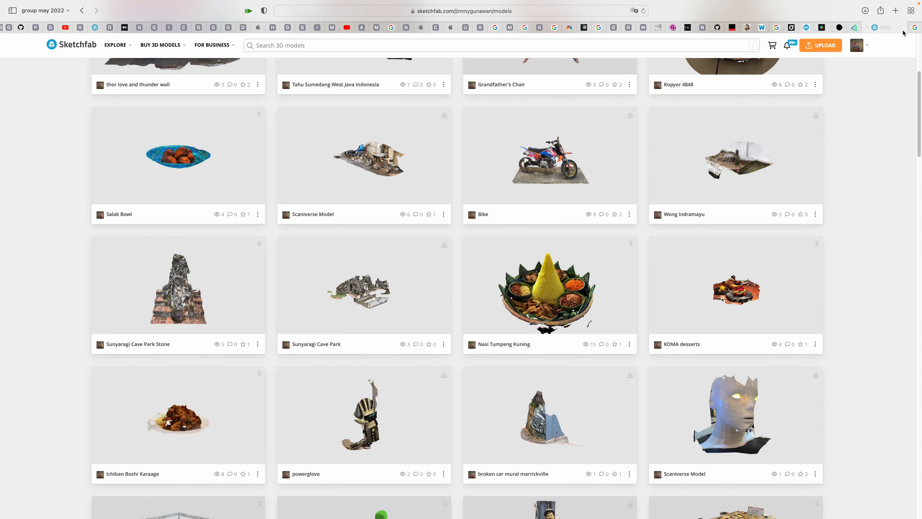
# Browse the uploaded 3D scans on the Sketchfab profile, from its newest models down to the CARTBOOKS row
pyautogui.scroll(5, 541, 215)
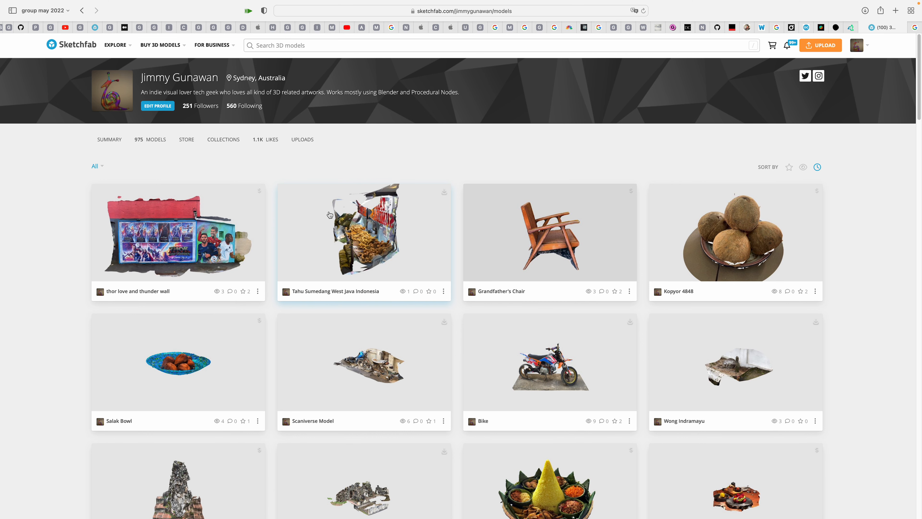
pyautogui.scroll(-1, 257, 287)
pyautogui.click(258, 291)
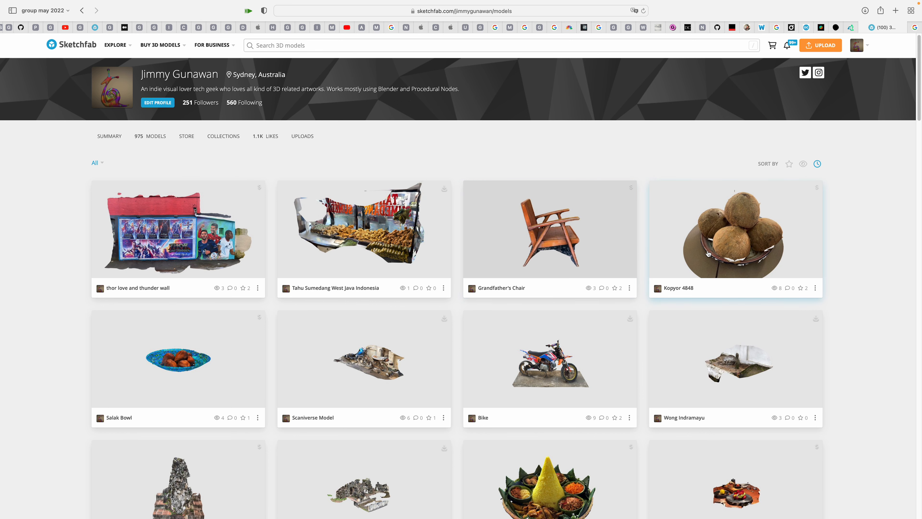
pyautogui.scroll(-1, 877, 276)
pyautogui.scroll(-1, 878, 275)
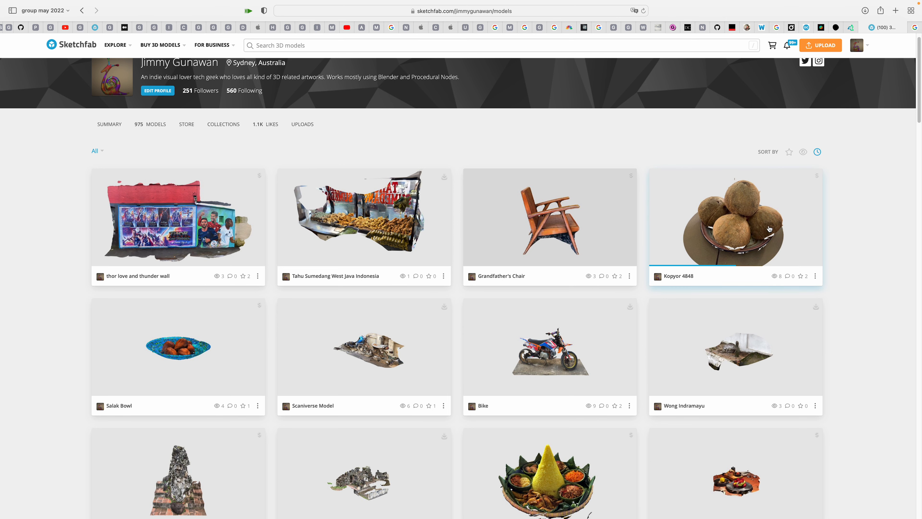
pyautogui.scroll(-1, 711, 255)
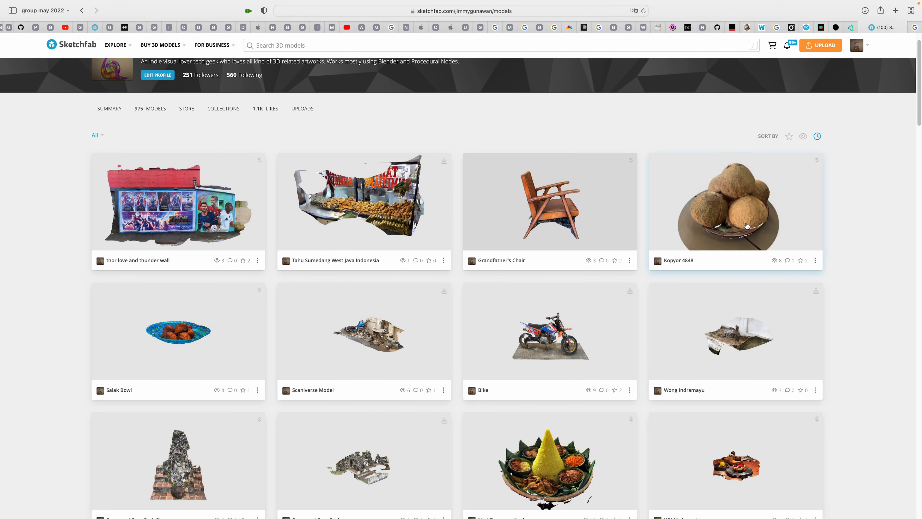
pyautogui.scroll(-4, 540, 330)
pyautogui.scroll(-4, 539, 330)
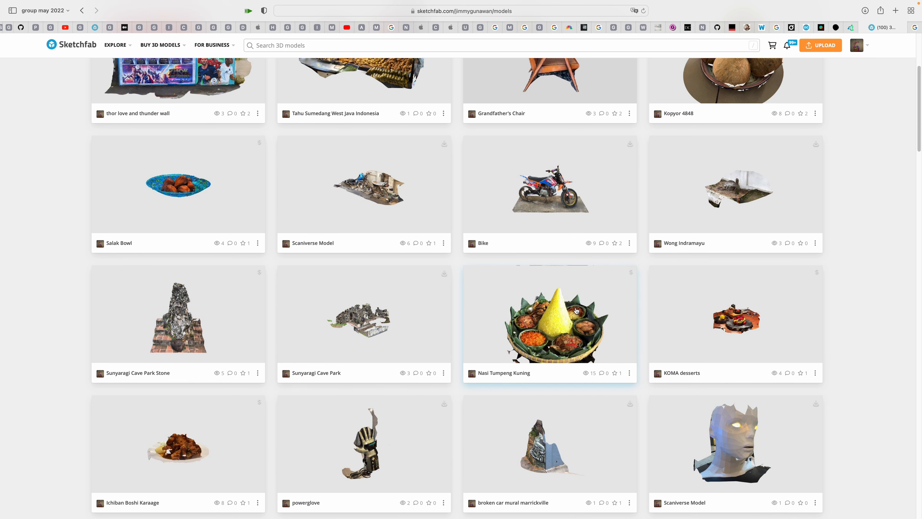
pyautogui.scroll(-2, 617, 345)
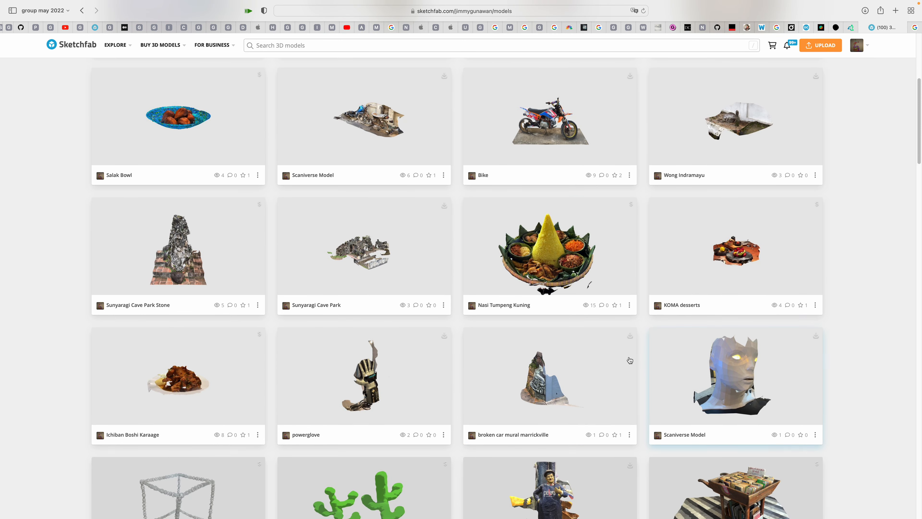
pyautogui.scroll(-6, 629, 360)
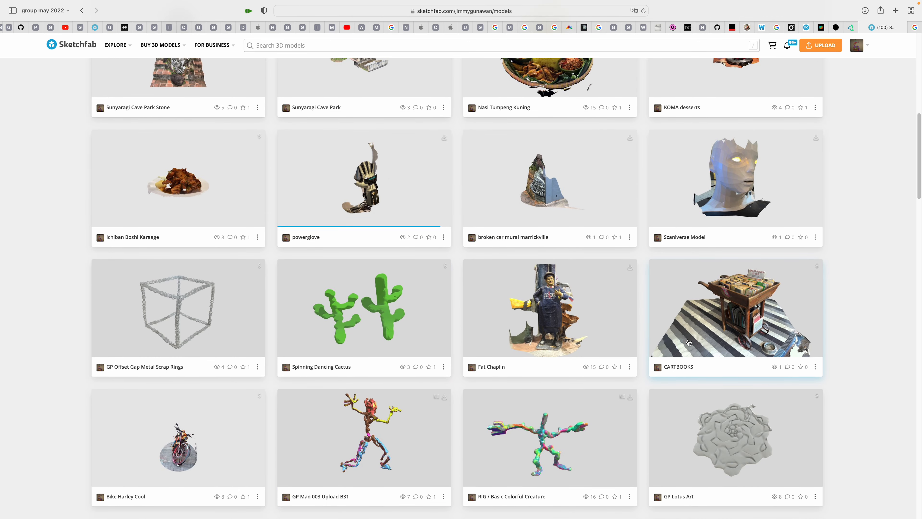
pyautogui.scroll(-1, 682, 342)
# Open the CARTBOOKS model and inspect the book cart from several sides in the 3D viewer
pyautogui.click(736, 312)
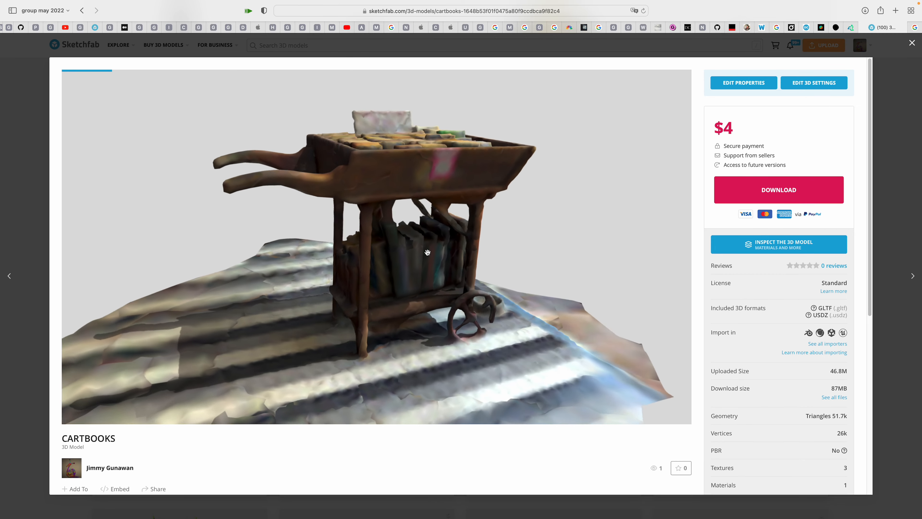
pyautogui.moveTo(376, 264); pyautogui.dragTo(347, 171)
pyautogui.moveTo(454, 188); pyautogui.dragTo(433, 214)
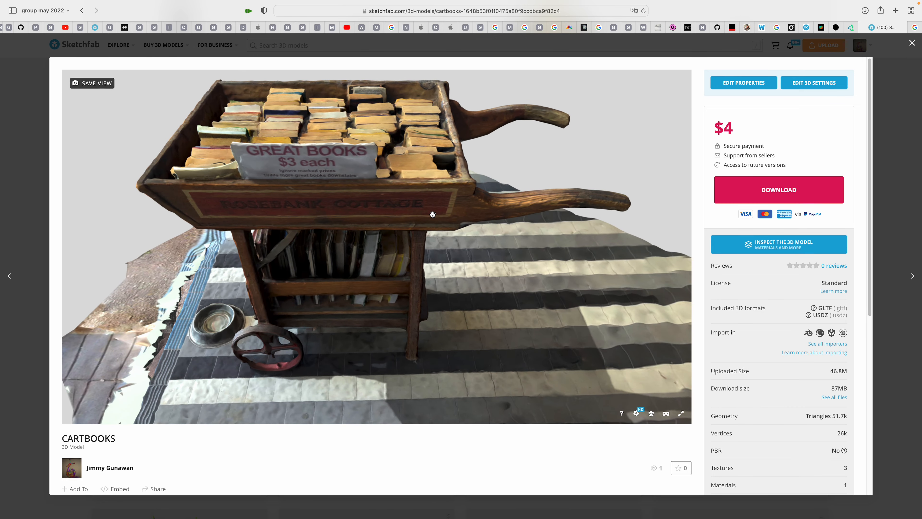
pyautogui.moveTo(351, 261); pyautogui.dragTo(434, 185)
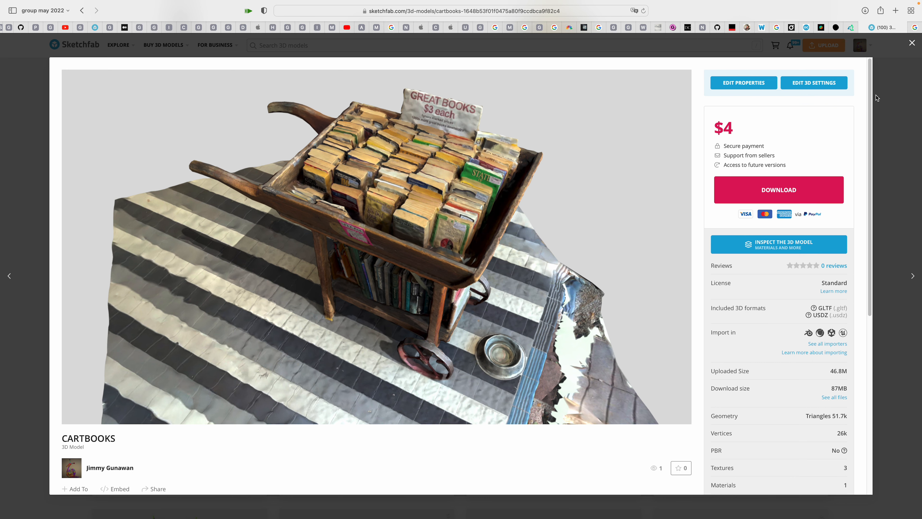
pyautogui.moveTo(486, 178); pyautogui.dragTo(464, 190, button='right')
pyautogui.scroll(2, 465, 189)
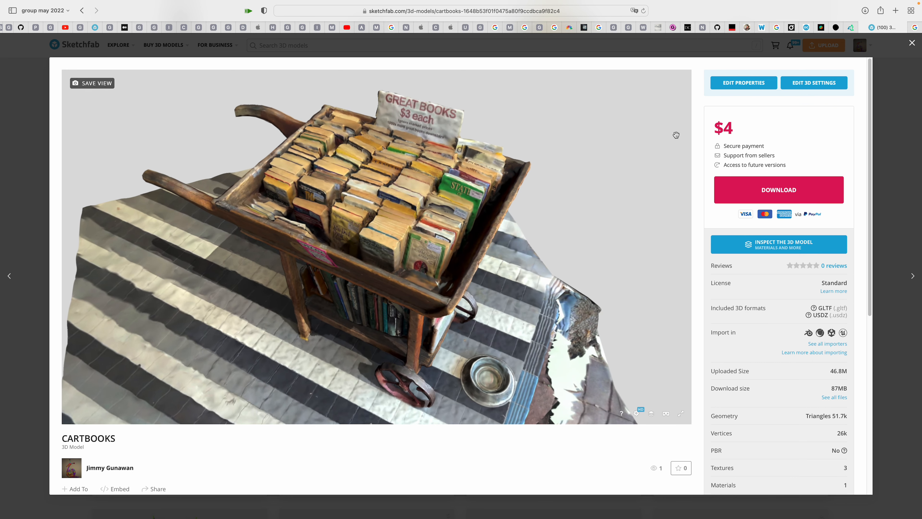
# Switch to the Google Images results for "DallE Art" and look through the AI-generated artwork
pyautogui.click(915, 29)
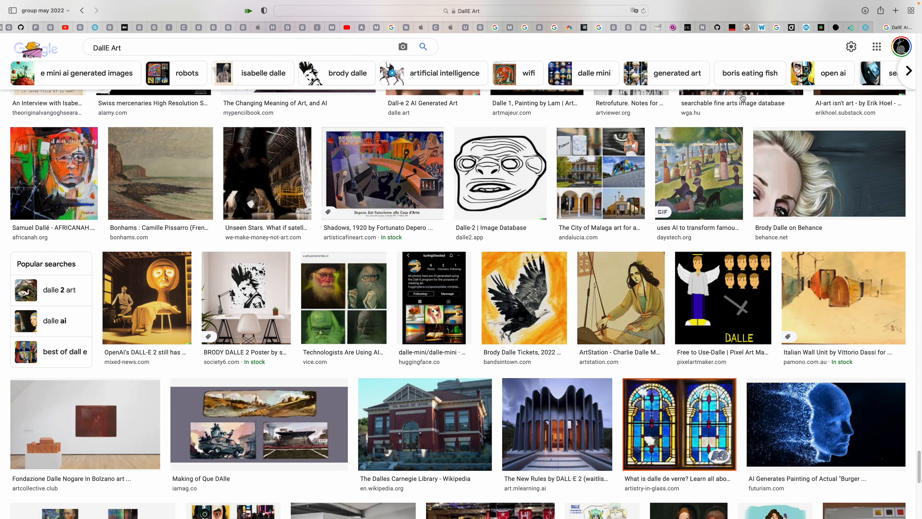
pyautogui.scroll(20, 610, 165)
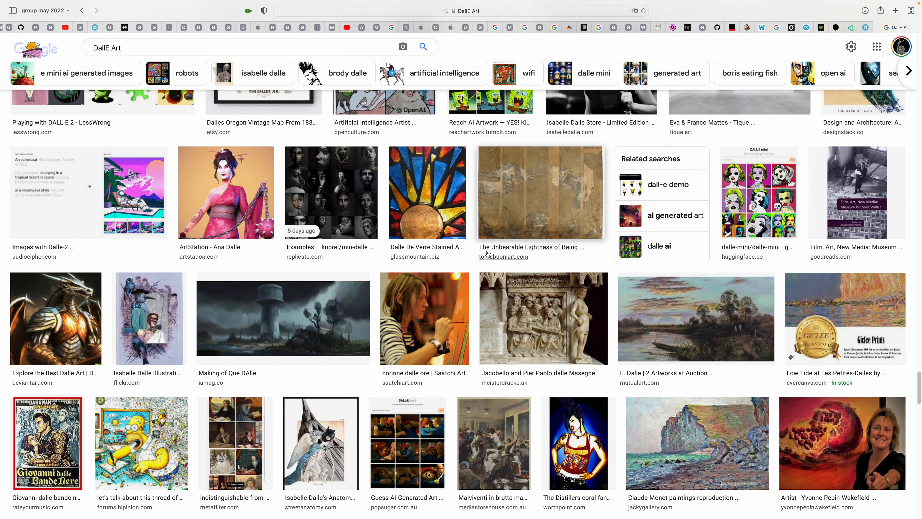
pyautogui.scroll(20, 487, 254)
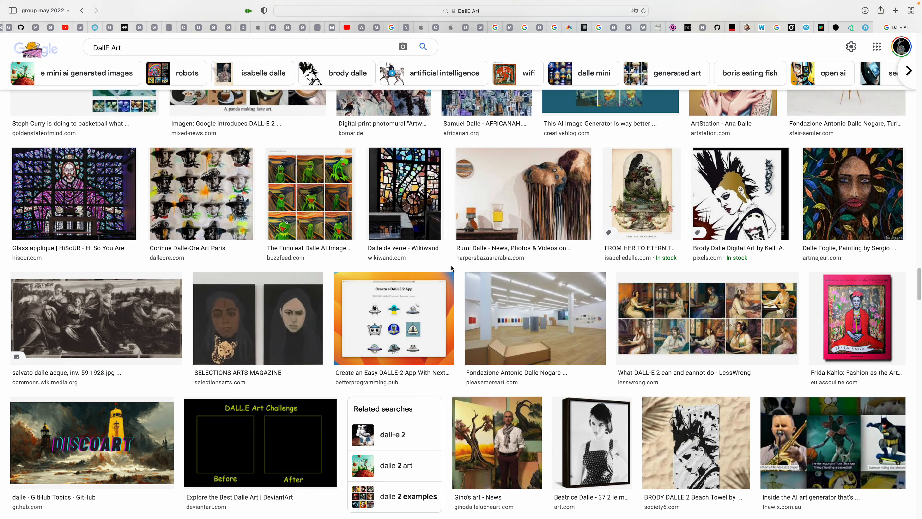
pyautogui.scroll(20, 469, 269)
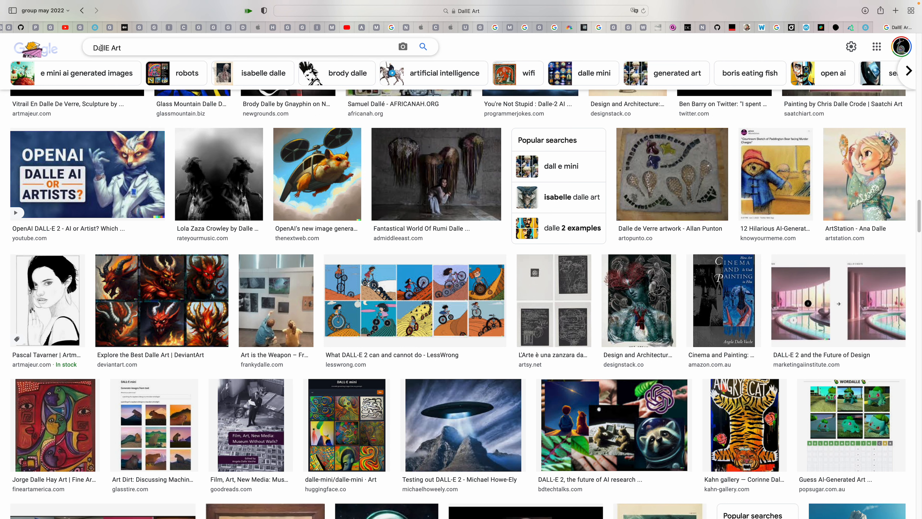
pyautogui.doubleClick(100, 48)
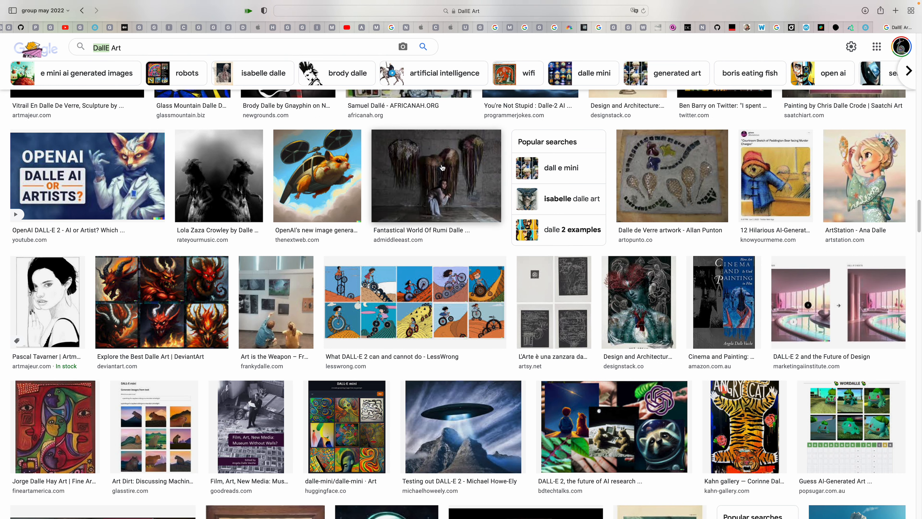
pyautogui.scroll(3, 509, 186)
pyautogui.scroll(20, 509, 187)
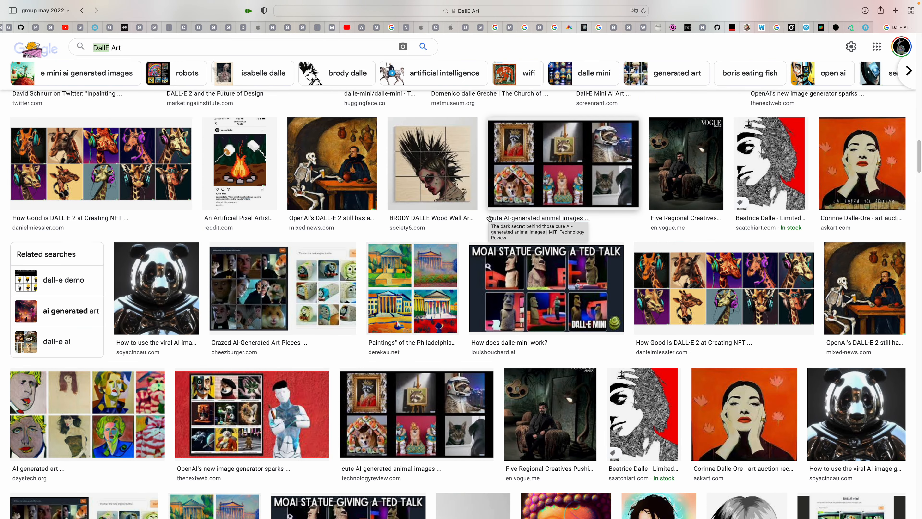
pyautogui.scroll(-5, 456, 299)
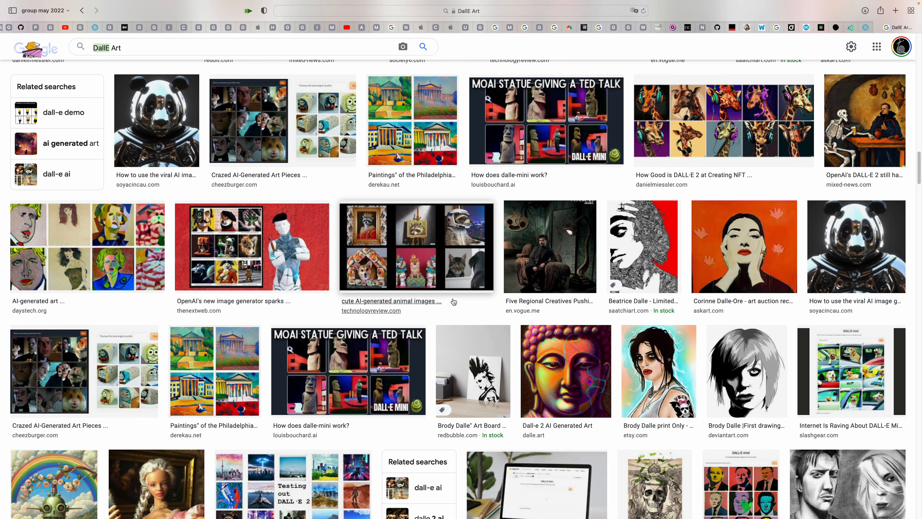
pyautogui.scroll(-5, 456, 299)
pyautogui.scroll(-2, 472, 305)
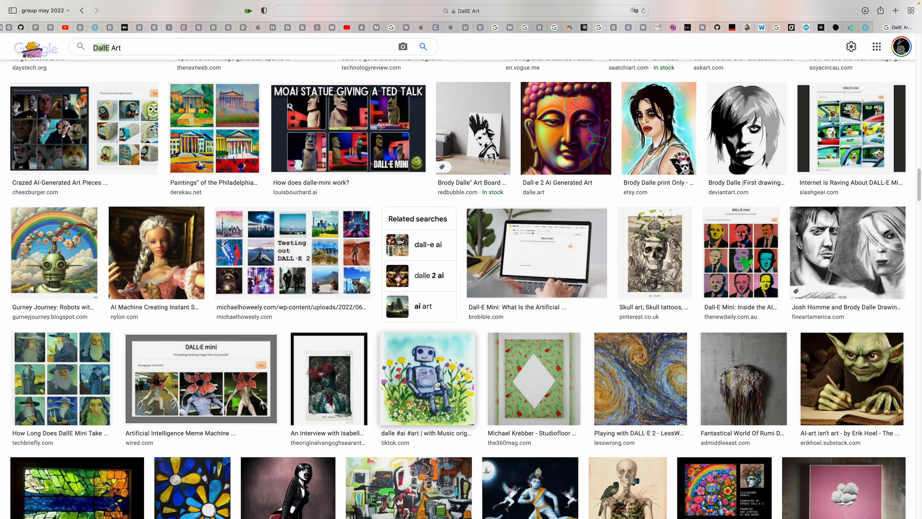
pyautogui.scroll(-8, 438, 384)
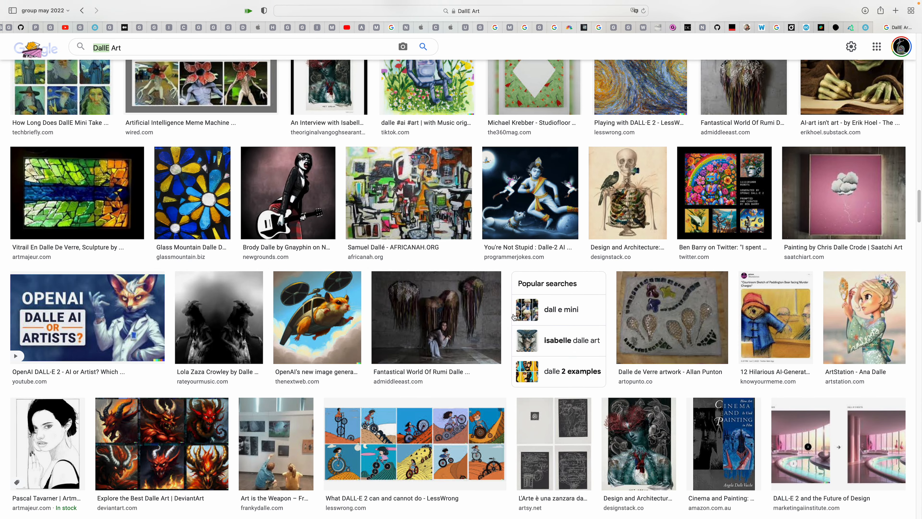
pyautogui.scroll(-7, 513, 315)
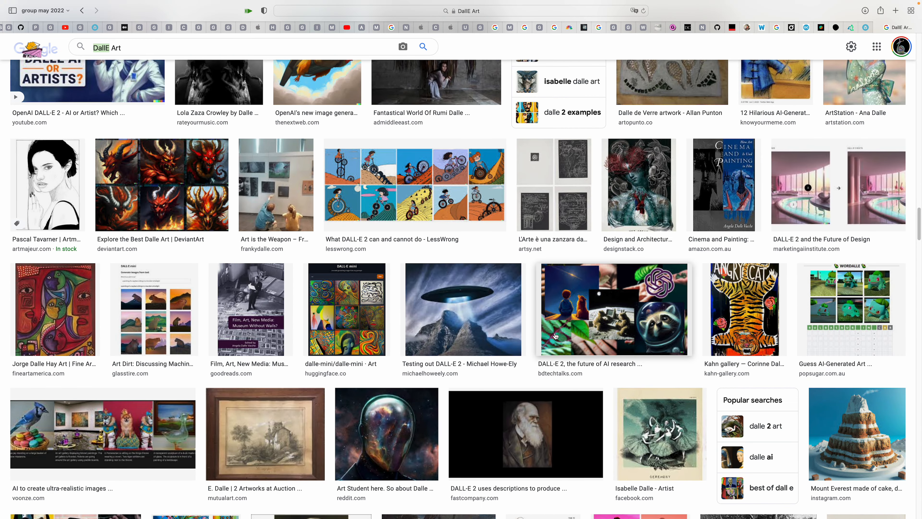
pyautogui.scroll(-4, 545, 335)
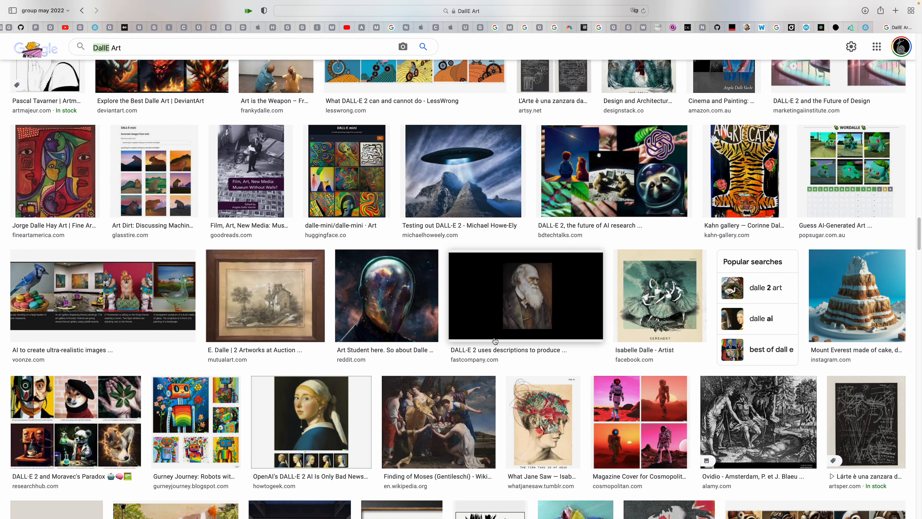
pyautogui.scroll(-8, 500, 340)
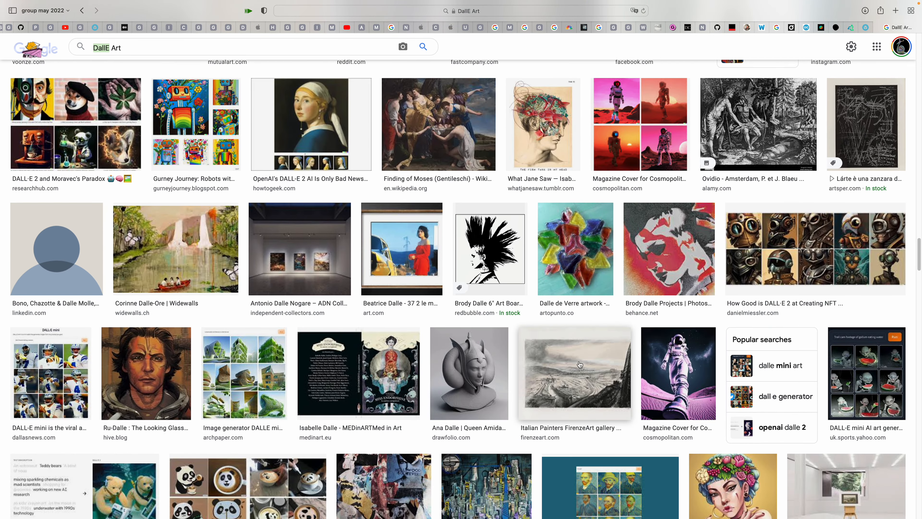
pyautogui.scroll(-7, 580, 364)
# Preview the white gallery hall, the Italian landscape lithograph and the DALL-E 2 NFT artwork grid from the image results
pyautogui.click(529, 410)
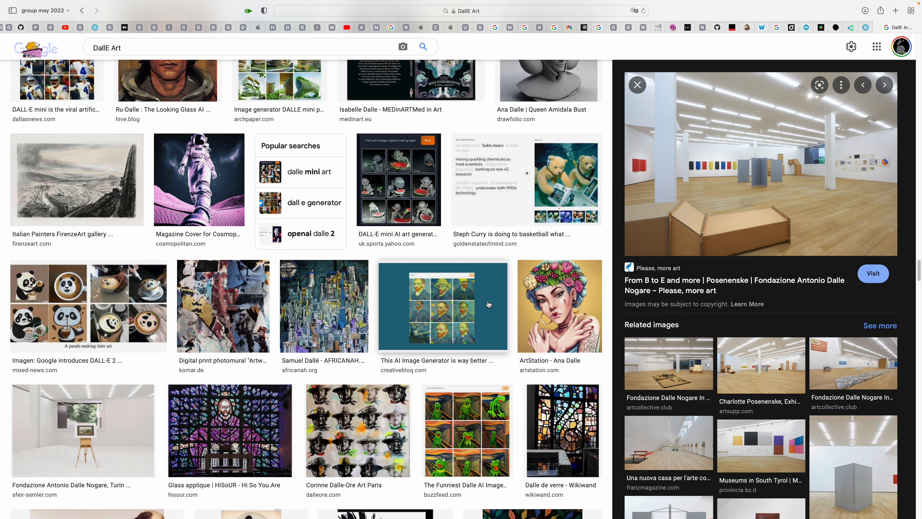
pyautogui.click(118, 202)
pyautogui.scroll(2, 725, 213)
pyautogui.scroll(5, 725, 213)
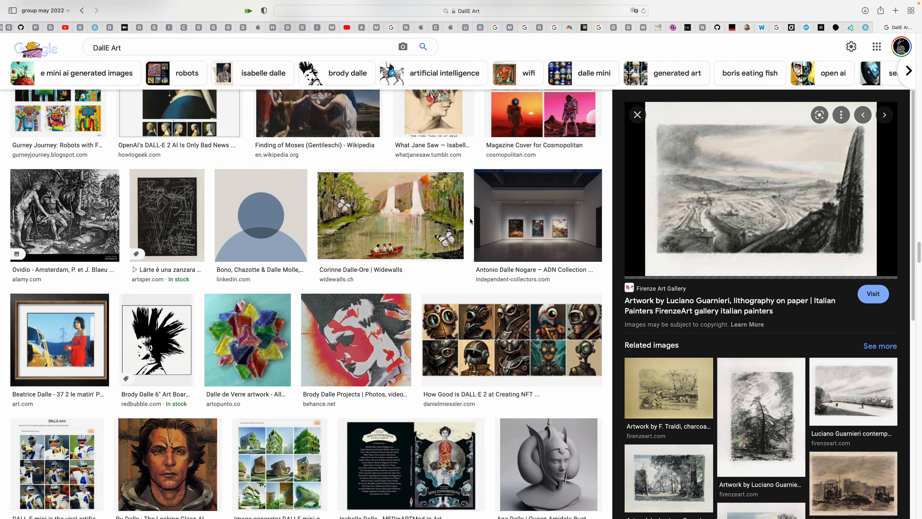
pyautogui.click(506, 338)
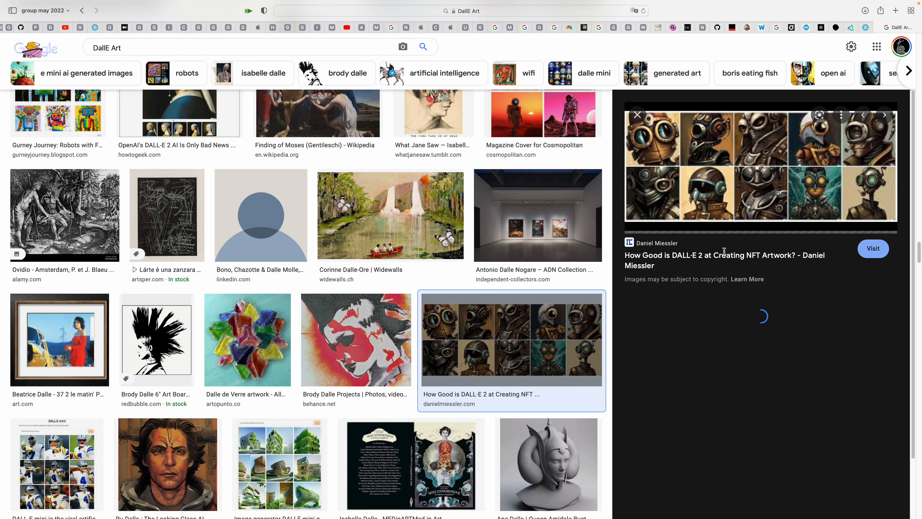
# Preview the Cosmopolitan magazine cover image and, from its related images, the astronaut riding a horse
pyautogui.scroll(5, 522, 337)
pyautogui.scroll(-2, 536, 338)
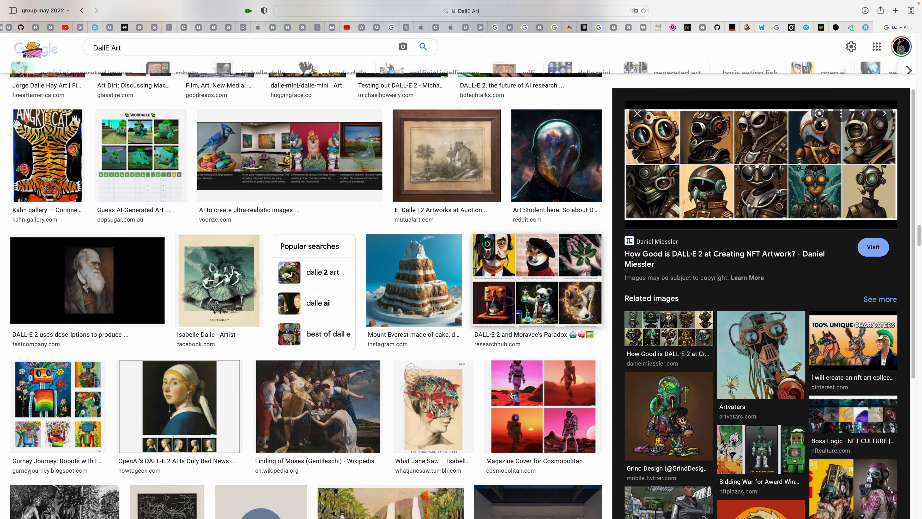
pyautogui.click(526, 388)
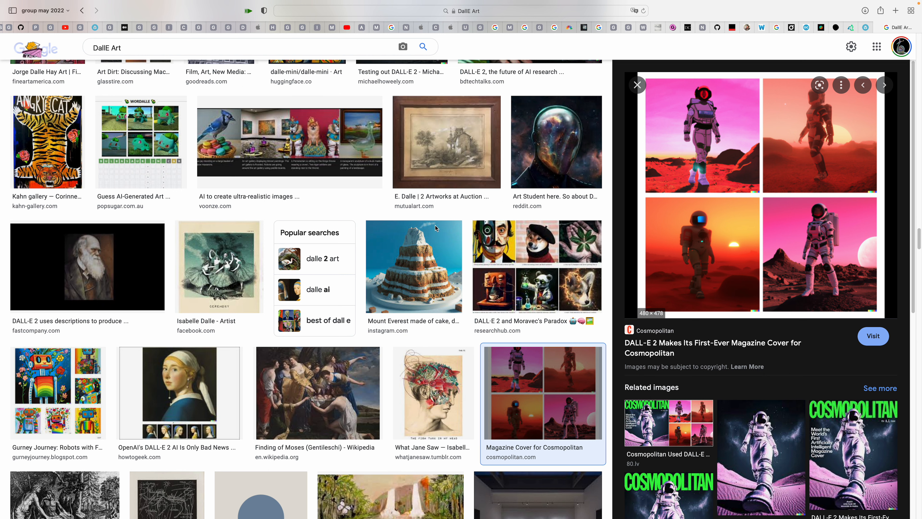
pyautogui.scroll(-5, 723, 293)
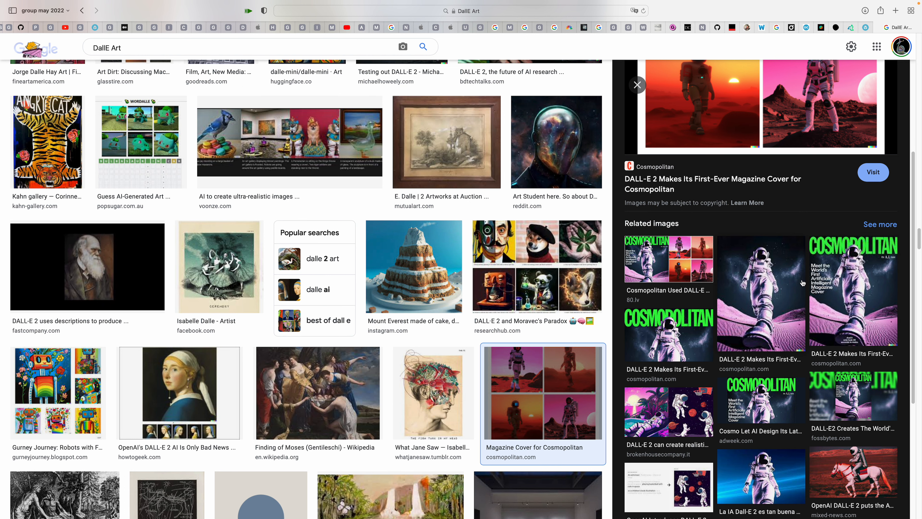
pyautogui.scroll(-3, 826, 286)
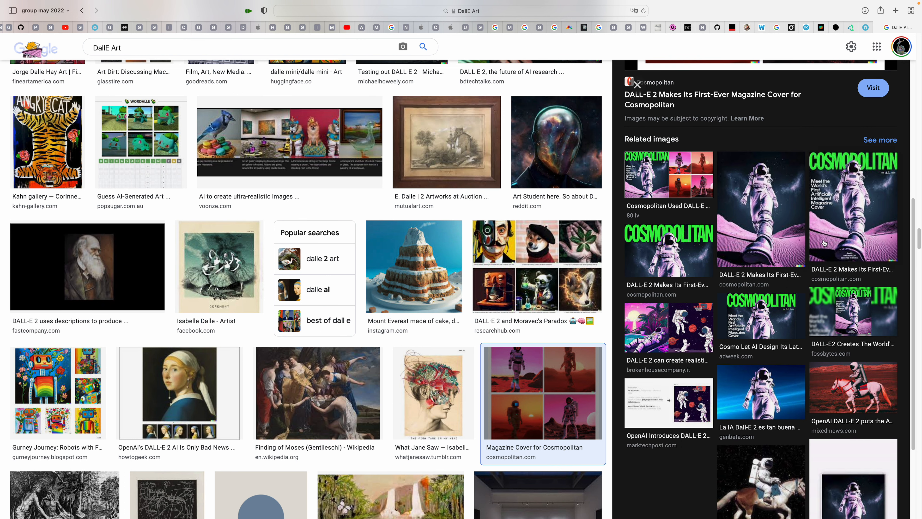
pyautogui.scroll(-2, 773, 346)
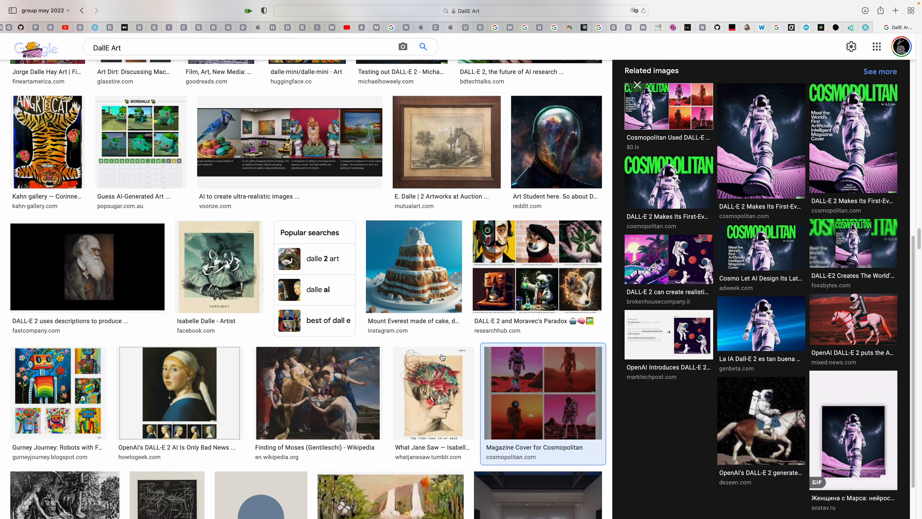
pyautogui.scroll(8, 443, 357)
pyautogui.click(844, 355)
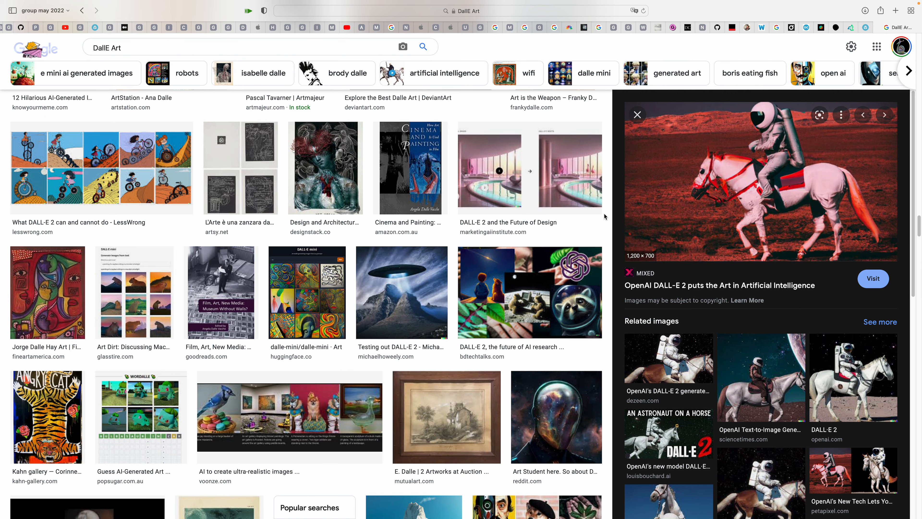
pyautogui.scroll(10, 481, 247)
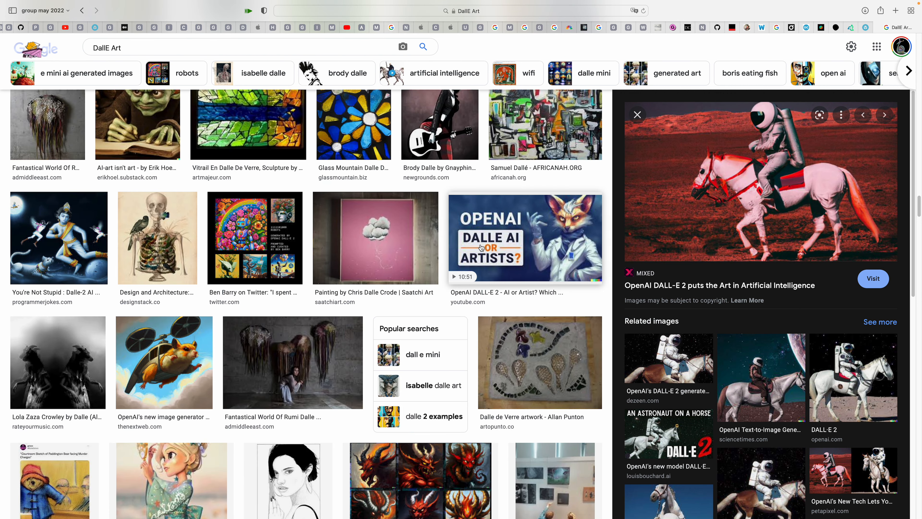
# Look back over the DALL-E image results, then close them and the CARTBOOKS model view on Sketchfab
pyautogui.scroll(8, 480, 247)
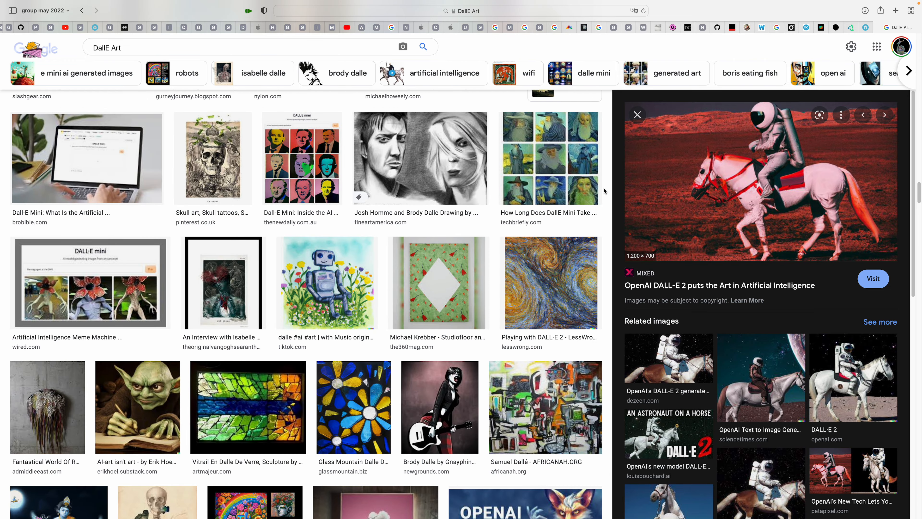
pyautogui.scroll(15, 406, 250)
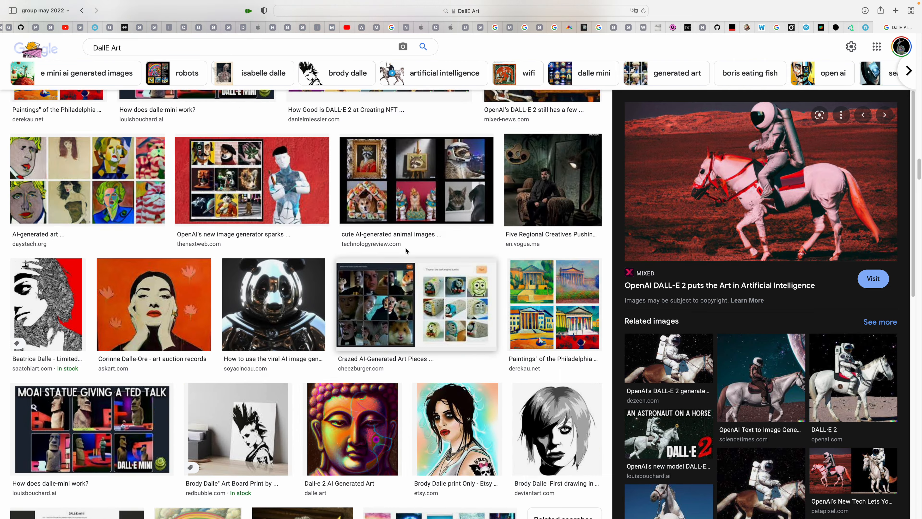
pyautogui.scroll(5, 406, 251)
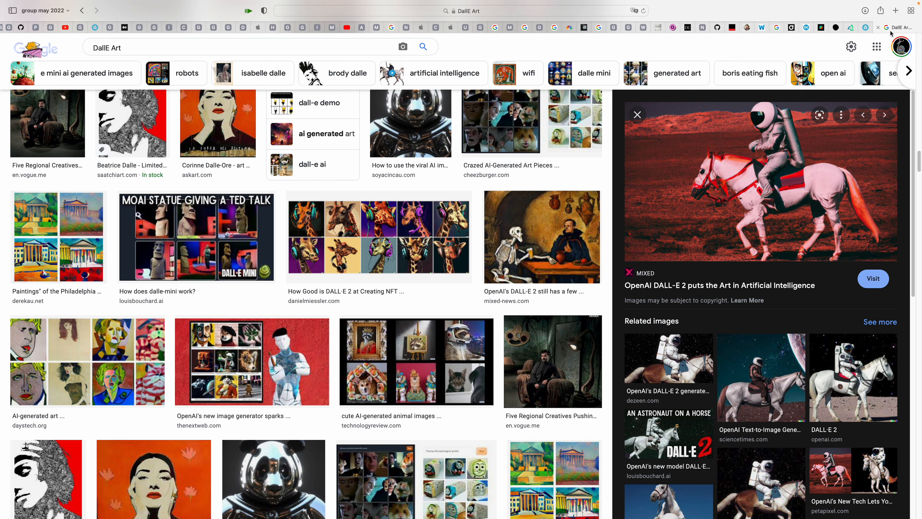
pyautogui.click(878, 27)
pyautogui.click(913, 44)
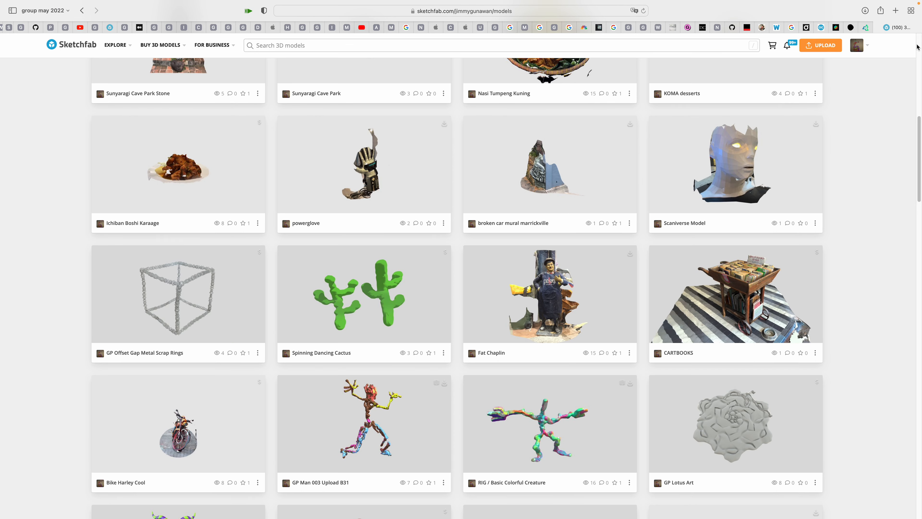
# Browse the profile's Sketchfab model list, from the sculpted creatures and helmets to the scanned murals, chair and rocks
pyautogui.scroll(-15, 337, 315)
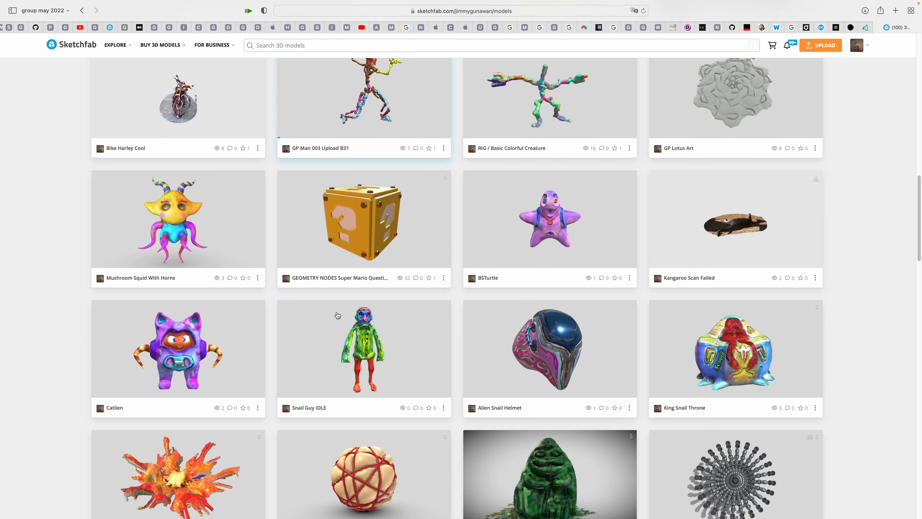
pyautogui.scroll(7, 349, 320)
pyautogui.scroll(6, 356, 322)
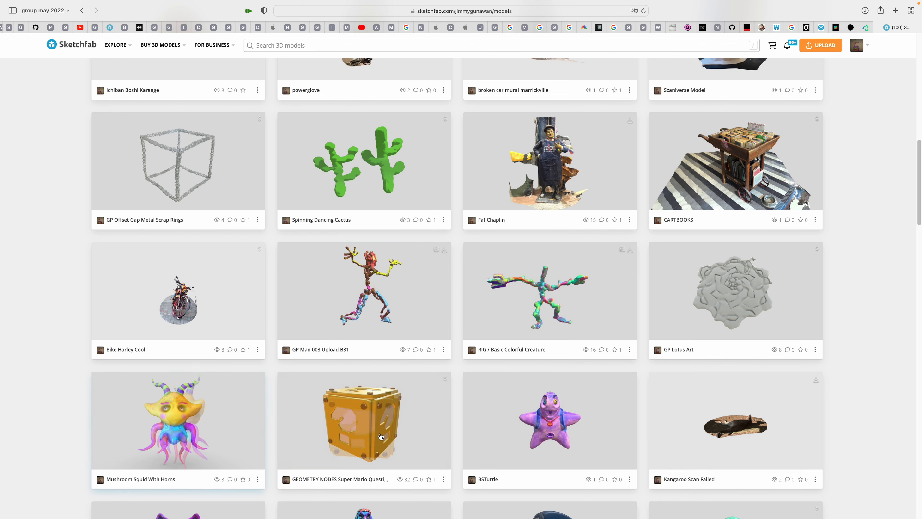
pyautogui.scroll(-5, 341, 271)
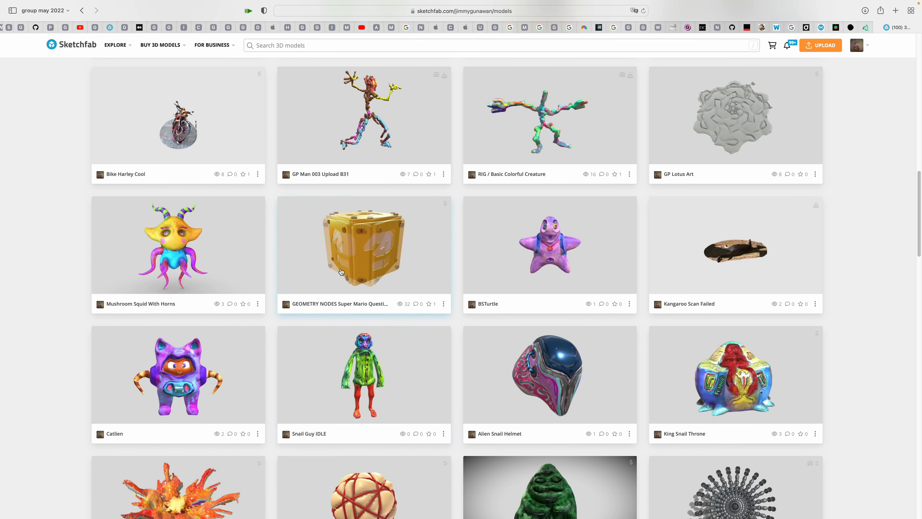
pyautogui.scroll(-2, 341, 271)
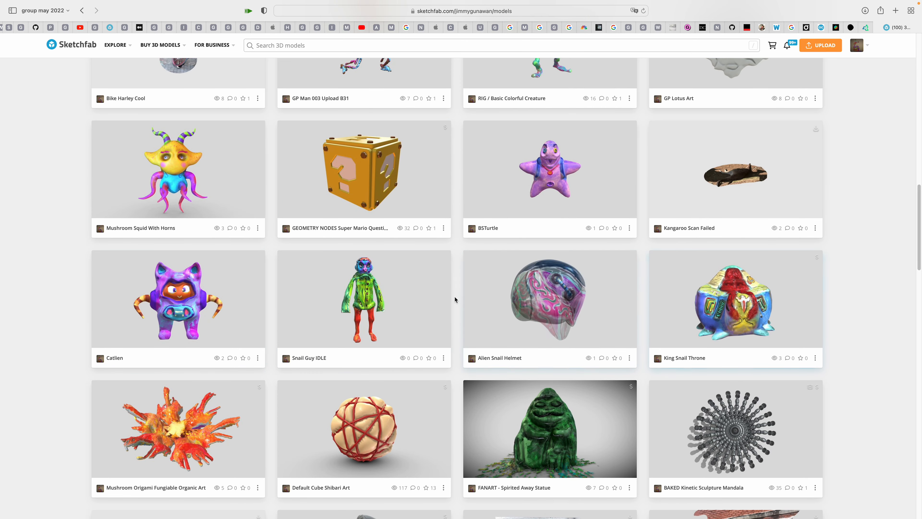
pyautogui.scroll(-2, 400, 312)
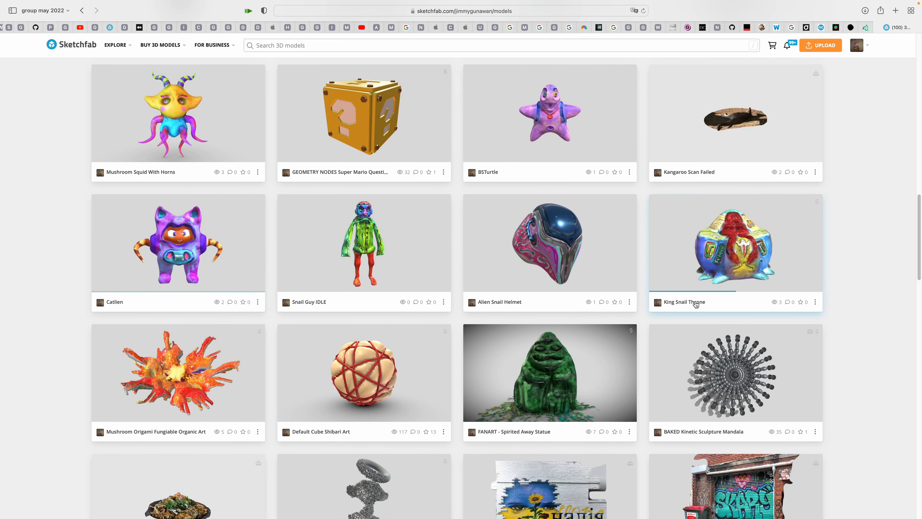
pyautogui.scroll(-3, 696, 295)
pyautogui.click(629, 353)
pyautogui.scroll(-20, 557, 325)
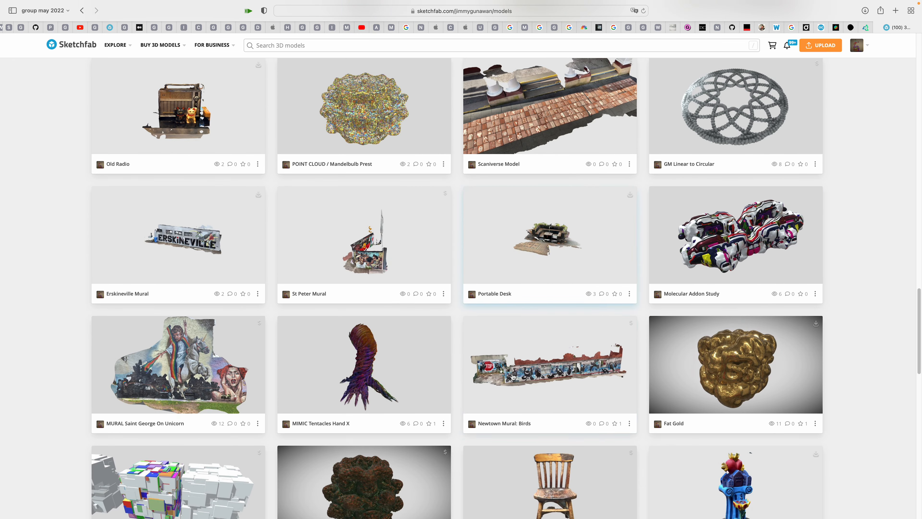
pyautogui.scroll(-15, 503, 374)
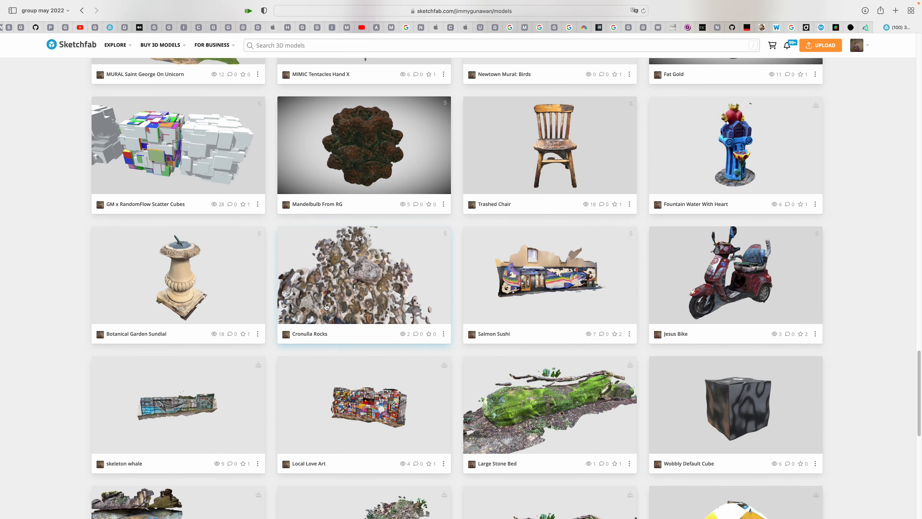
pyautogui.scroll(20, 453, 323)
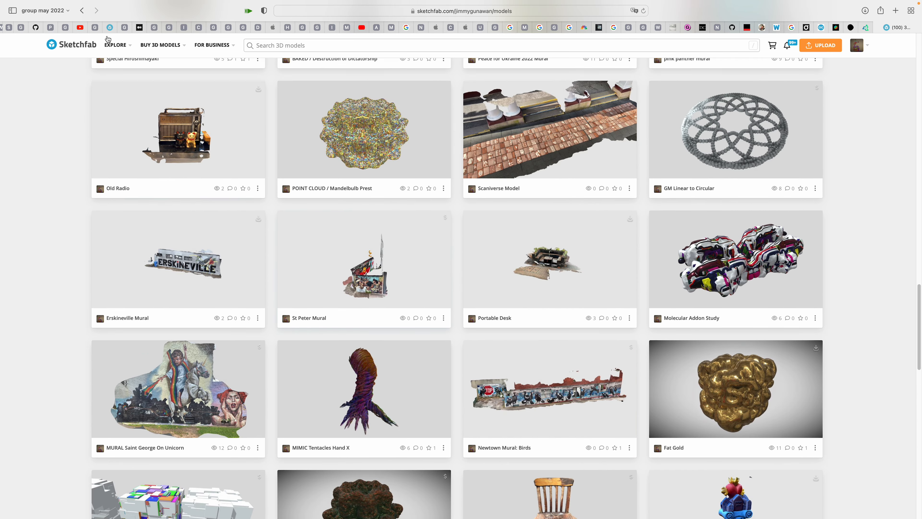
# Leave the profile's model list and open the Sketchfab newsfeed
pyautogui.click(82, 11)
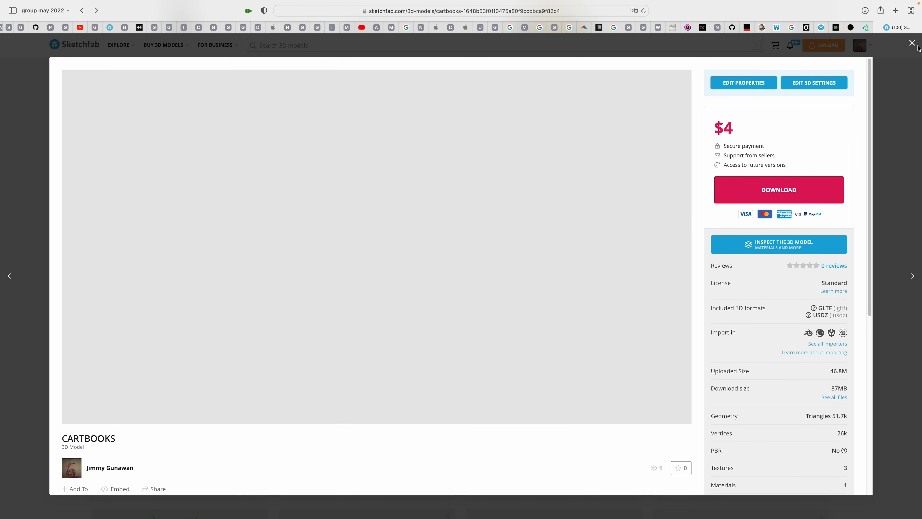
pyautogui.click(916, 47)
pyautogui.scroll(10, 415, 82)
pyautogui.click(77, 44)
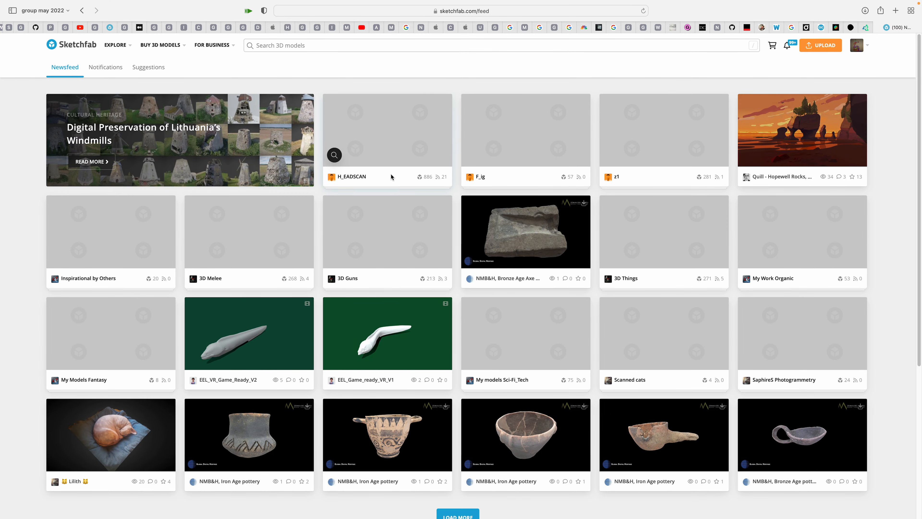
# Examine the newsfeed's collections, museum pottery scans and suggested models down to the kitchen modules
pyautogui.scroll(-3, 530, 347)
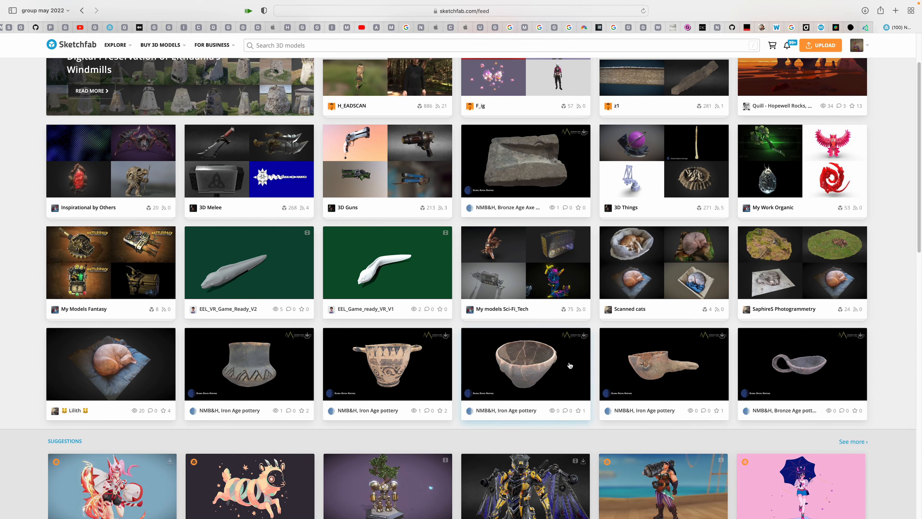
pyautogui.scroll(-3, 537, 327)
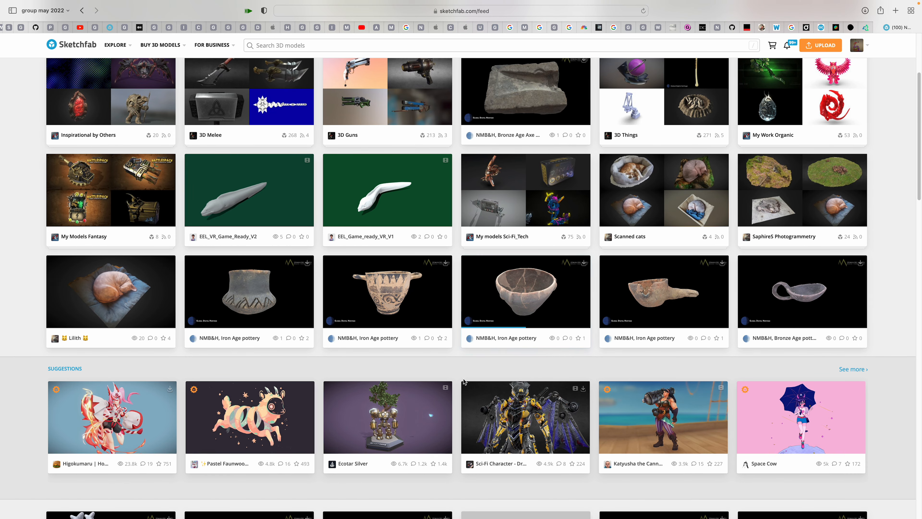
pyautogui.scroll(-1, 523, 287)
pyautogui.scroll(-1, 483, 276)
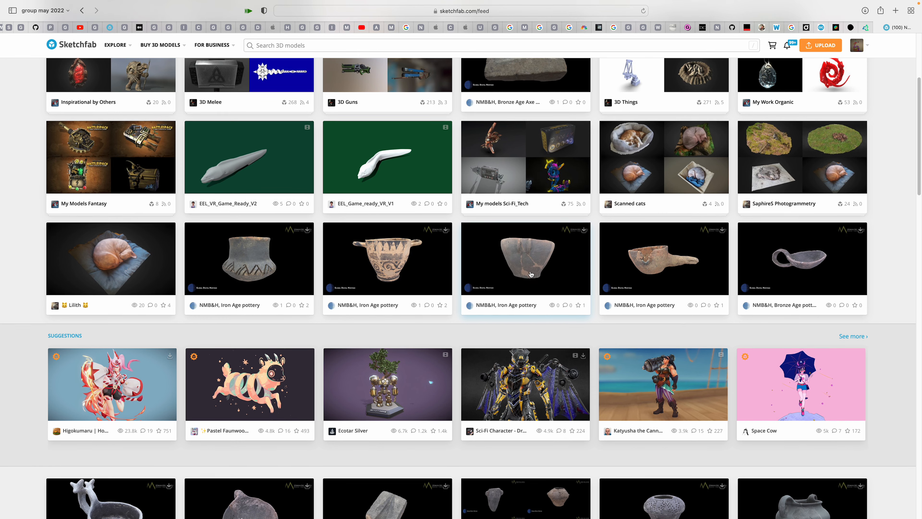
pyautogui.scroll(-1, 515, 246)
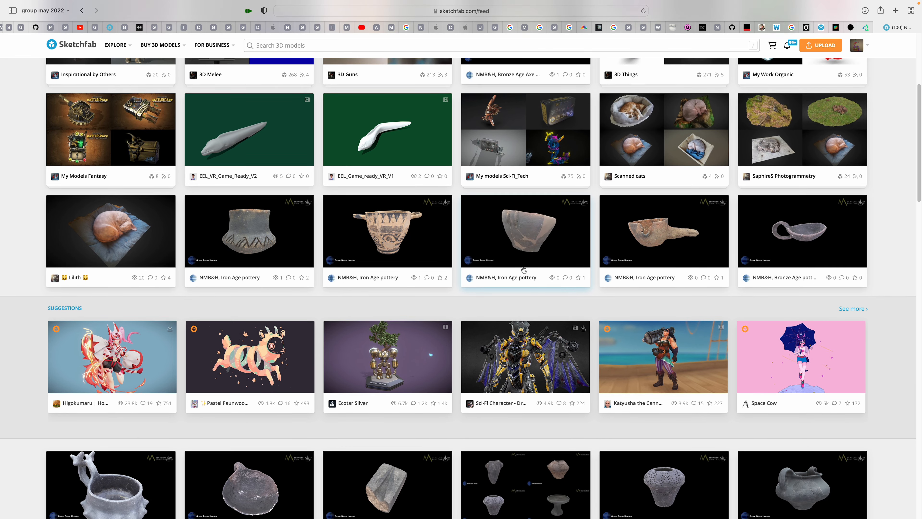
pyautogui.scroll(-3, 508, 260)
pyautogui.scroll(-3, 310, 268)
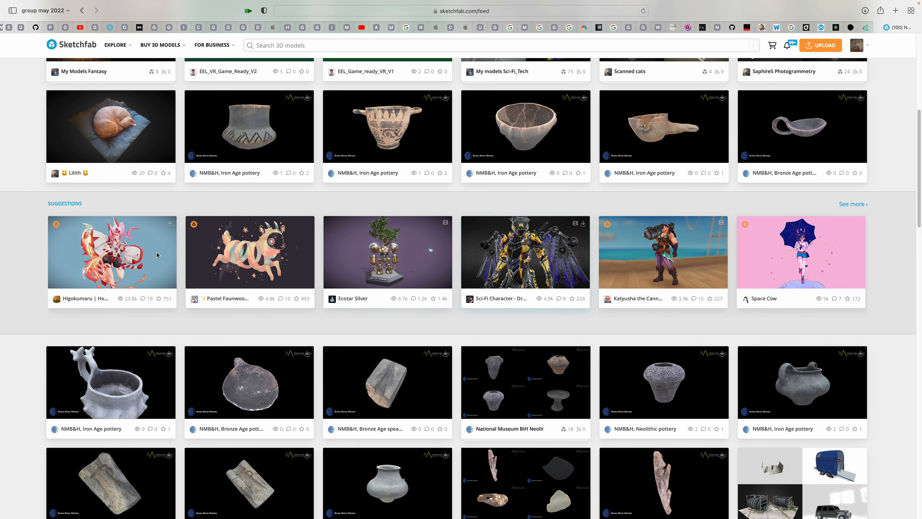
pyautogui.scroll(-15, 428, 277)
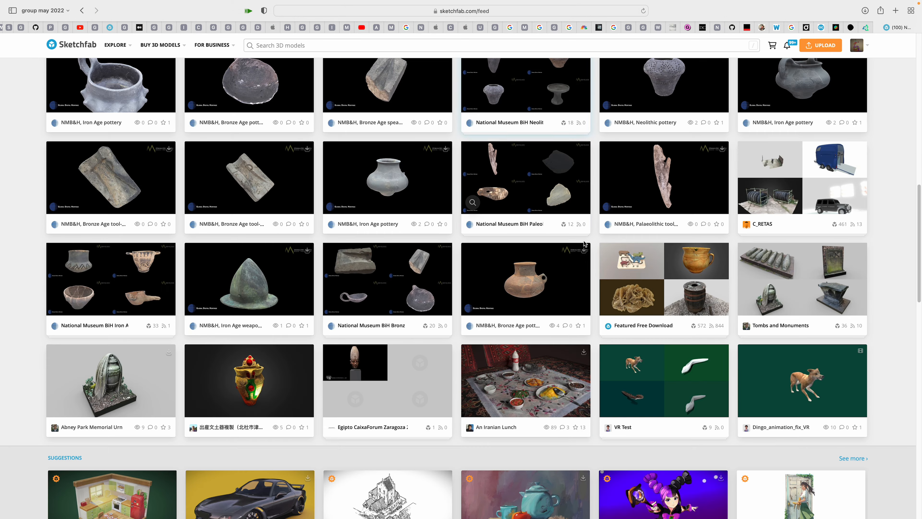
pyautogui.scroll(-10, 585, 248)
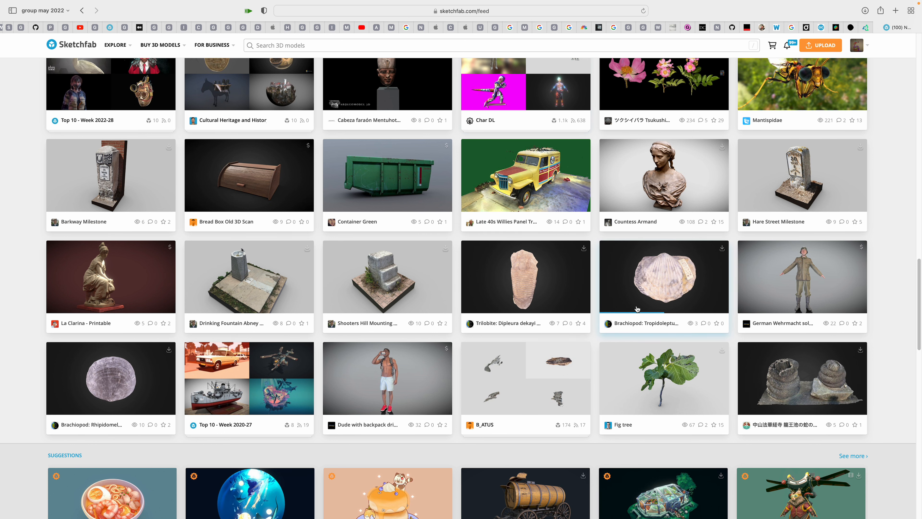
pyautogui.scroll(-10, 637, 309)
pyautogui.scroll(-10, 703, 246)
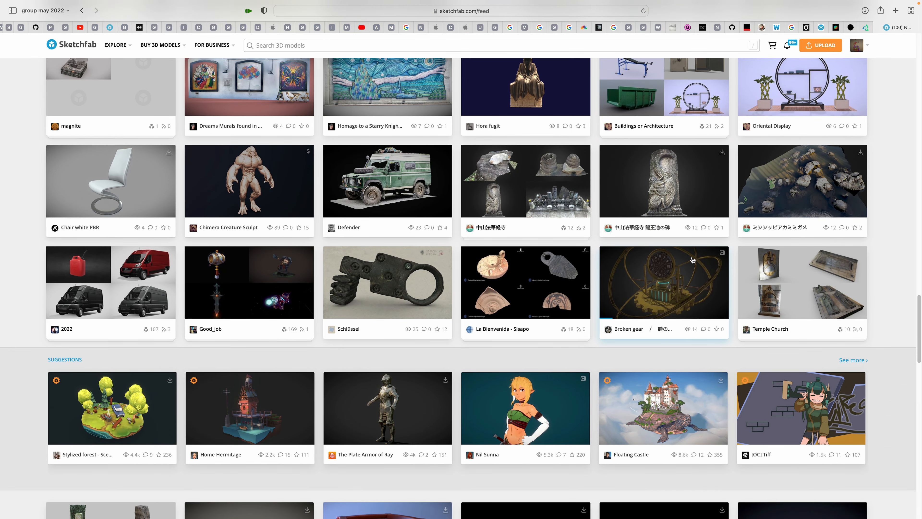
pyautogui.scroll(-5, 710, 263)
pyautogui.scroll(-2, 710, 265)
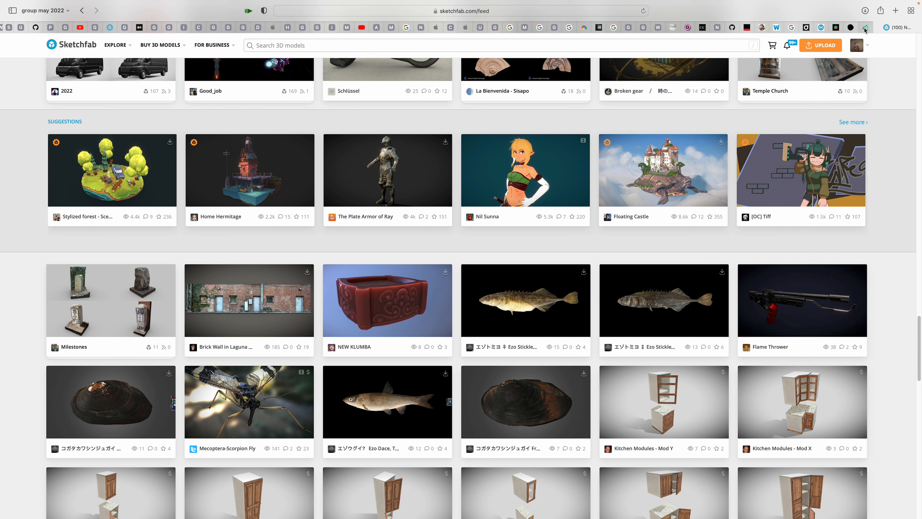
# Switch to the Sloyd editor, view the furniture scene from another angle and reload the editor for an empty scene
pyautogui.moveTo(865, 30)
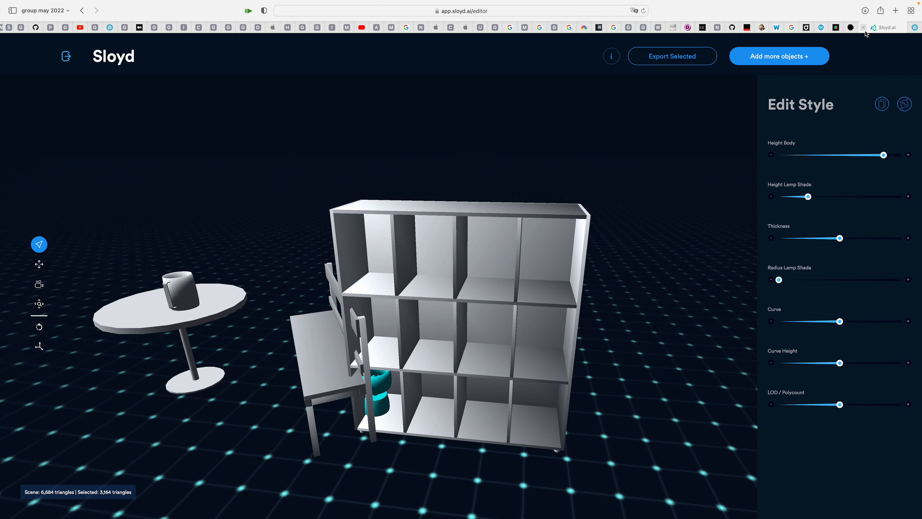
pyautogui.moveTo(581, 194); pyautogui.dragTo(526, 185)
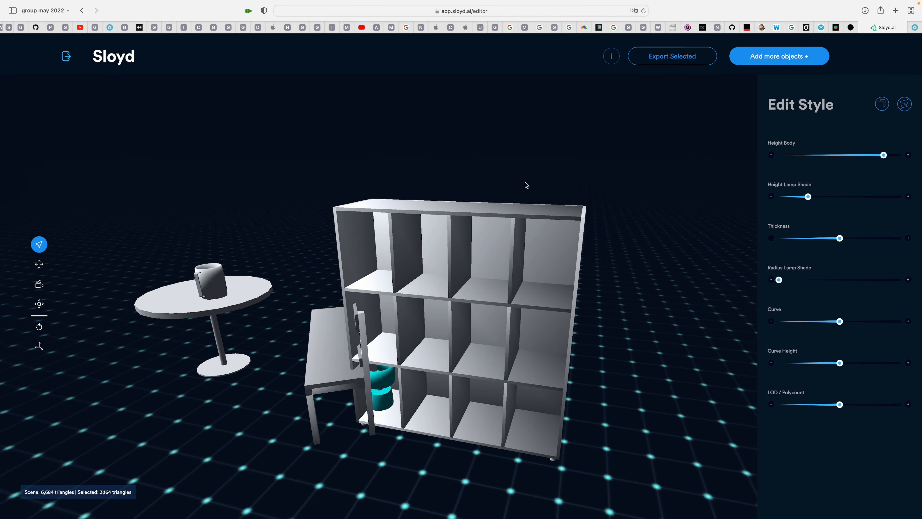
pyautogui.click(523, 14)
pyautogui.press('Return')
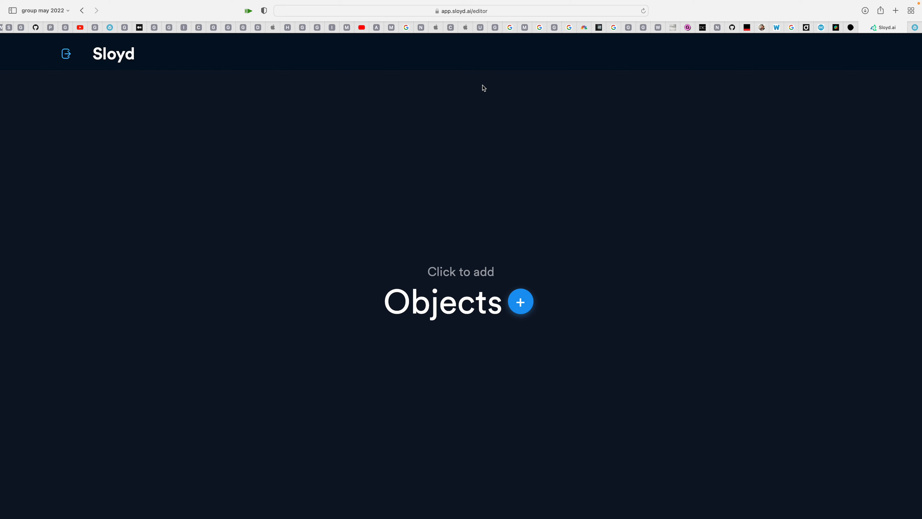
# Open the object library in the empty scene and look through the available object types to the end of the list
pyautogui.click(520, 303)
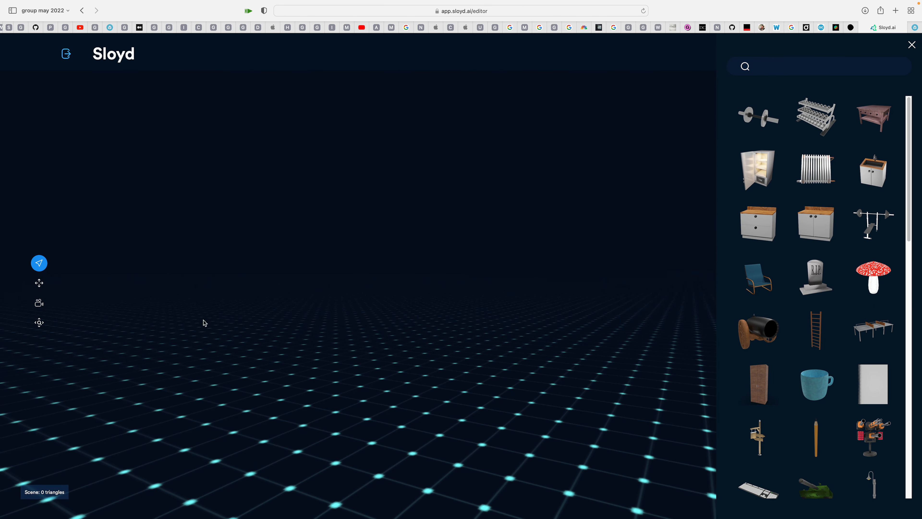
pyautogui.scroll(-5, 775, 392)
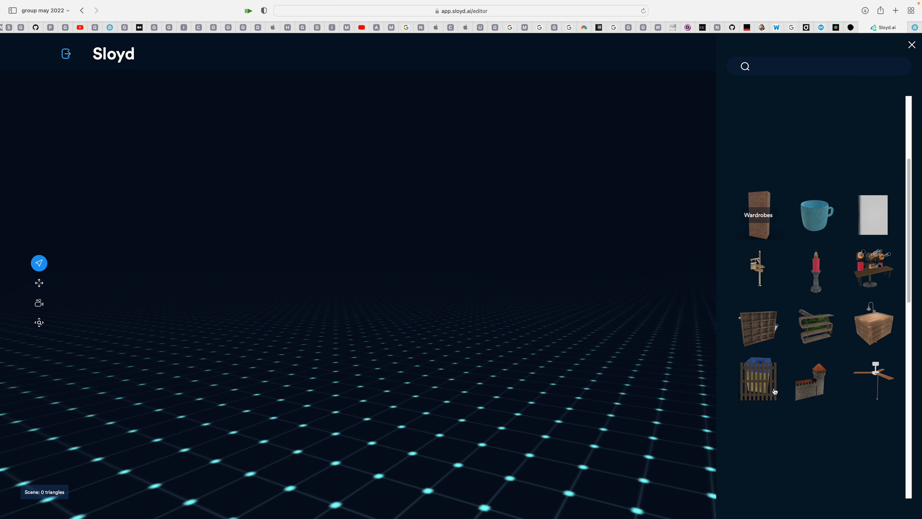
pyautogui.scroll(-2, 774, 391)
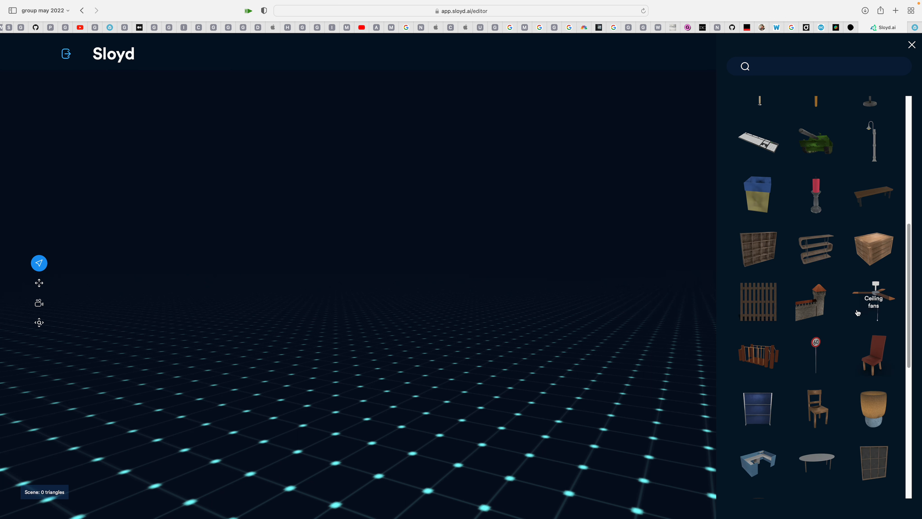
pyautogui.scroll(-10, 858, 316)
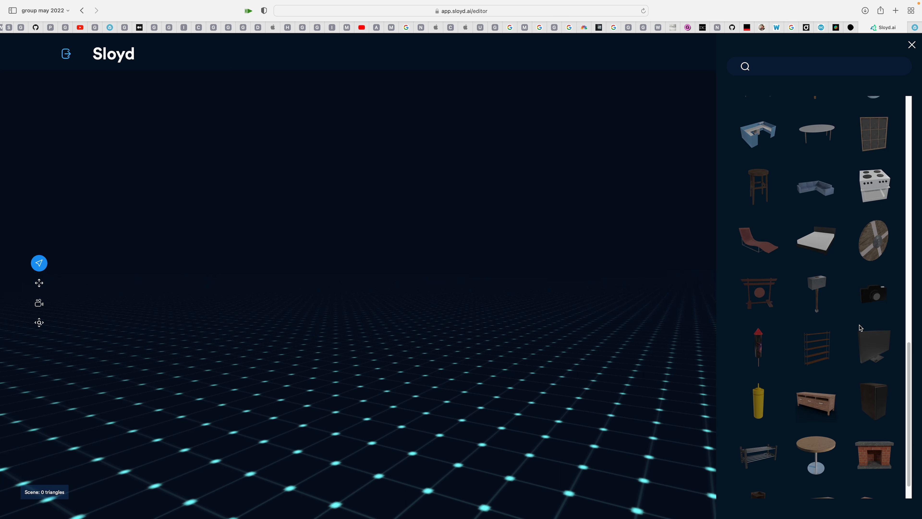
pyautogui.scroll(-1, 860, 328)
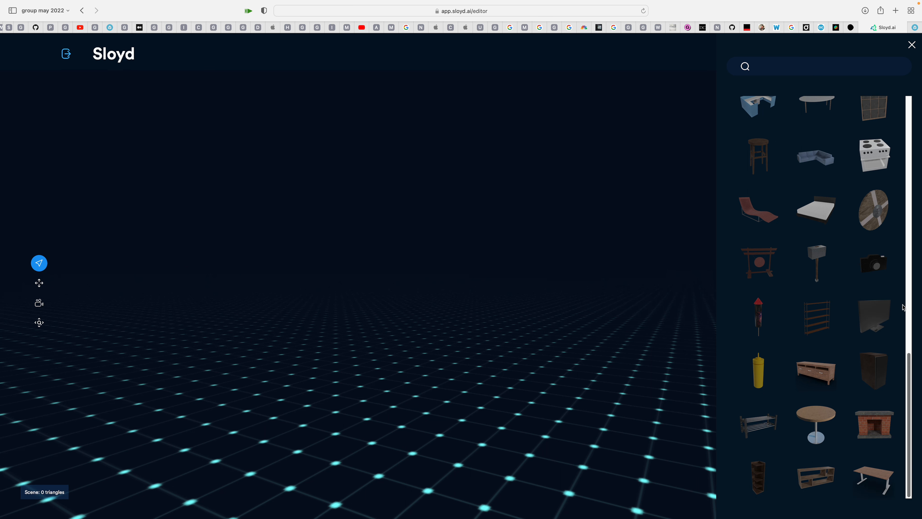
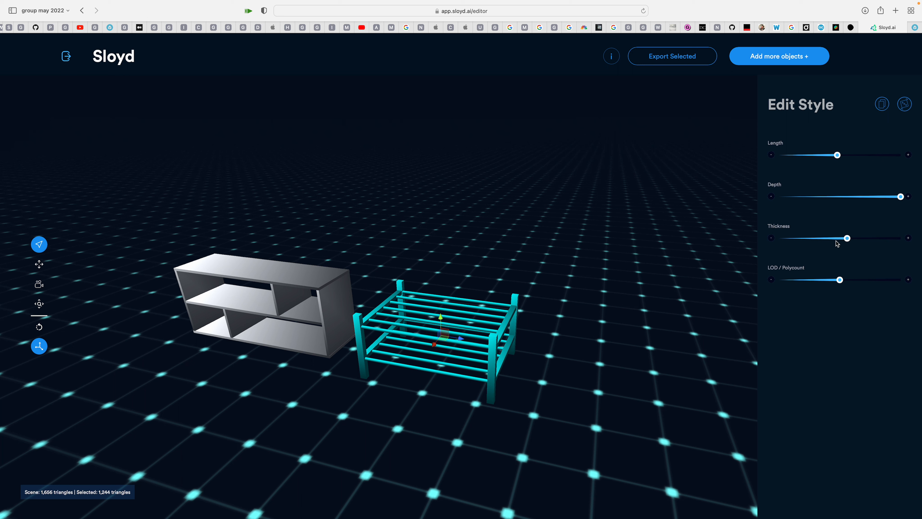
# Make the shoe stand slightly thinner and reduce its length to 34%
pyautogui.moveTo(847, 237)
pyautogui.mouseDown()
pyautogui.moveTo(794, 238)
pyautogui.moveTo(842, 238)
pyautogui.mouseUp()
pyautogui.moveTo(488, 287); pyautogui.dragTo(510, 298)
pyautogui.moveTo(544, 258); pyautogui.dragTo(511, 282)
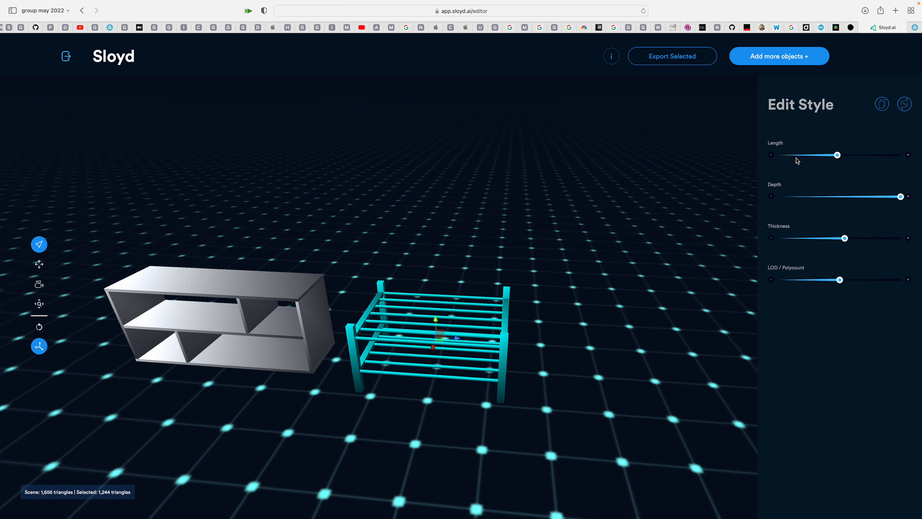
pyautogui.moveTo(837, 155); pyautogui.dragTo(820, 155)
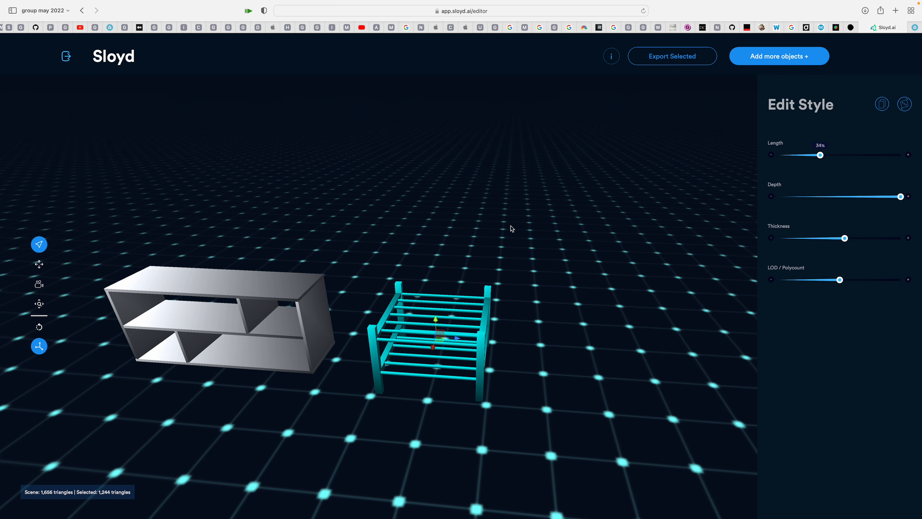
pyautogui.moveTo(366, 211); pyautogui.dragTo(350, 208, button='right')
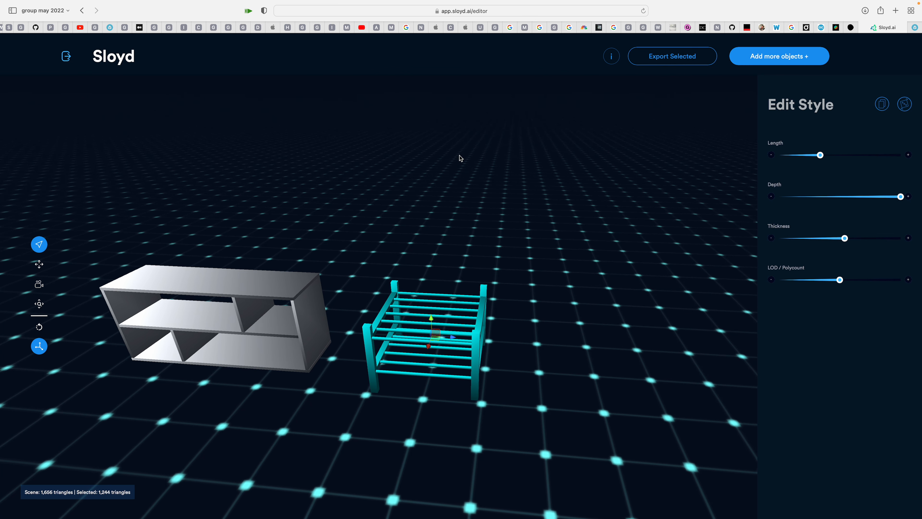
pyautogui.moveTo(461, 183); pyautogui.dragTo(419, 189)
pyautogui.moveTo(516, 159); pyautogui.dragTo(590, 174)
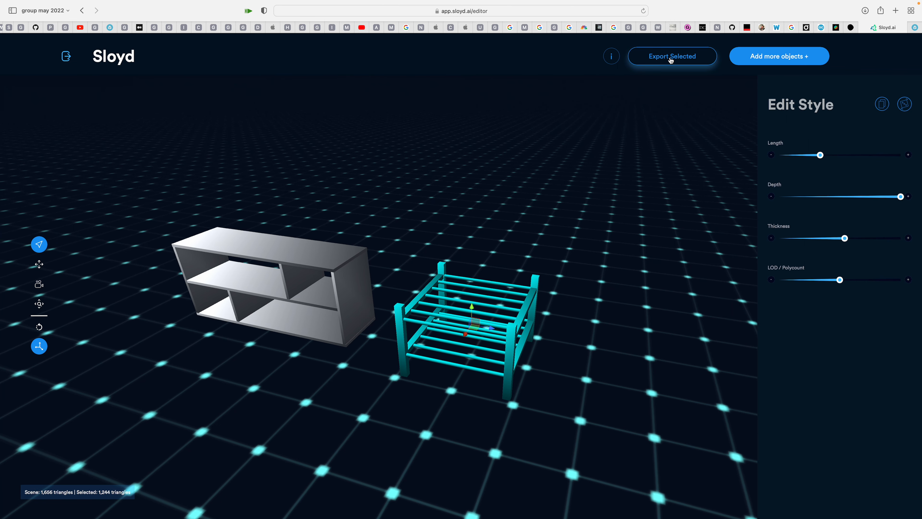
# Export the floor shelf as an OBJ model and check the list of downloaded files
pyautogui.click(311, 250)
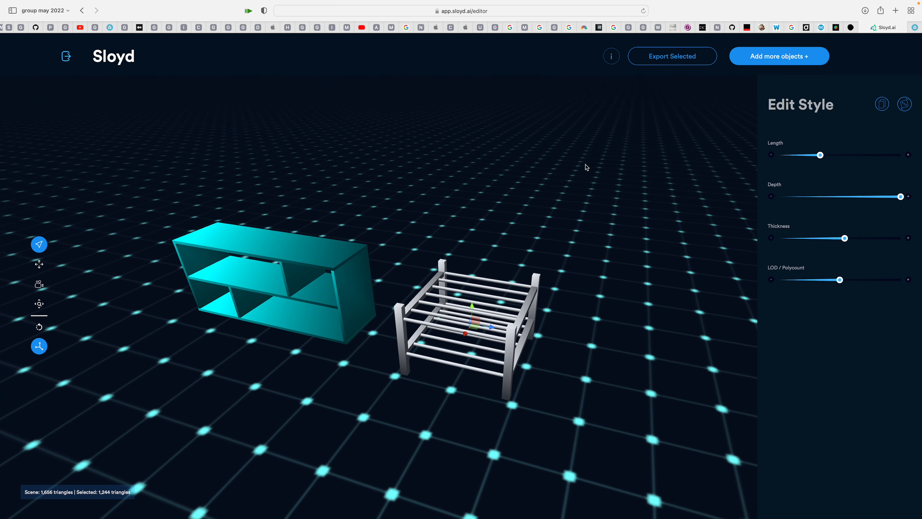
pyautogui.click(667, 60)
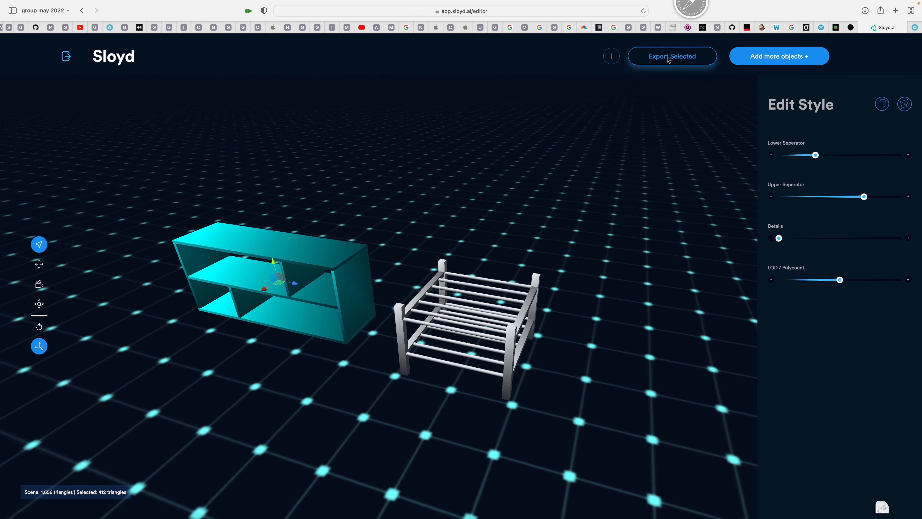
pyautogui.click(865, 10)
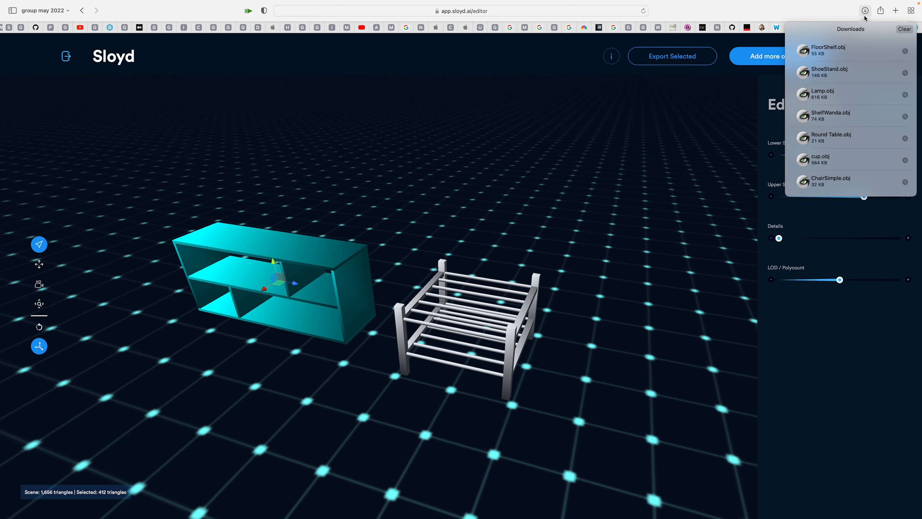
# Switch to the Blender furniture scene and save the file
pyautogui.hotkey('ctrl', 'Left')
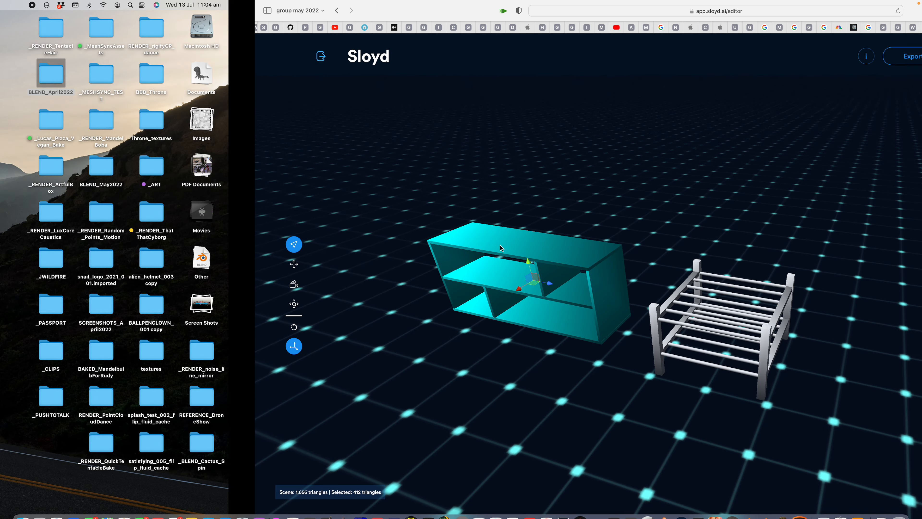
pyautogui.hotkey('ctrl', 'Right')
pyautogui.hotkey('ctrl', 'Right')
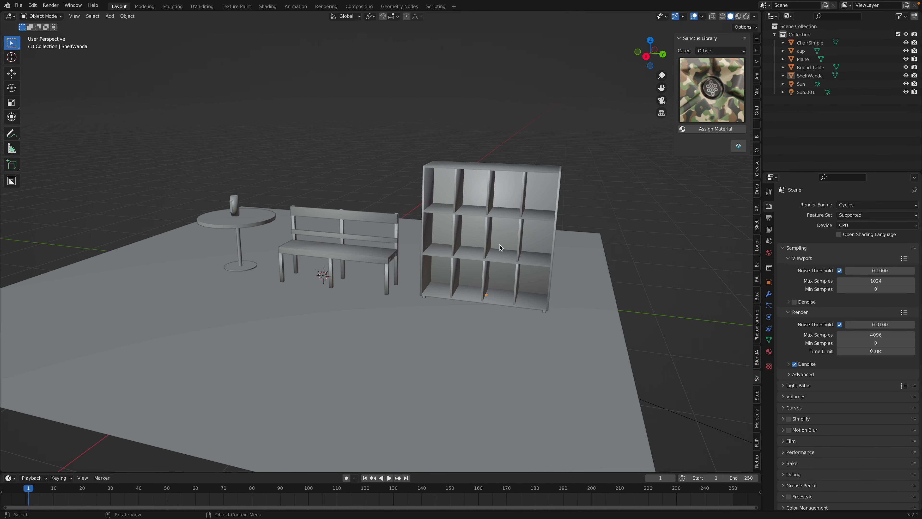
pyautogui.moveTo(300, 165); pyautogui.dragTo(275, 191, button='middle')
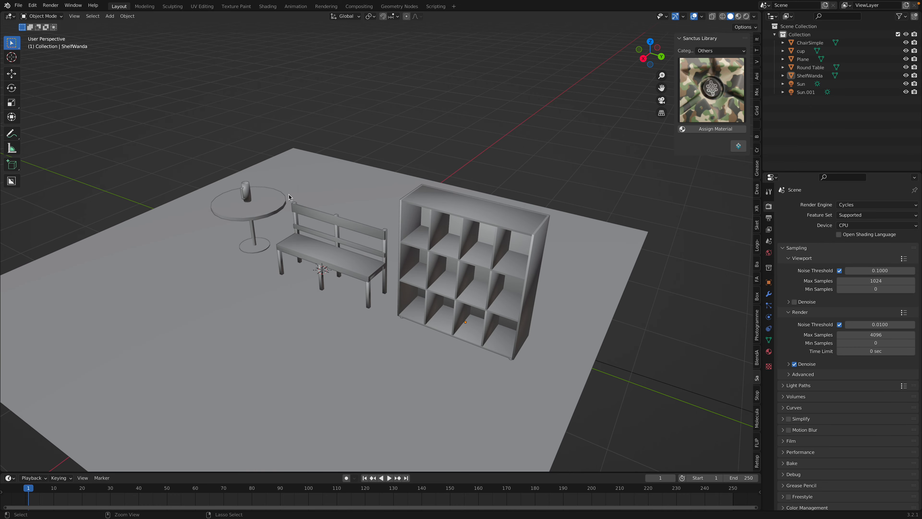
pyautogui.press('super+s')
# Add the Wavefront (.obj) (experimental) import command to the Quick Favorites
pyautogui.click(18, 5)
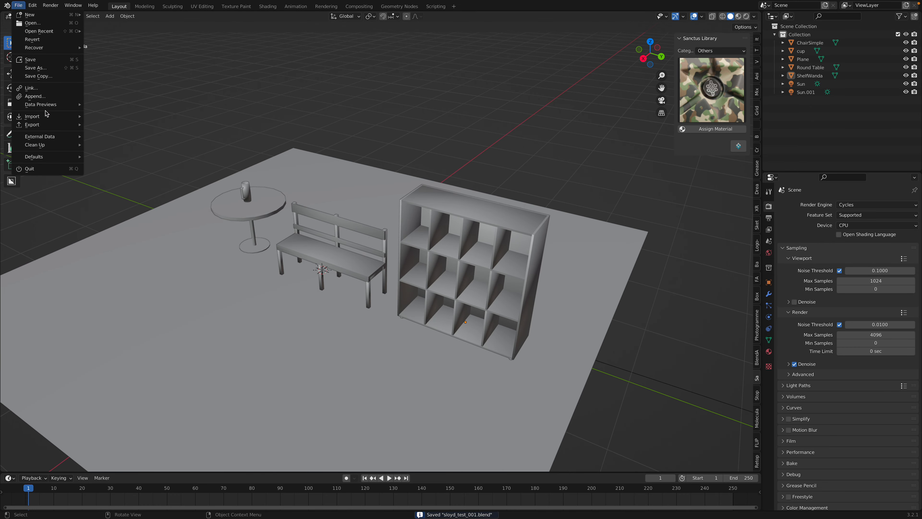
pyautogui.press('Escape')
pyautogui.click(18, 5)
pyautogui.moveTo(42, 119)
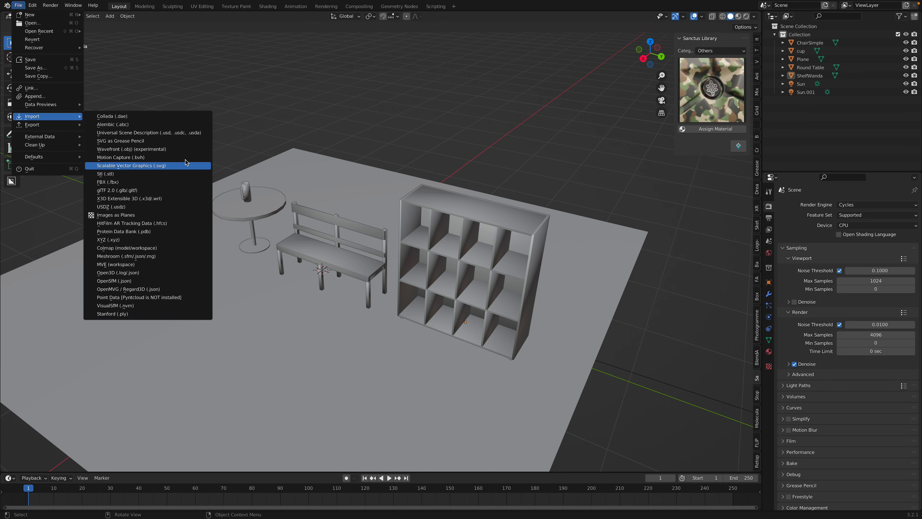
pyautogui.rightClick(176, 151)
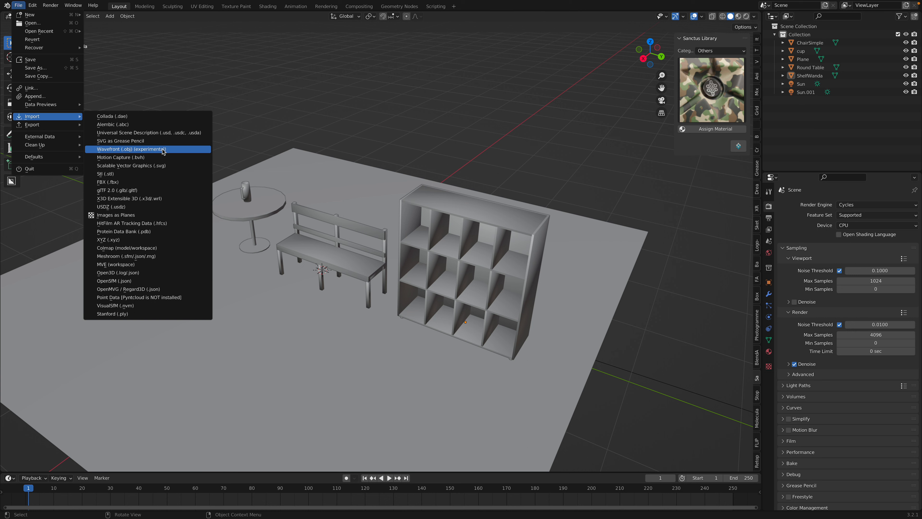
pyautogui.click(163, 150)
# Import ShoeStand.obj from the Downloads folder, sorting the files by date modified
pyautogui.press('q')
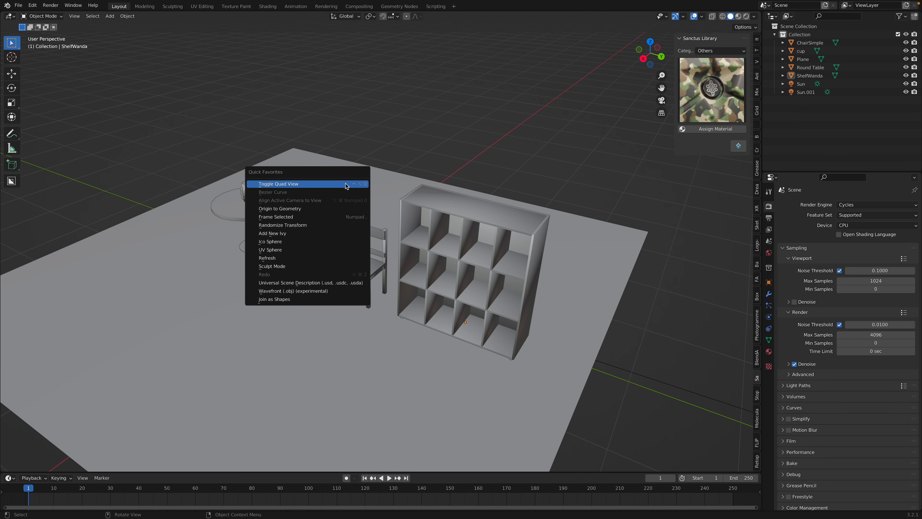
pyautogui.click(331, 294)
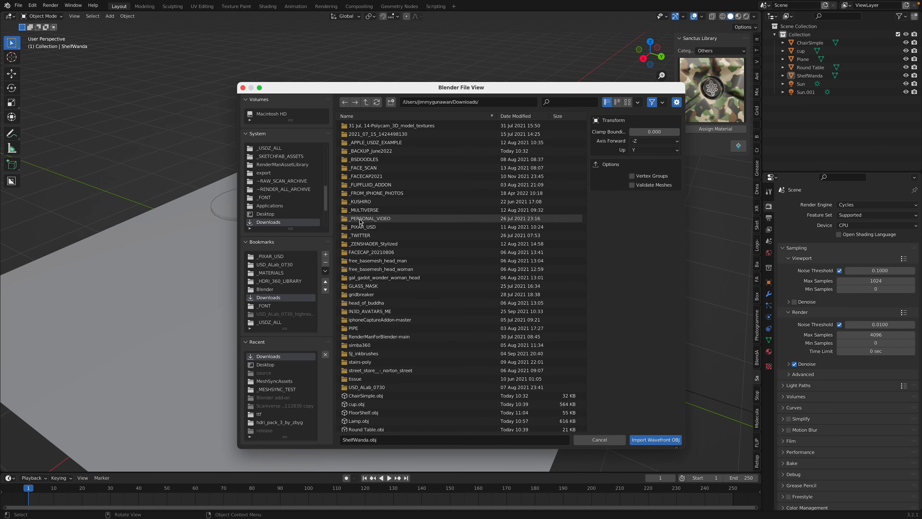
pyautogui.click(516, 116)
pyautogui.scroll(-2, 585, 149)
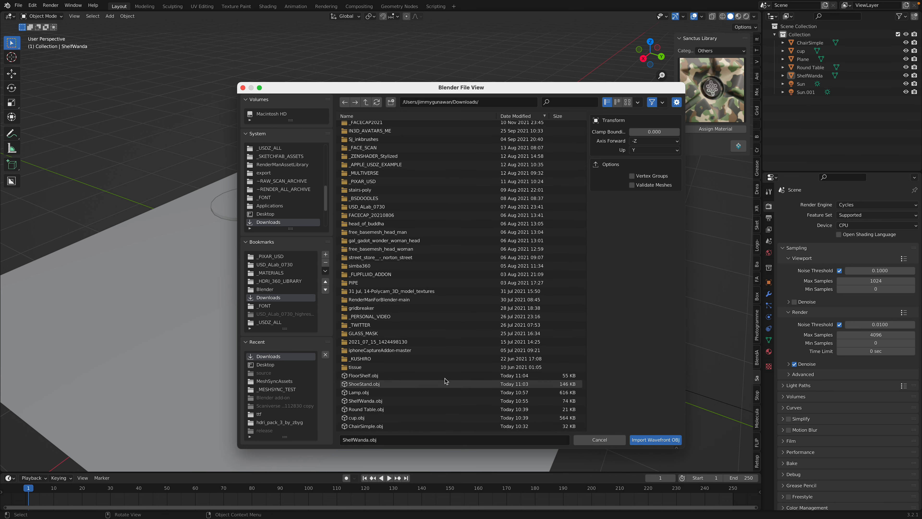
pyautogui.click(450, 384)
pyautogui.scroll(-1, 526, 415)
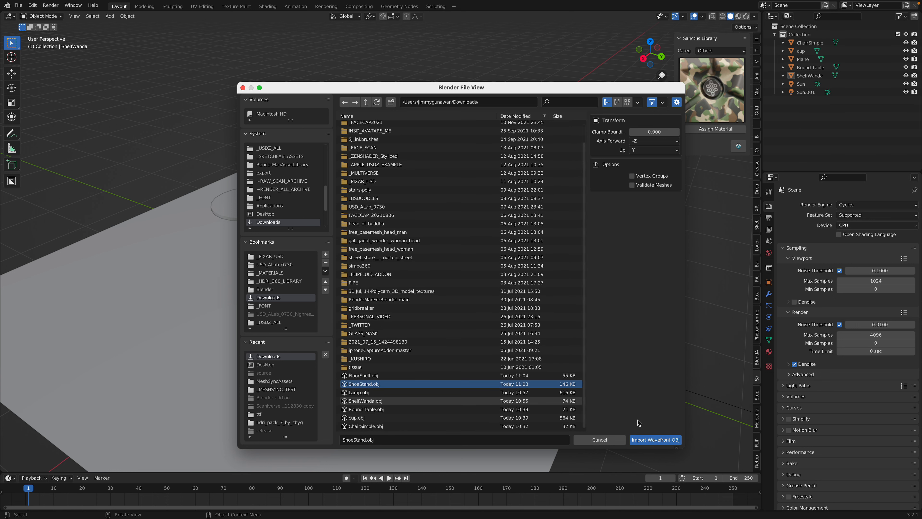
pyautogui.click(655, 439)
# Move the shoe stand along the global Y axis, away from the bench to the open floor near the round table
pyautogui.moveTo(399, 337); pyautogui.dragTo(385, 325, button='middle')
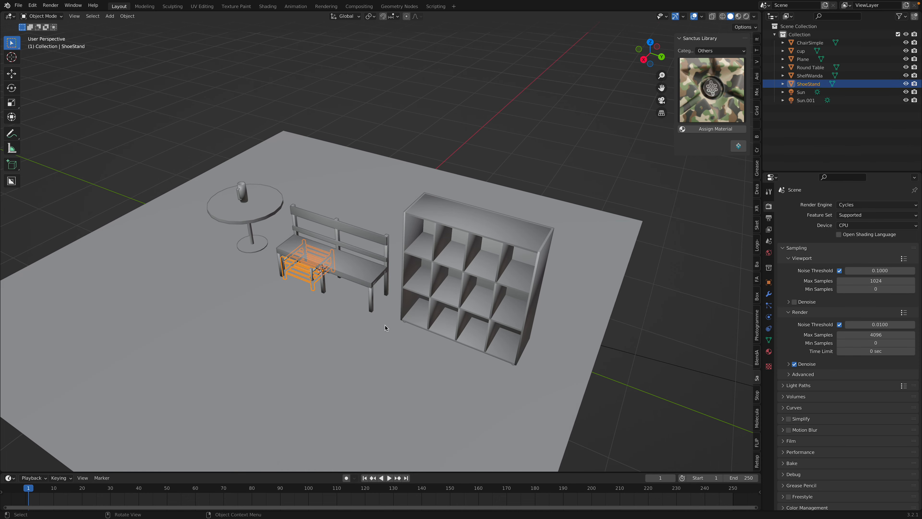
pyautogui.press('g')
pyautogui.press('x')
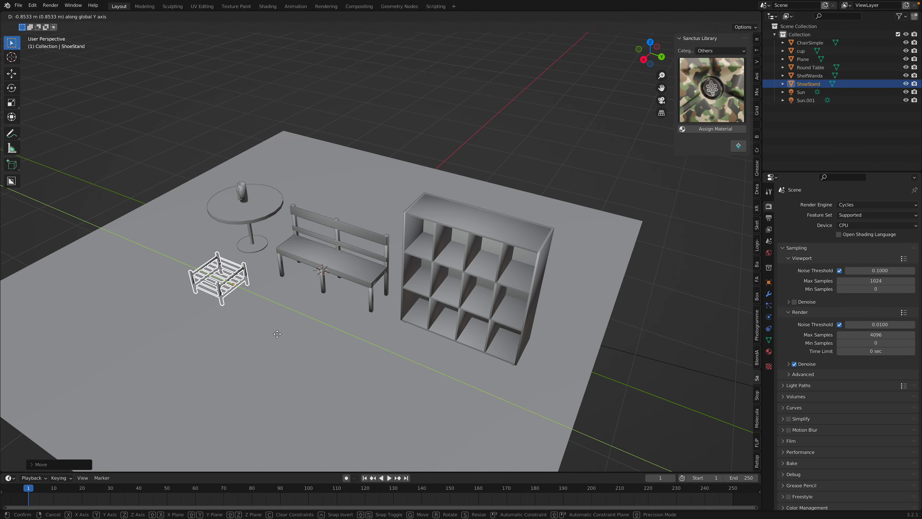
pyautogui.click(320, 218)
# Import FloorShelf.obj from the Downloads folder, again sorting the files by date modified
pyautogui.press('q')
pyautogui.click(320, 219)
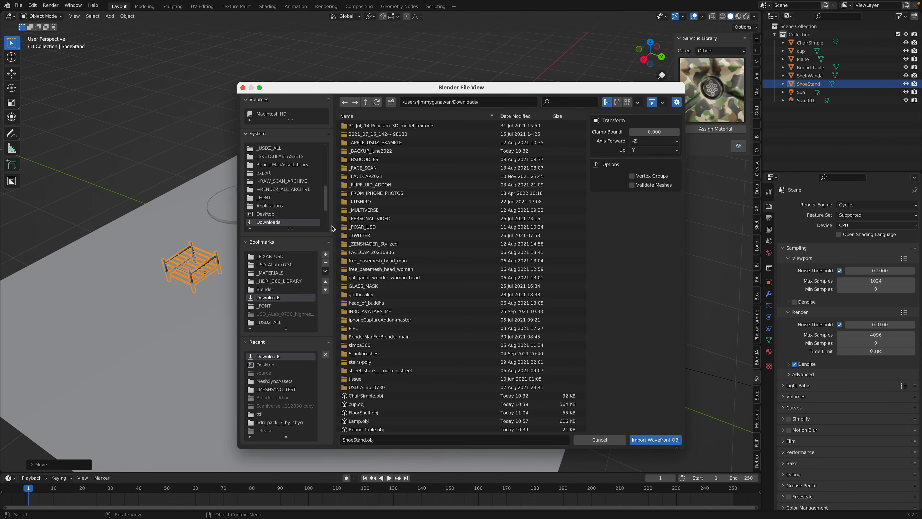
pyautogui.scroll(-2, 432, 207)
pyautogui.click(515, 116)
pyautogui.doubleClick(409, 376)
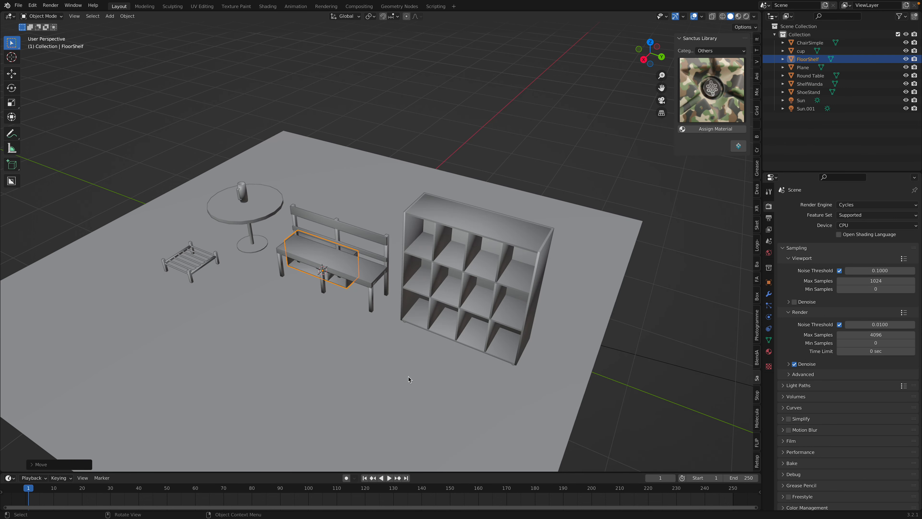
# Move the floor shelf about -2.6 m along the global Y axis, to the far side of the round table
pyautogui.moveTo(387, 300); pyautogui.dragTo(398, 304, button='middle')
pyautogui.press('g')
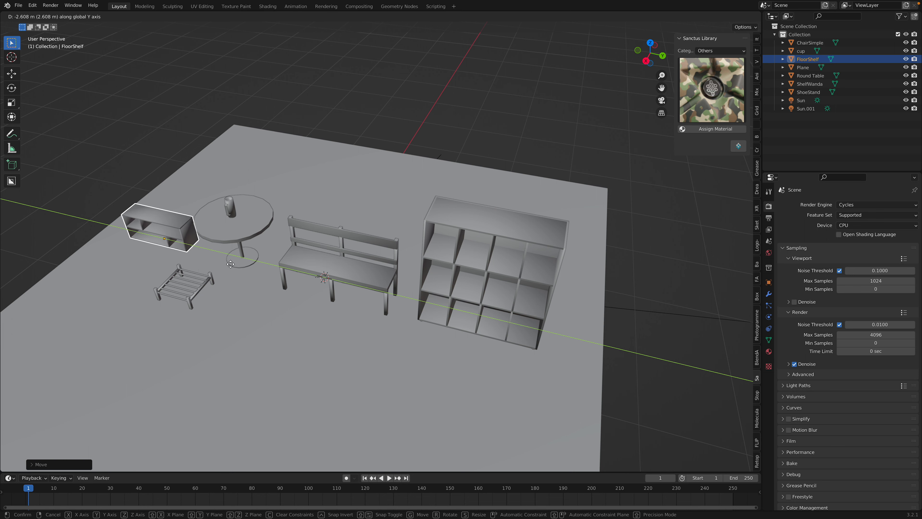
pyautogui.click(228, 265)
# Enlarge the cup on the round table and raise it along the Z axis until it stands on the tabletop
pyautogui.moveTo(228, 265); pyautogui.dragTo(338, 208, button='middle')
pyautogui.click(338, 208)
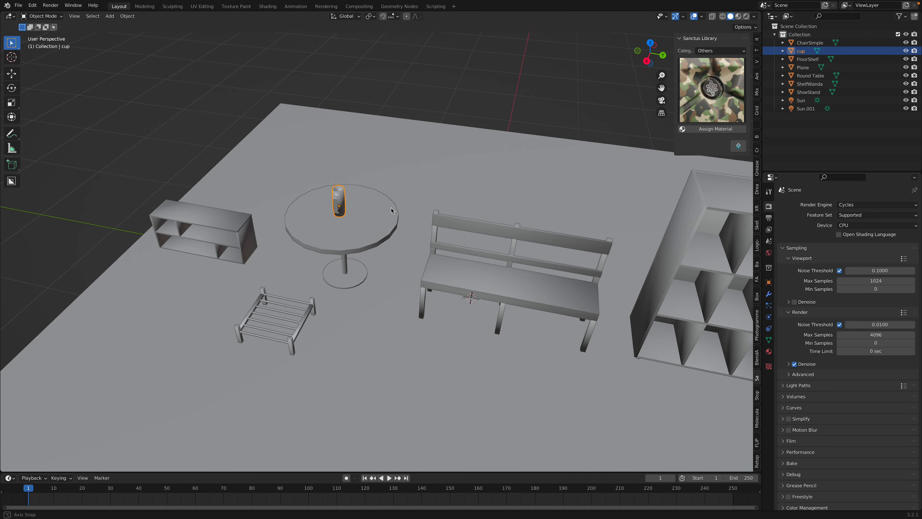
pyautogui.press('s')
pyautogui.click(636, 213)
pyautogui.moveTo(636, 213); pyautogui.dragTo(430, 201, button='middle')
pyautogui.scroll(-4, 384, 165)
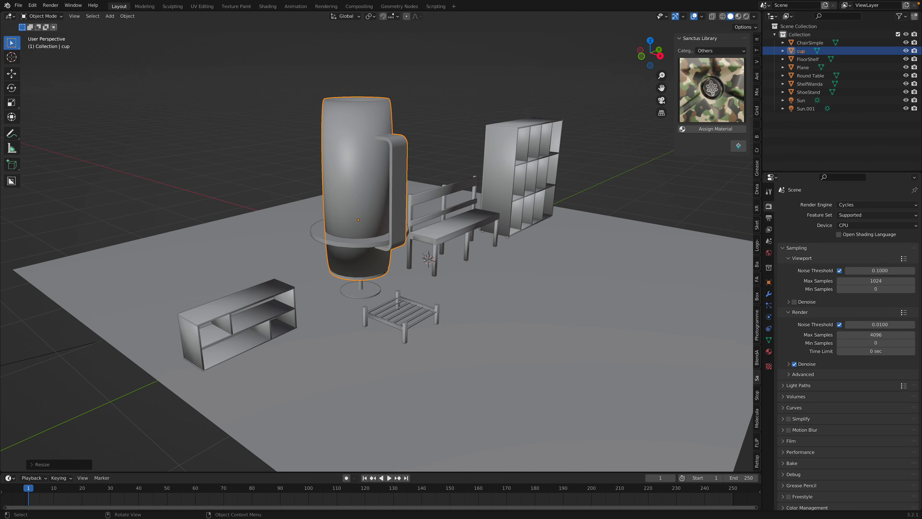
pyautogui.press('s')
pyautogui.click(387, 215)
pyautogui.press('g')
pyautogui.press('z')
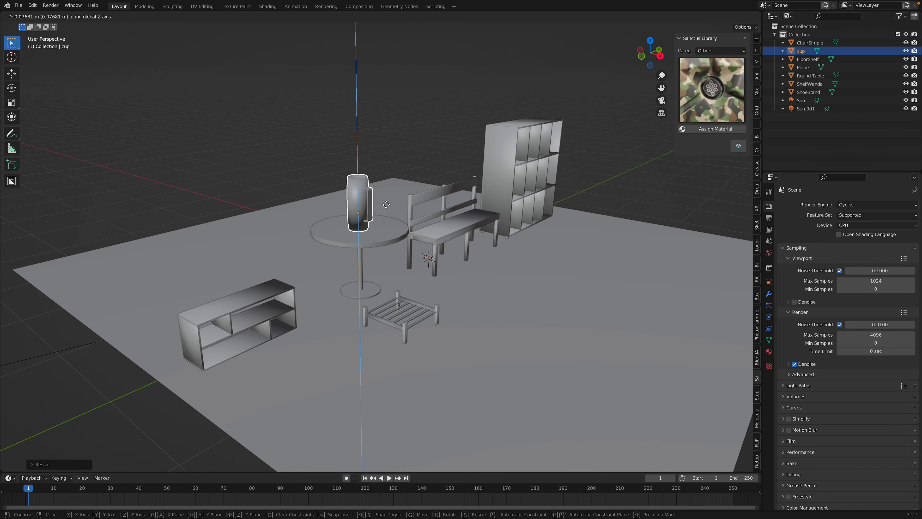
pyautogui.click(387, 203)
# Move the shoe stand across the floor to just in front of the bench
pyautogui.click(445, 305)
pyautogui.moveTo(445, 304); pyautogui.dragTo(368, 327, button='middle')
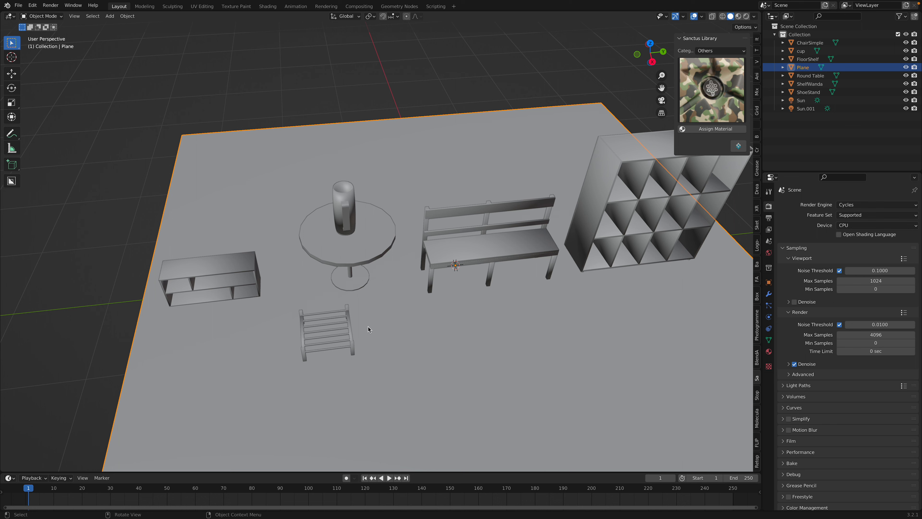
pyautogui.click(352, 326)
pyautogui.press('g')
pyautogui.click(503, 304)
# Rotate the bench about the global Z axis so it sits diagonally, and move it close to the round table
pyautogui.click(516, 235)
pyautogui.moveTo(515, 235); pyautogui.dragTo(517, 267, button='middle')
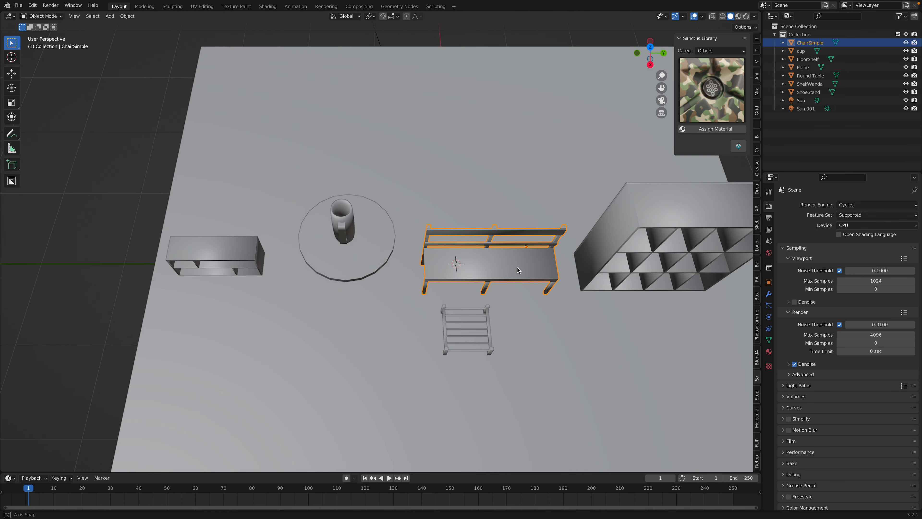
pyautogui.press('r')
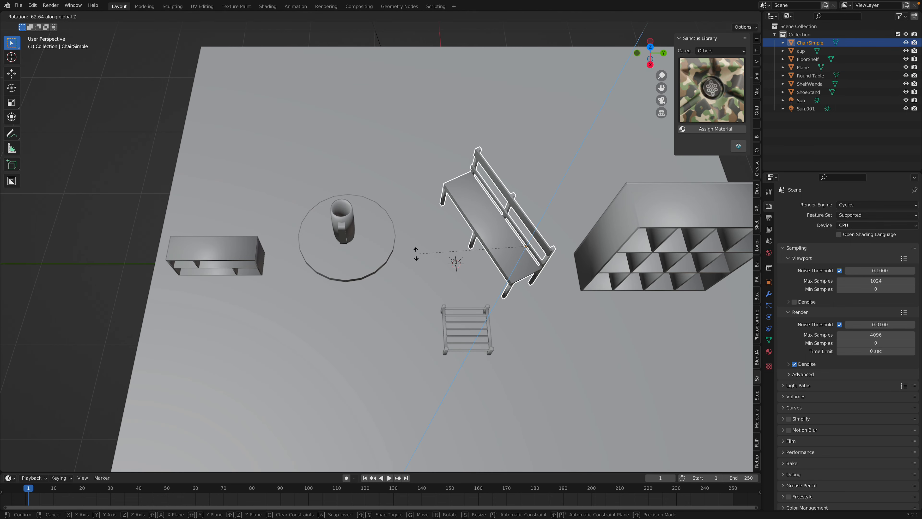
pyautogui.click(432, 260)
pyautogui.press('g')
pyautogui.moveTo(431, 257); pyautogui.dragTo(396, 217, button='middle')
pyautogui.click(386, 257)
# Move the tall cube shelf back along the X axis and across the floor to behind the round table
pyautogui.click(626, 215)
pyautogui.scroll(-3, 626, 215)
pyautogui.moveTo(626, 215); pyautogui.dragTo(575, 249, button='middle')
pyautogui.press('g')
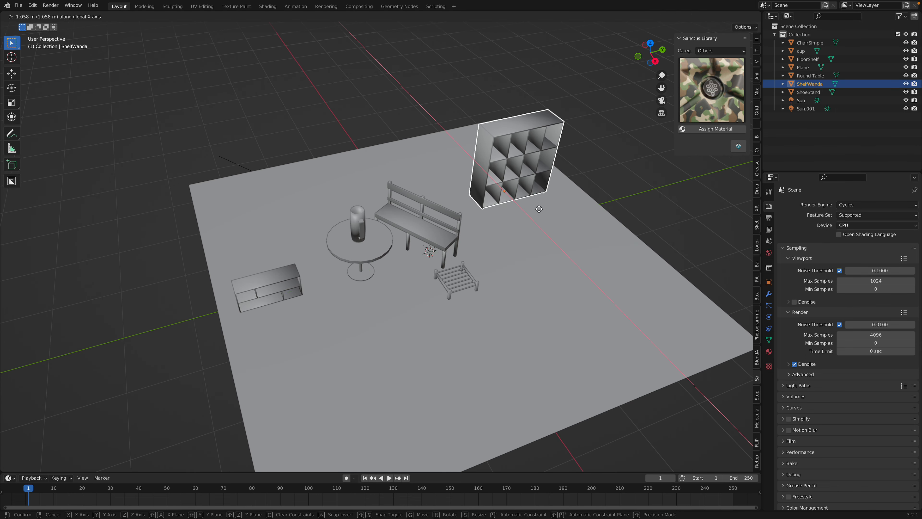
pyautogui.click(519, 194)
pyautogui.press('g')
pyautogui.click(398, 229)
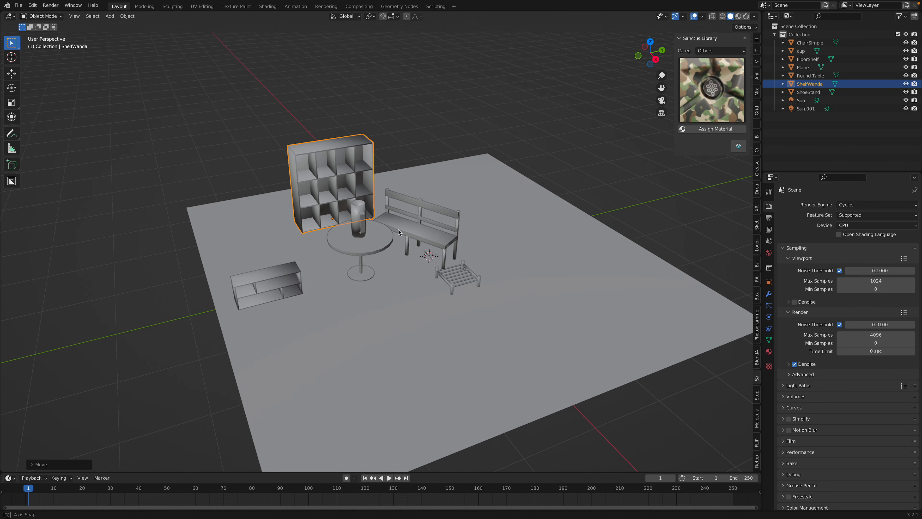
# Move the floor shelf across the floor plane to the front of the round table, keeping its height
pyautogui.scroll(2, 418, 232)
pyautogui.click(437, 235)
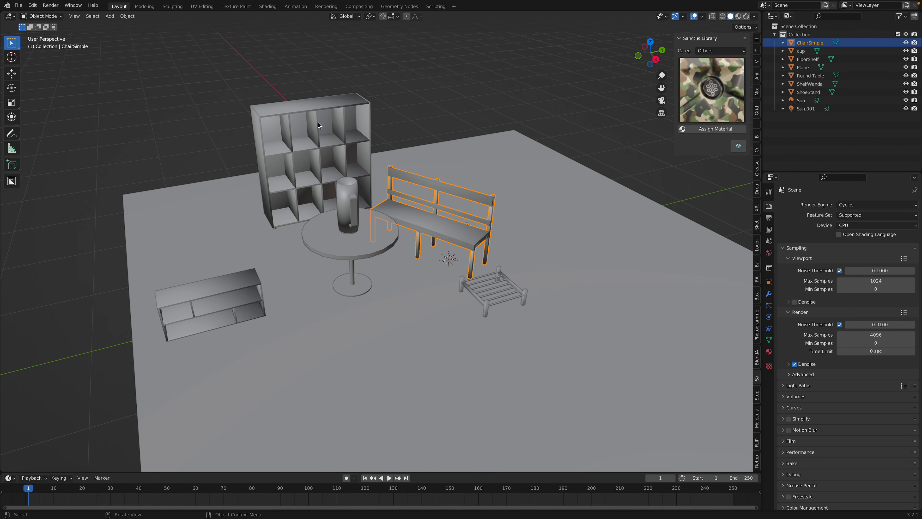
pyautogui.moveTo(341, 239); pyautogui.dragTo(384, 200, button='middle')
pyautogui.moveTo(385, 200); pyautogui.dragTo(383, 229, button='middle')
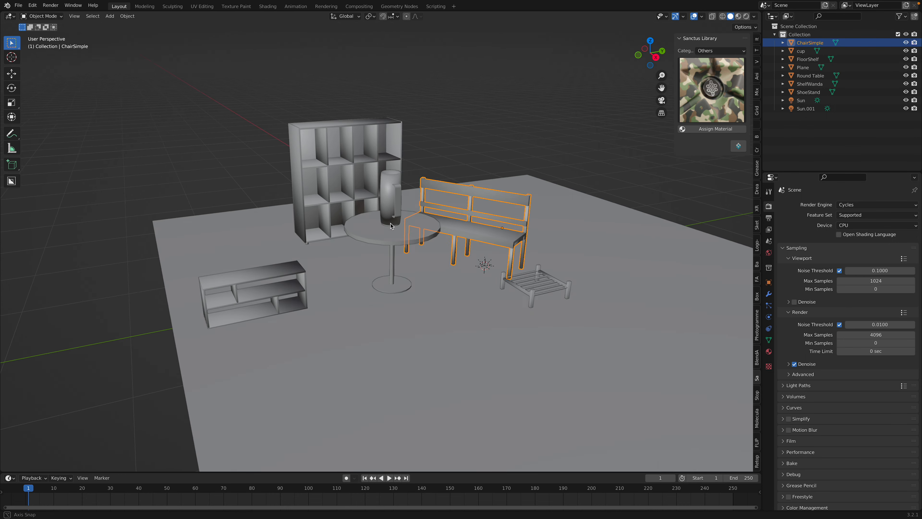
pyautogui.click(286, 281)
pyautogui.press('g')
pyautogui.hotkey('shift', 'z')
pyautogui.click(376, 269)
# Rotate the floor shelf about the Z axis and shift it along the Y axis in front of the round table
pyautogui.moveTo(423, 265); pyautogui.dragTo(431, 300, button='middle')
pyautogui.press('r')
pyautogui.press('z')
pyautogui.click(291, 309)
pyautogui.press('r')
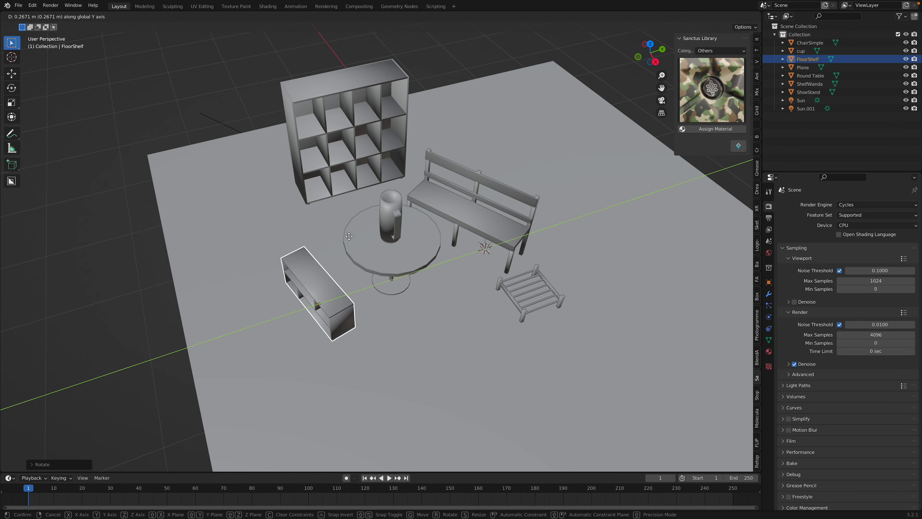
pyautogui.click(372, 250)
pyautogui.click(372, 249)
# Resize the cup on the round table so it stays much narrower than the tabletop
pyautogui.moveTo(372, 249); pyautogui.dragTo(454, 245, button='middle')
pyautogui.click(407, 191)
pyautogui.press('s')
pyautogui.click(470, 229)
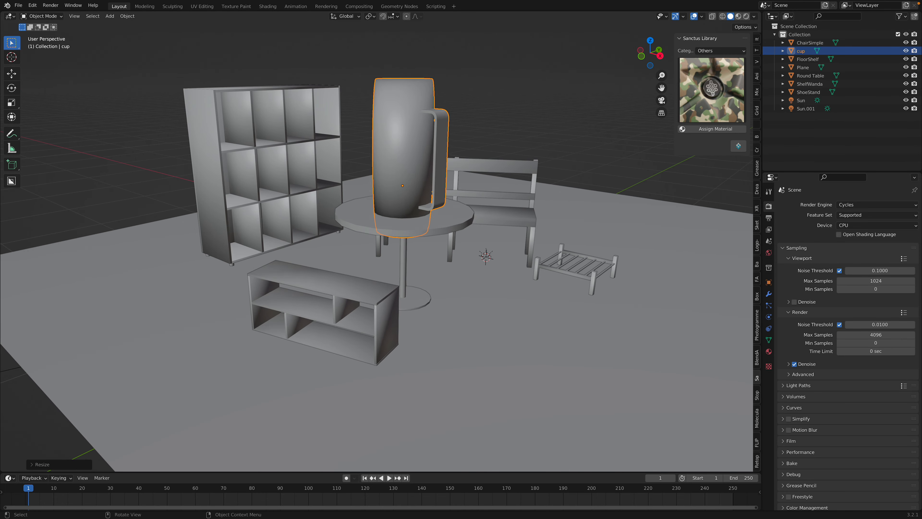
pyautogui.press('s')
pyautogui.click(433, 224)
# Raise the cup along the Z axis until it stands on the round table, and save the scene
pyautogui.press('g')
pyautogui.press('z')
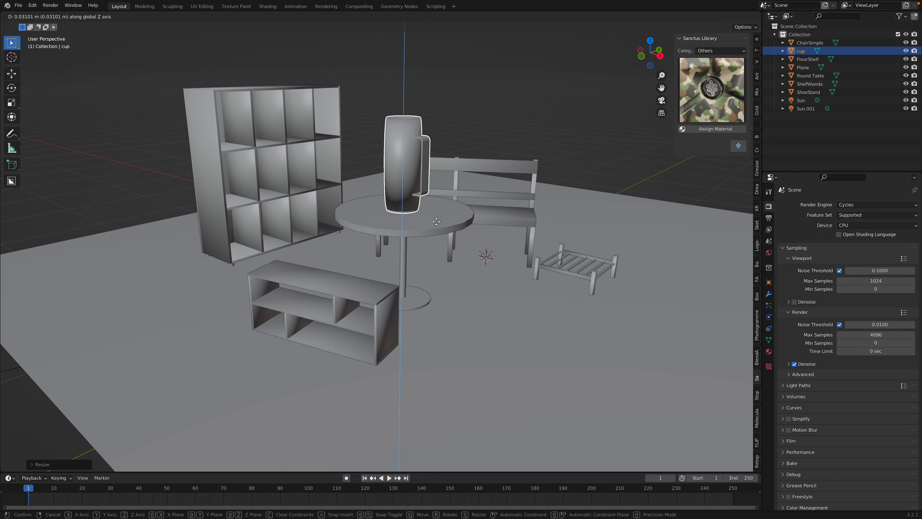
pyautogui.click(457, 236)
pyautogui.moveTo(457, 238); pyautogui.dragTo(448, 201, button='middle')
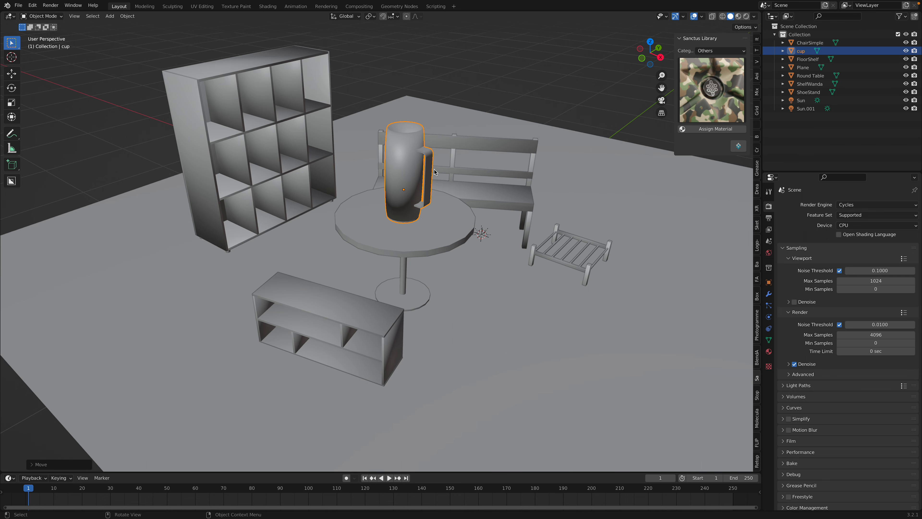
pyautogui.moveTo(419, 162); pyautogui.dragTo(498, 165, button='middle')
pyautogui.hotkey('ctrl', 's')
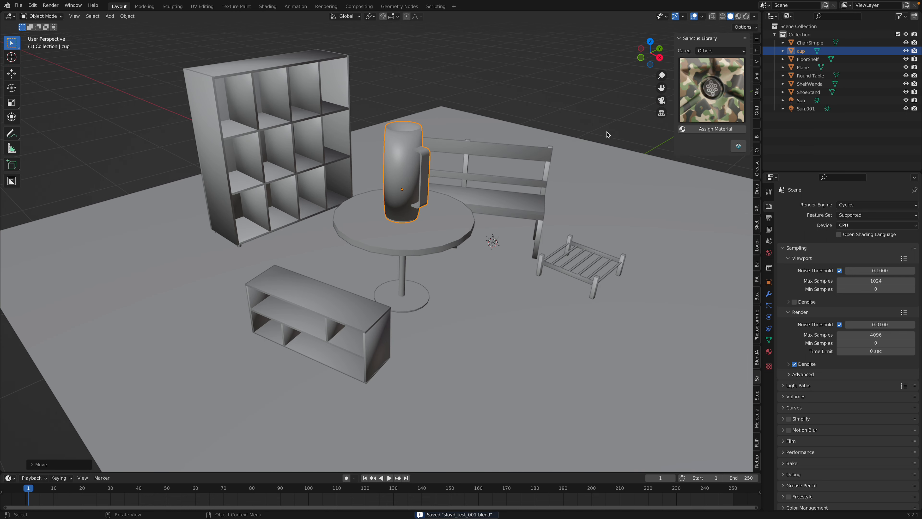
# Assign the Ice 02 material from the Sanctus Library's Water category to the cup and save the scene
pyautogui.moveTo(582, 144); pyautogui.dragTo(617, 120, button='middle')
pyautogui.click(721, 50)
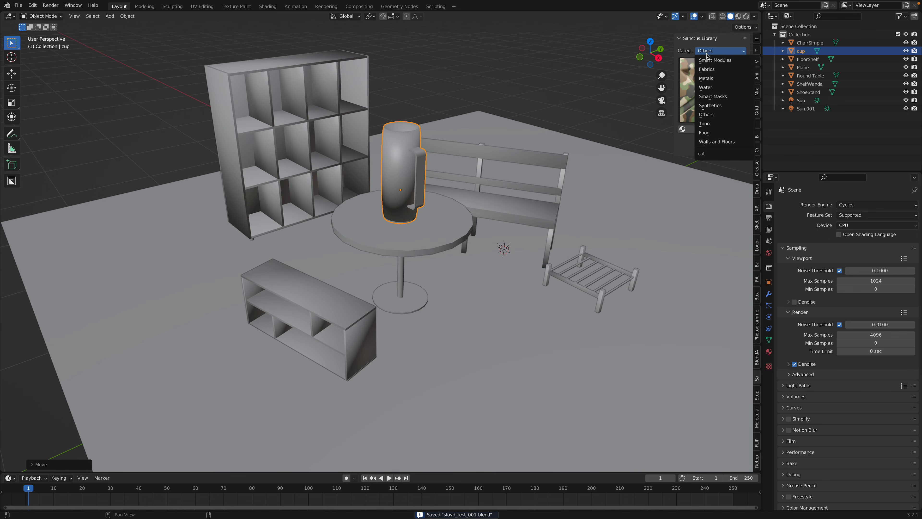
pyautogui.click(711, 87)
pyautogui.click(726, 92)
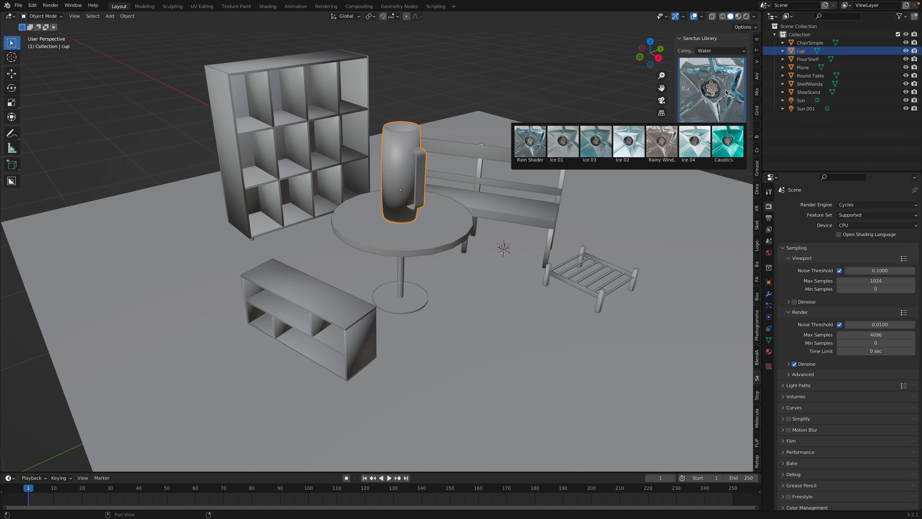
pyautogui.click(634, 139)
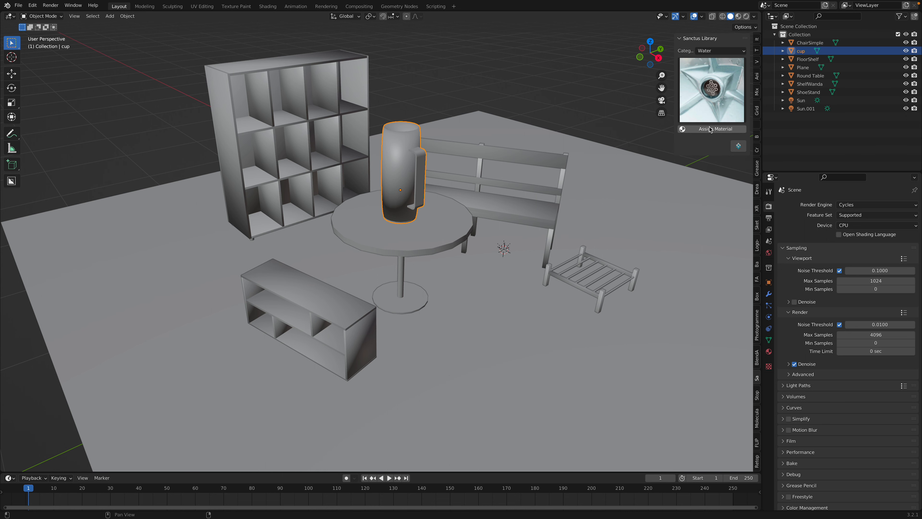
pyautogui.moveTo(577, 98); pyautogui.dragTo(559, 92, button='middle')
pyautogui.click(561, 94)
pyautogui.hotkey('ctrl', 's')
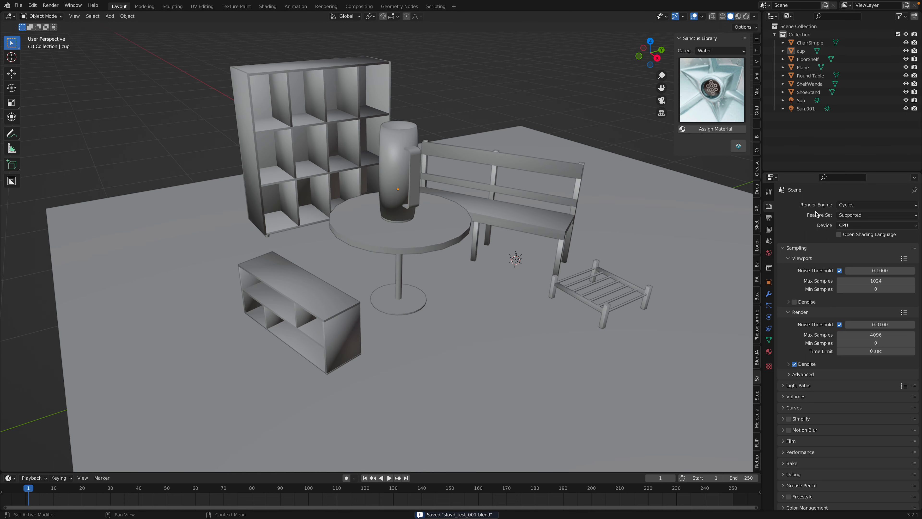
# Switch the viewport to rendered shading and select the floor shelf
pyautogui.click(850, 206)
pyautogui.click(746, 17)
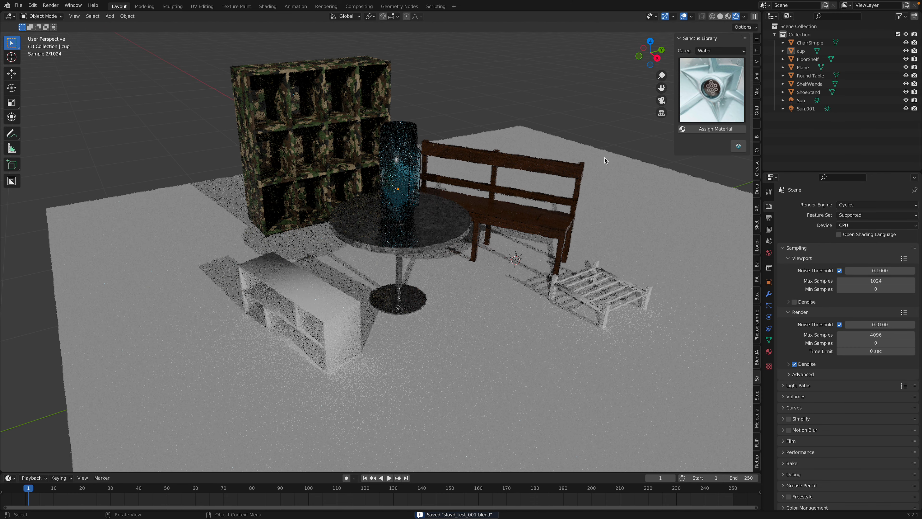
pyautogui.click(327, 300)
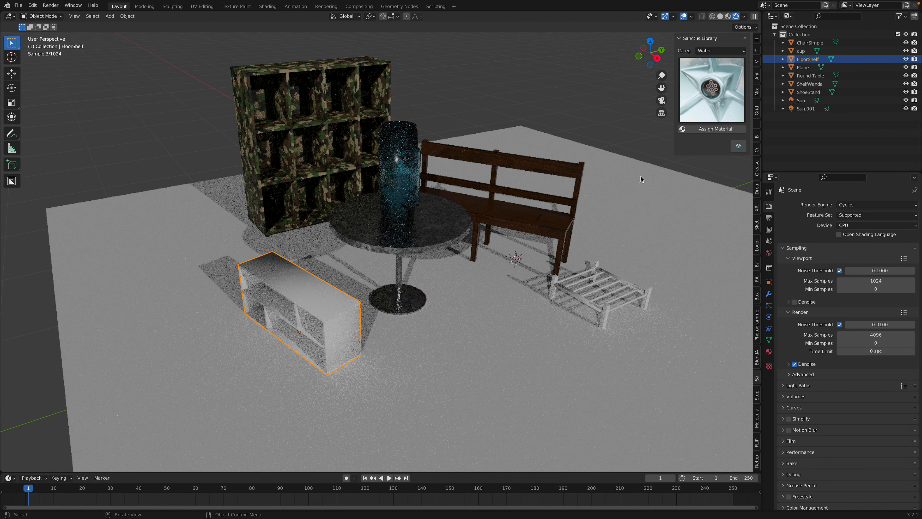
pyautogui.click(710, 51)
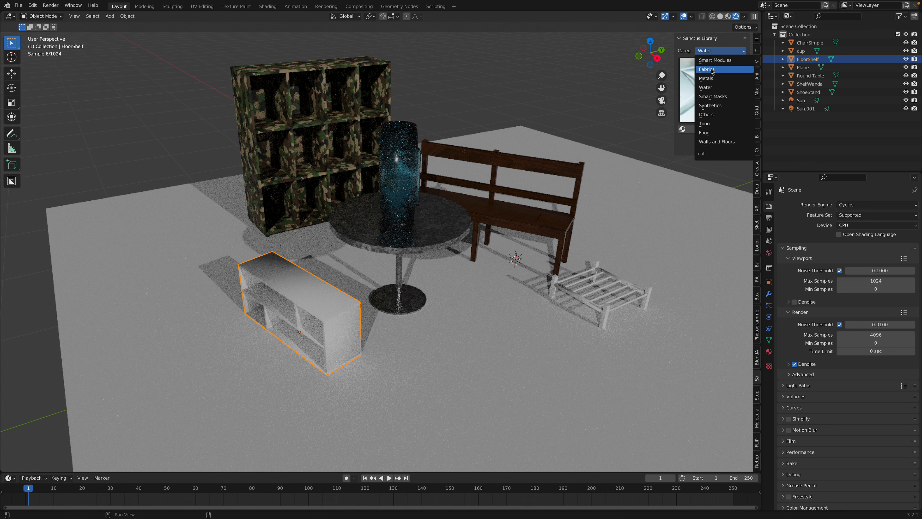
# Try a free rotation of the light named Sun and delete that light
pyautogui.click(805, 100)
pyautogui.press('r')
pyautogui.press('r')
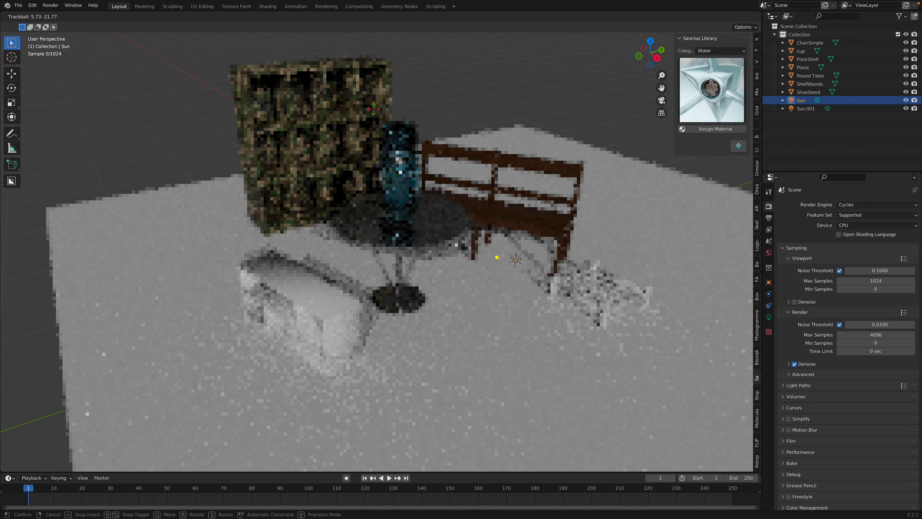
pyautogui.click(514, 115)
pyautogui.press('x')
pyautogui.click(513, 114)
# Rotate the remaining sun light to redirect the shadows, and save the scene
pyautogui.click(801, 102)
pyautogui.press('r')
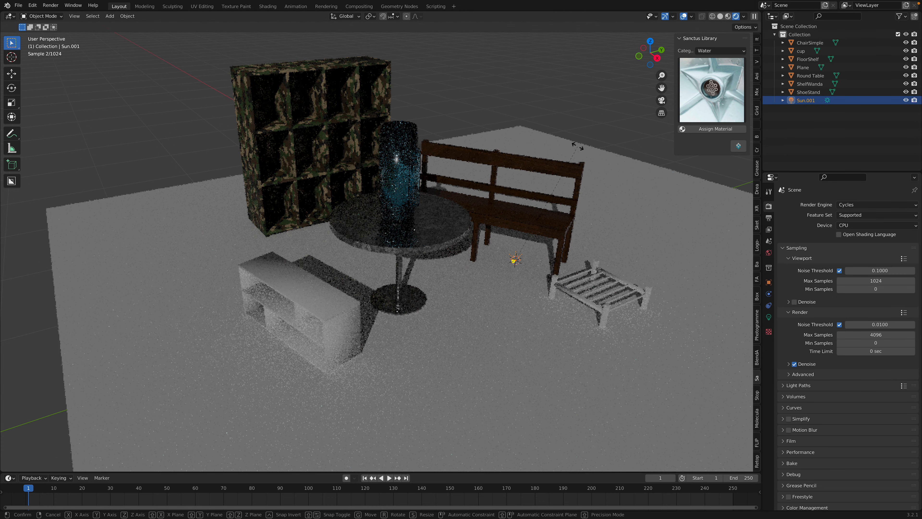
pyautogui.click(588, 136)
pyautogui.hotkey('ctrl', 's')
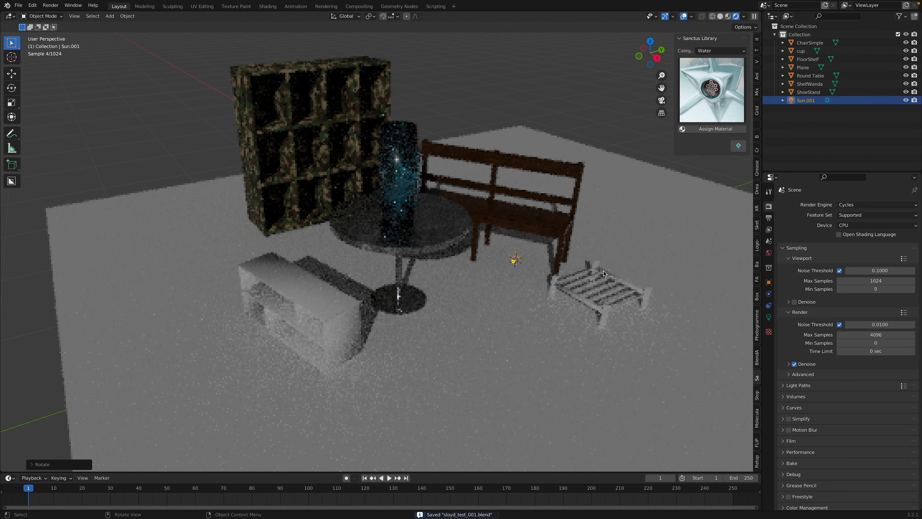
# Assign the Sf Panel 02 material from the Walls and Floors category to the shoe stand
pyautogui.click(584, 271)
pyautogui.scroll(2, 578, 236)
pyautogui.click(720, 50)
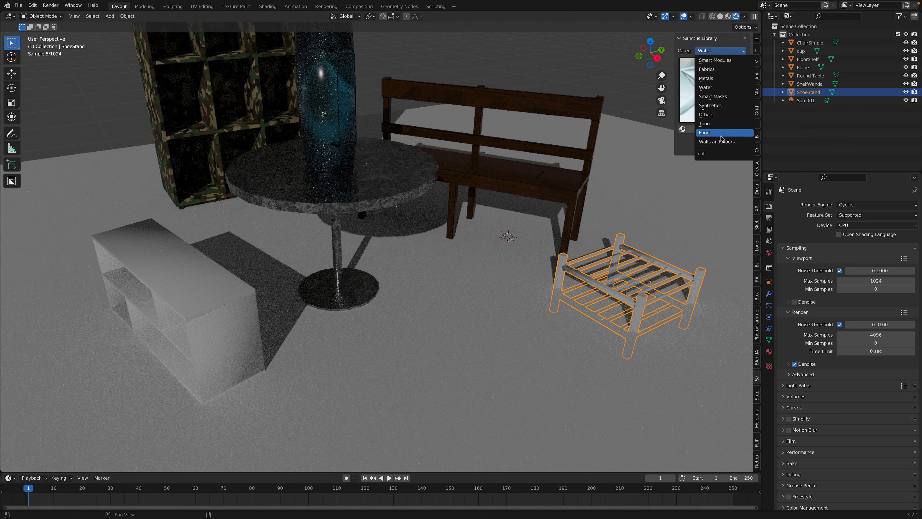
pyautogui.click(723, 143)
pyautogui.click(709, 112)
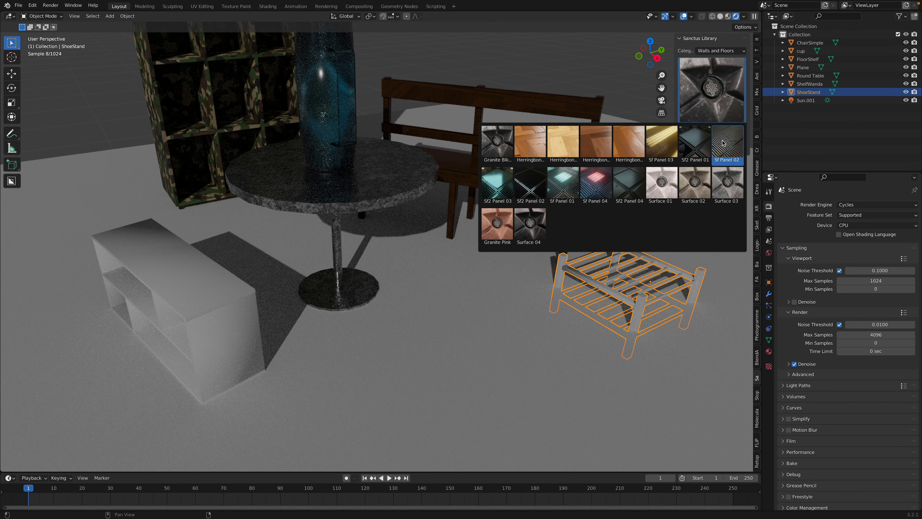
pyautogui.click(723, 142)
pyautogui.click(709, 132)
# Try several Walls and Floors materials for the floor shelf and assign it the third, dark brown Herringbone one
pyautogui.click(153, 290)
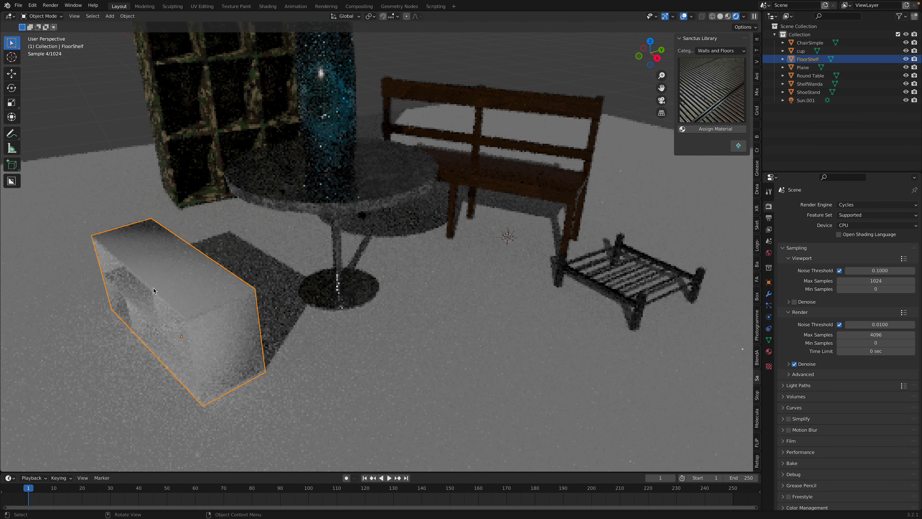
pyautogui.click(706, 112)
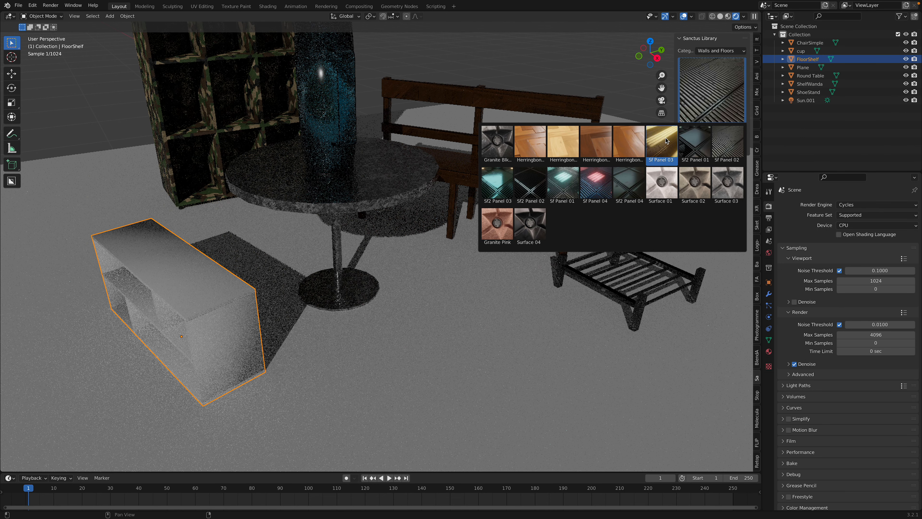
pyautogui.click(626, 144)
pyautogui.click(703, 133)
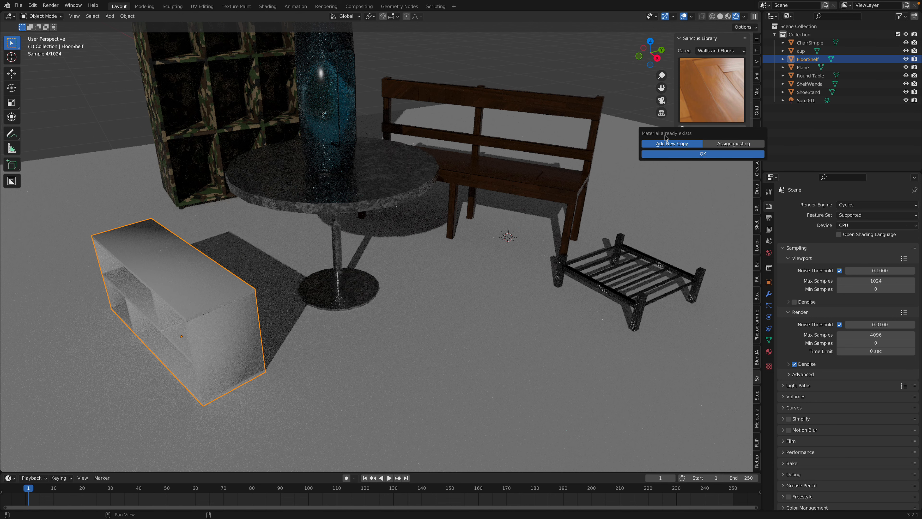
pyautogui.click(693, 101)
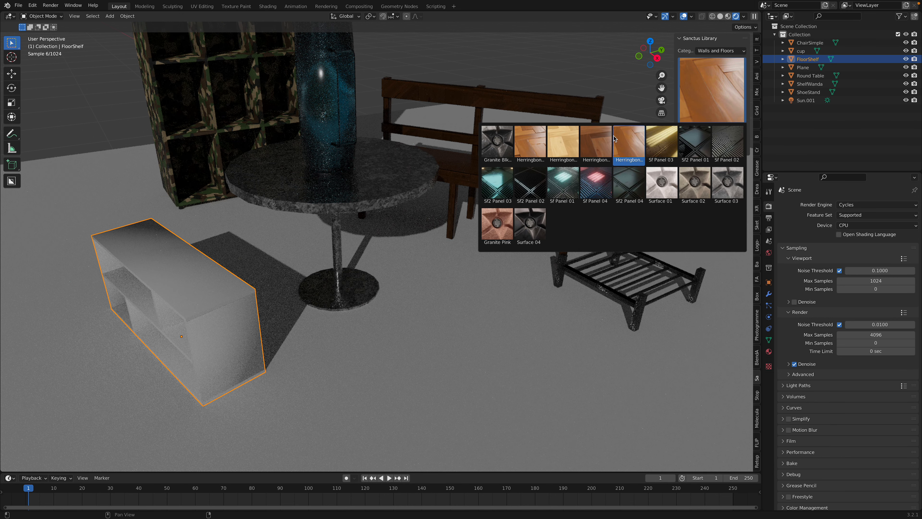
pyautogui.click(533, 137)
pyautogui.click(698, 105)
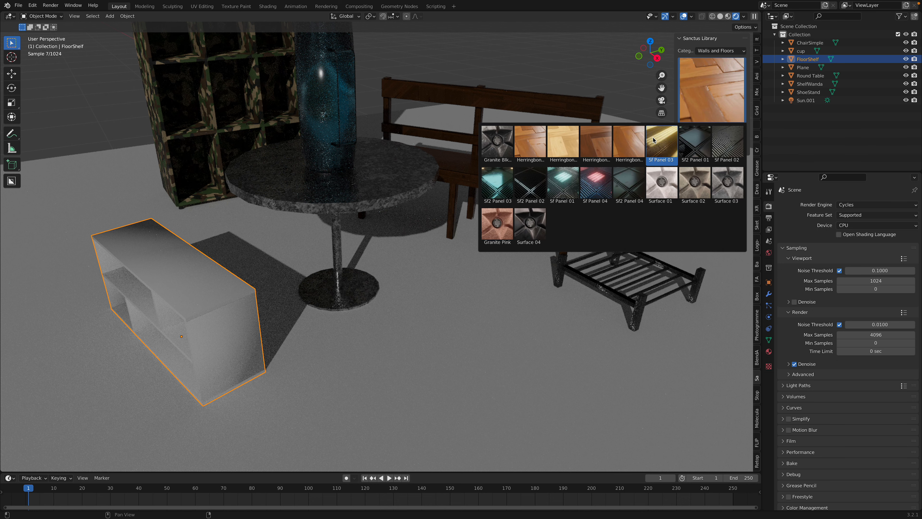
pyautogui.click(662, 143)
pyautogui.click(695, 107)
pyautogui.click(593, 133)
pyautogui.click(711, 128)
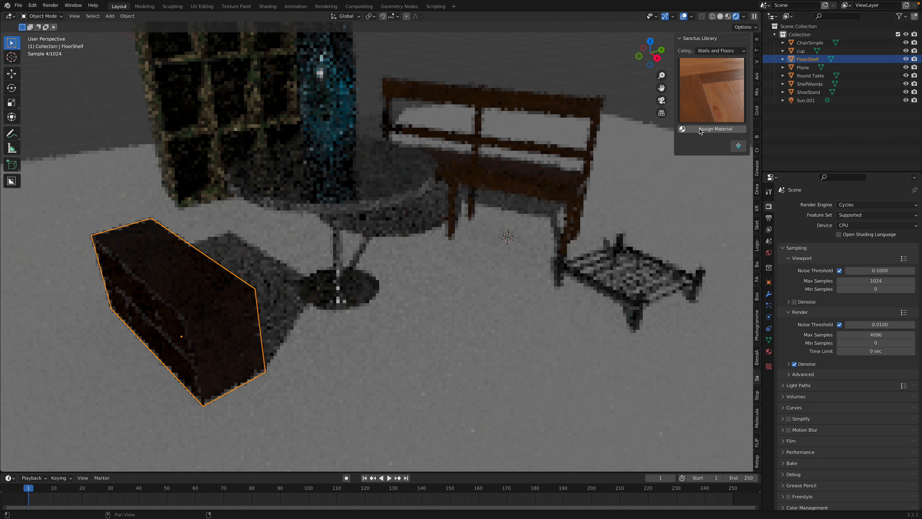
# Assign the Sf2 Panel 01 material from the Walls and Floors category to the ground plane
pyautogui.click(604, 129)
pyautogui.click(710, 105)
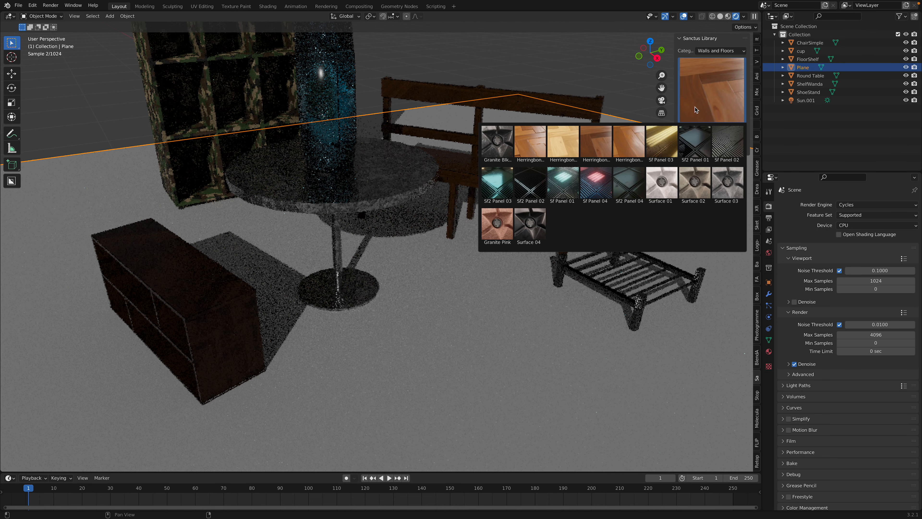
pyautogui.click(724, 145)
pyautogui.click(704, 130)
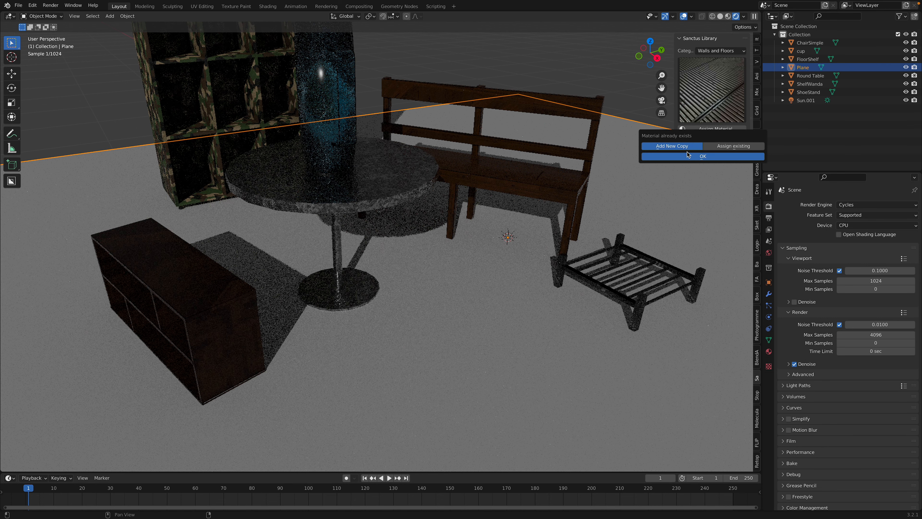
pyautogui.click(722, 105)
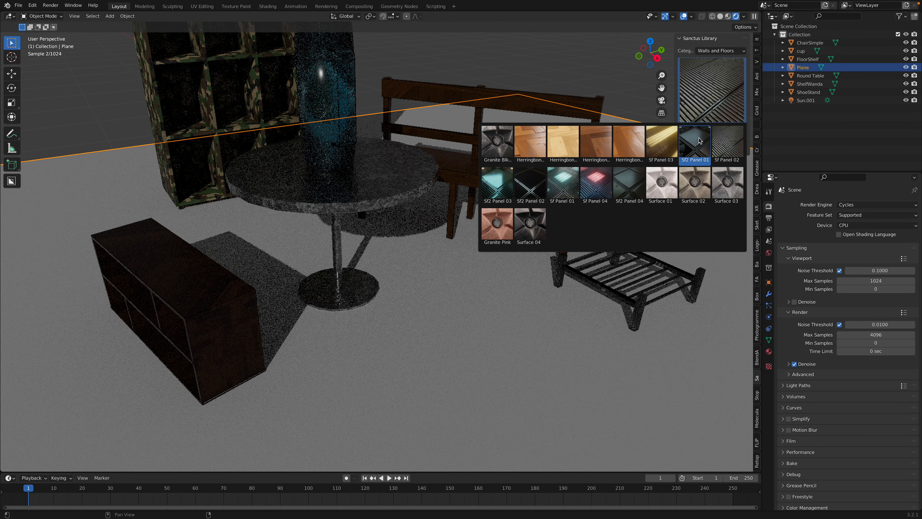
pyautogui.click(695, 143)
pyautogui.click(705, 130)
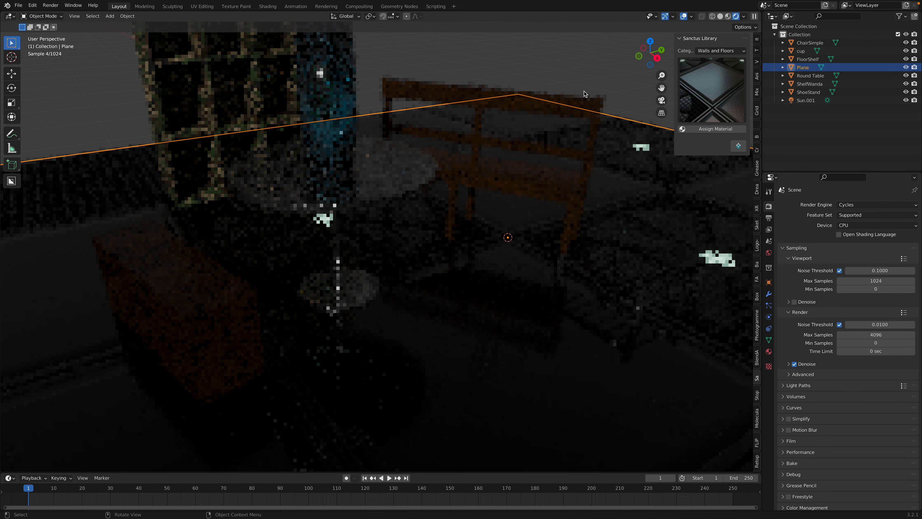
pyautogui.moveTo(634, 136); pyautogui.dragTo(618, 127, button='middle')
# Assign the Granite Pink material to the ground plane and save the scene
pyautogui.click(733, 106)
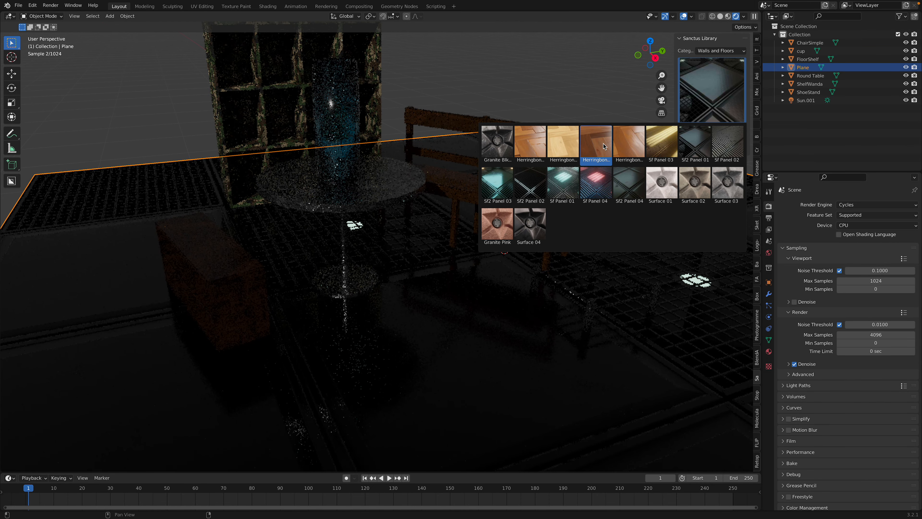
pyautogui.click(497, 225)
pyautogui.click(691, 130)
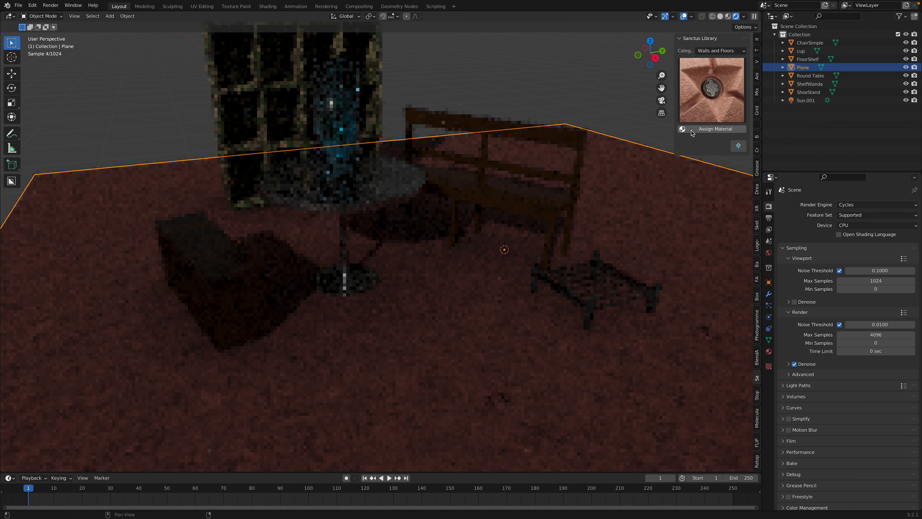
pyautogui.click(564, 88)
pyautogui.moveTo(559, 104); pyautogui.dragTo(544, 104, button='middle')
pyautogui.hotkey('ctrl', 's')
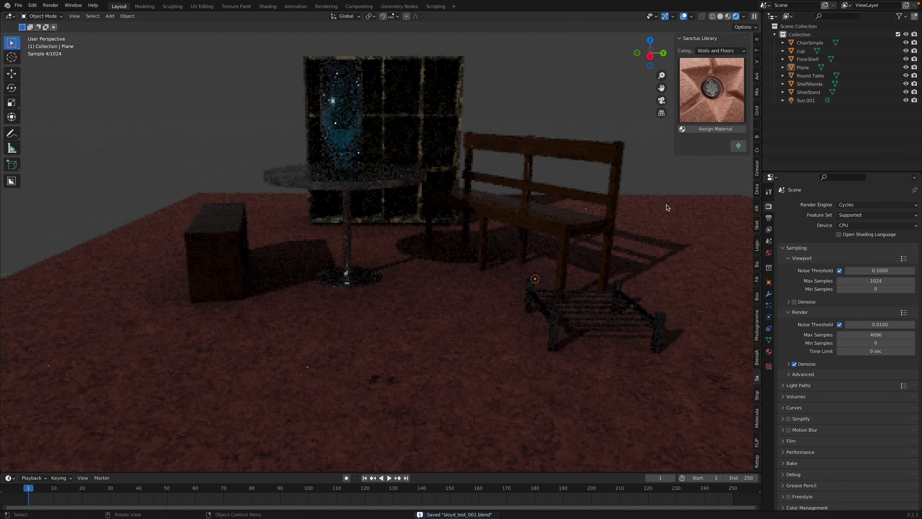
# Switch the viewport back to solid shading with nothing selected, and save the scene
pyautogui.click(597, 211)
pyautogui.moveTo(507, 212); pyautogui.dragTo(556, 197, button='middle')
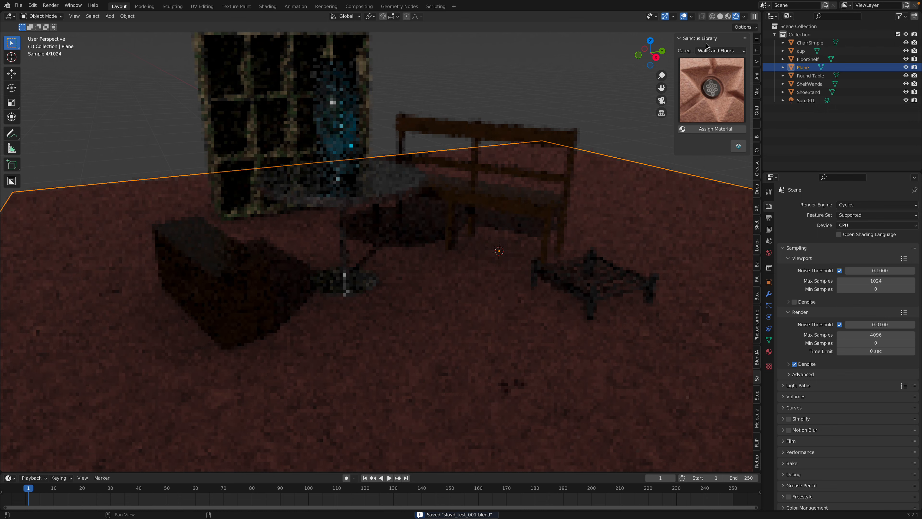
pyautogui.click(718, 18)
pyautogui.click(593, 64)
pyautogui.scroll(-3, 557, 194)
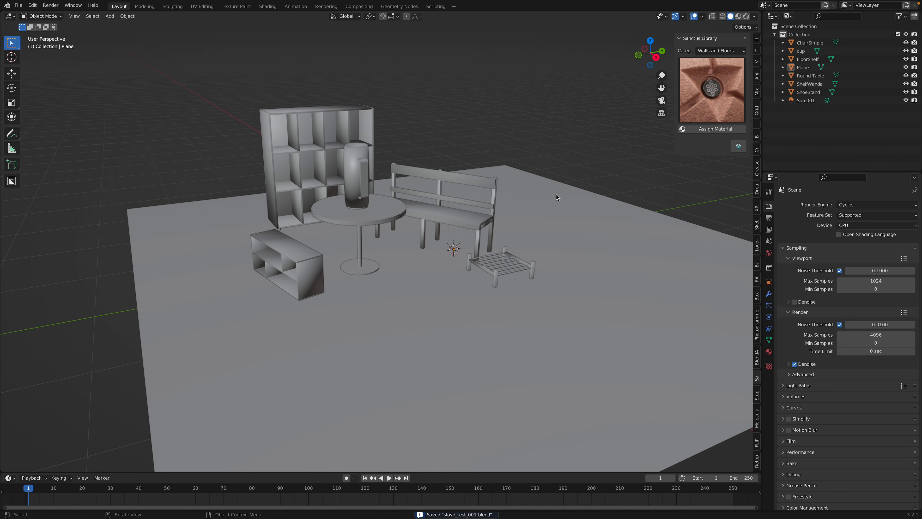
pyautogui.scroll(2, 459, 295)
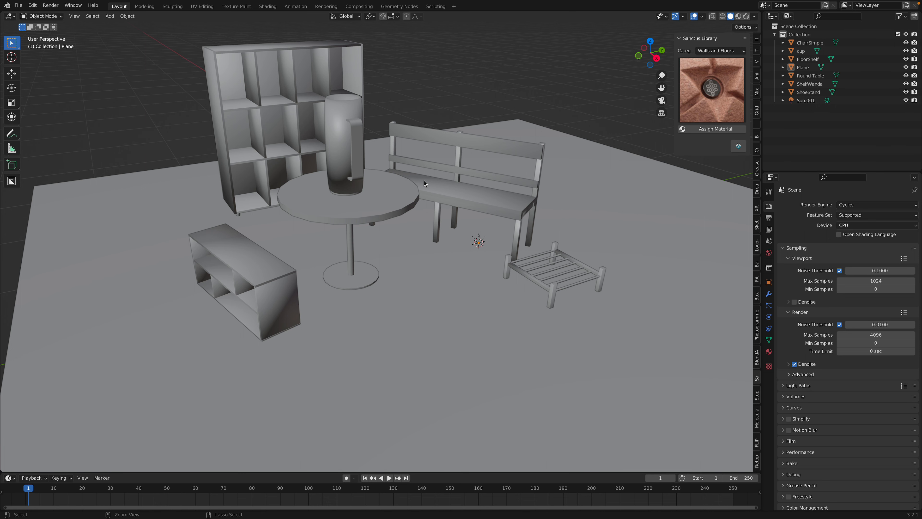
pyautogui.moveTo(424, 180); pyautogui.dragTo(364, 213, button='middle')
pyautogui.hotkey('ctrl', 's')
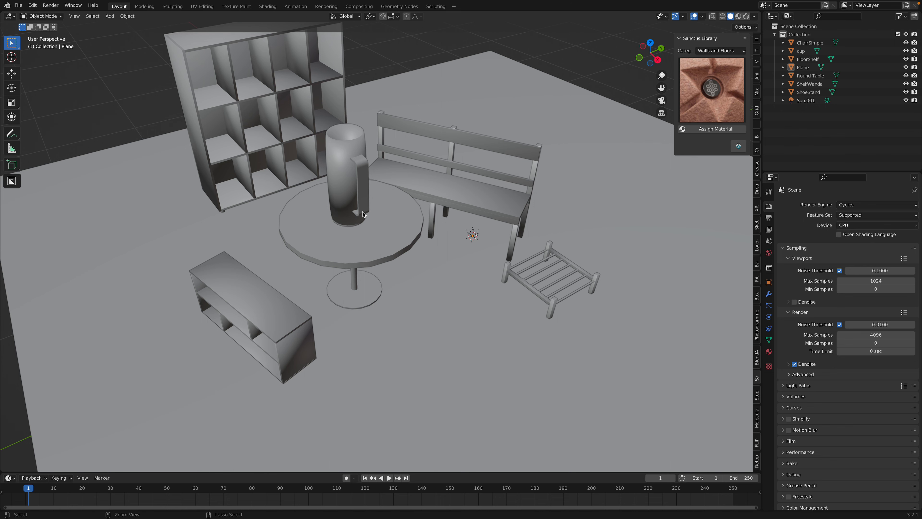
# Switch to the Sloyd editor in the browser, add a Fireworks Rocket from the object library and select it
pyautogui.hotkey('ctrl', 'Left')
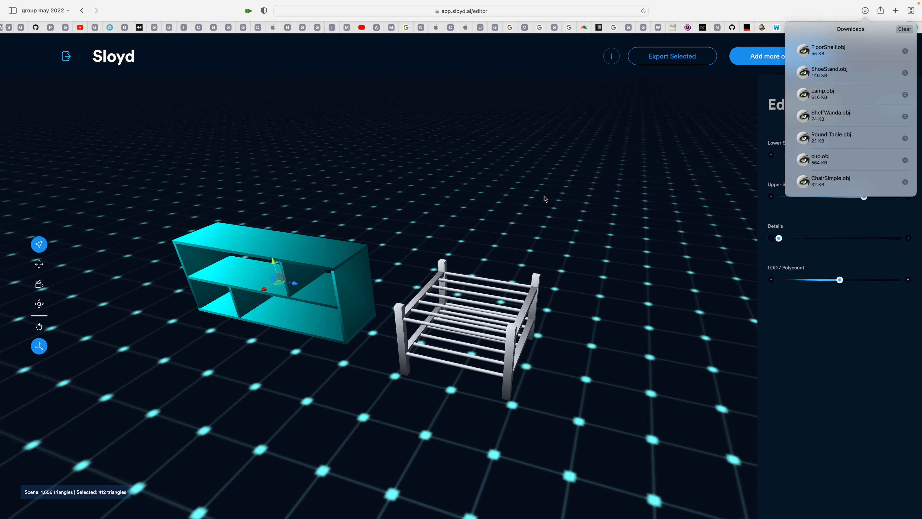
pyautogui.click(566, 197)
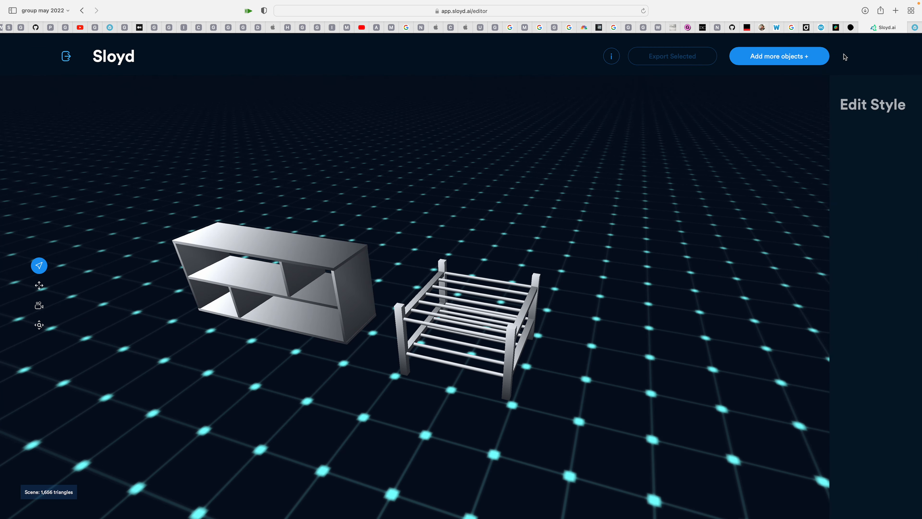
pyautogui.click(796, 58)
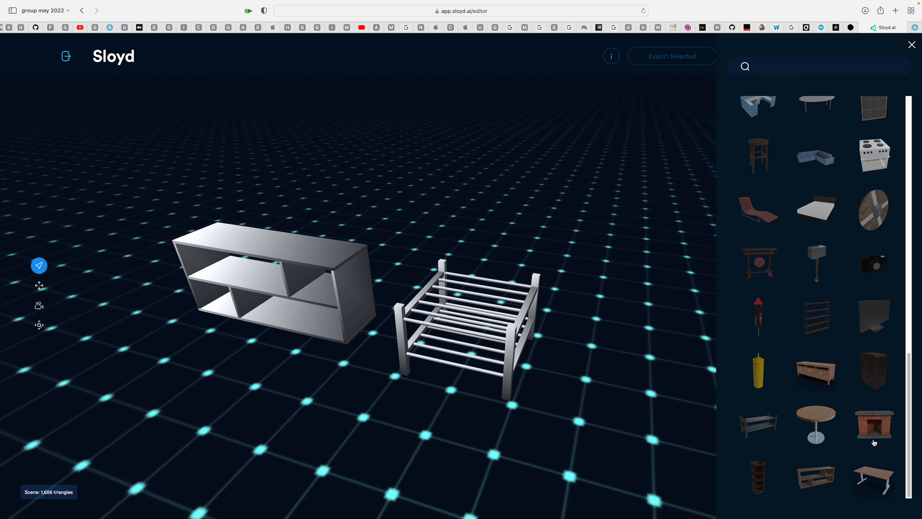
pyautogui.scroll(1, 826, 336)
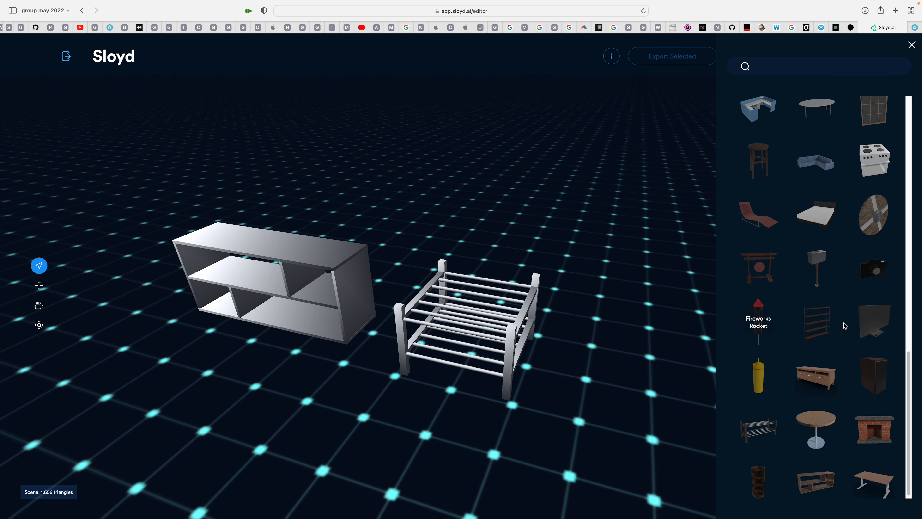
pyautogui.click(756, 315)
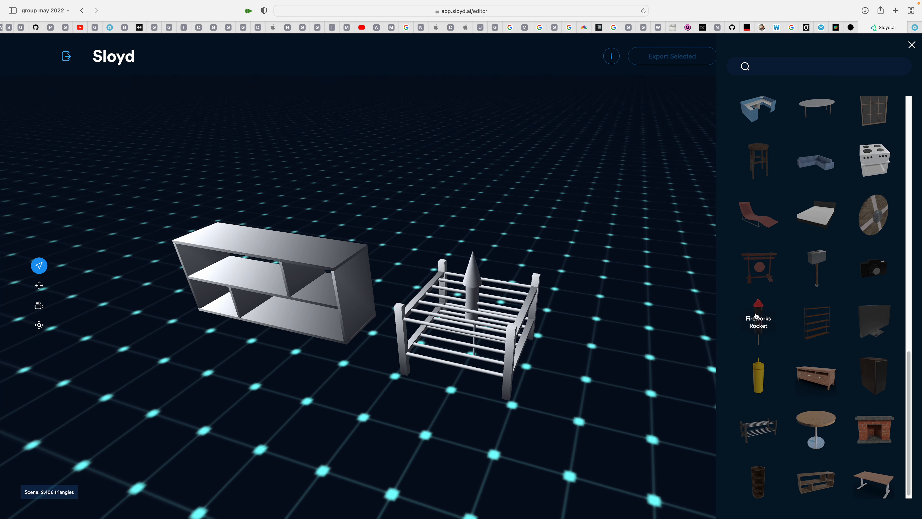
pyautogui.click(475, 264)
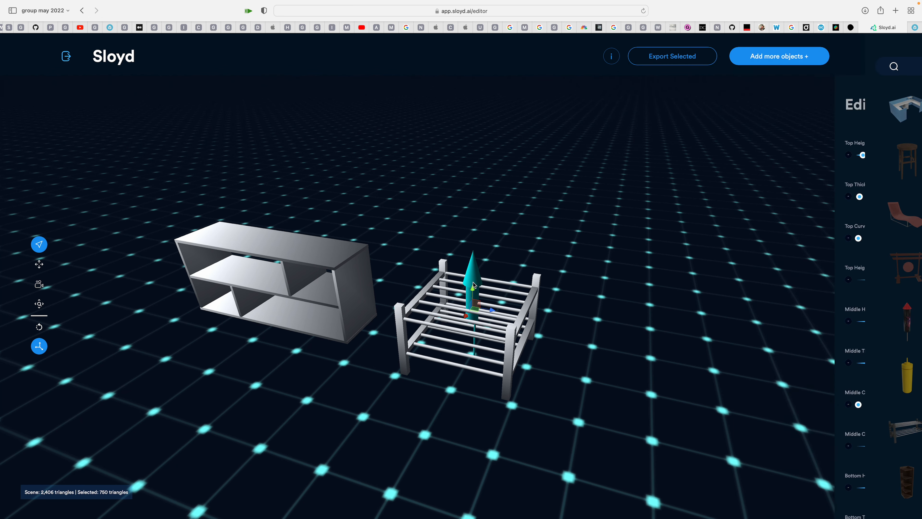
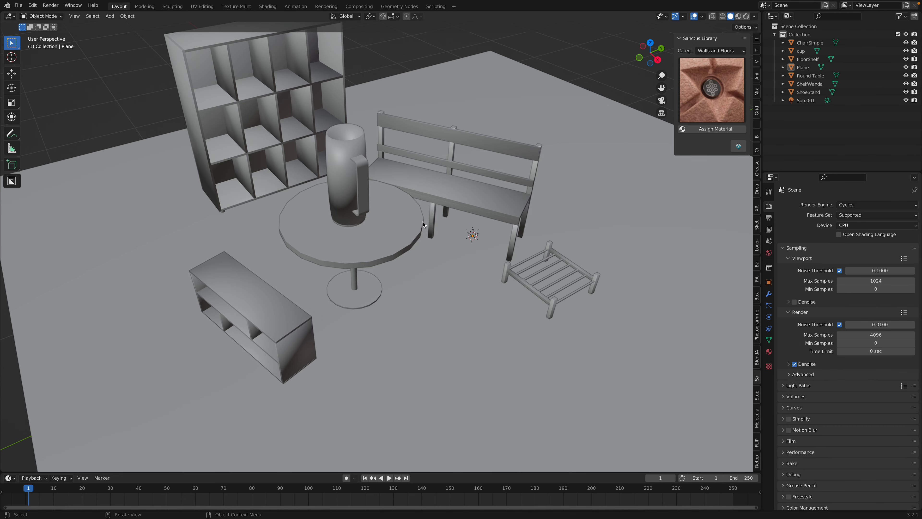
# Move the ground plane along the X axis beneath the furniture and save the scene
pyautogui.scroll(-3, 423, 221)
pyautogui.moveTo(423, 221); pyautogui.dragTo(403, 219, button='middle')
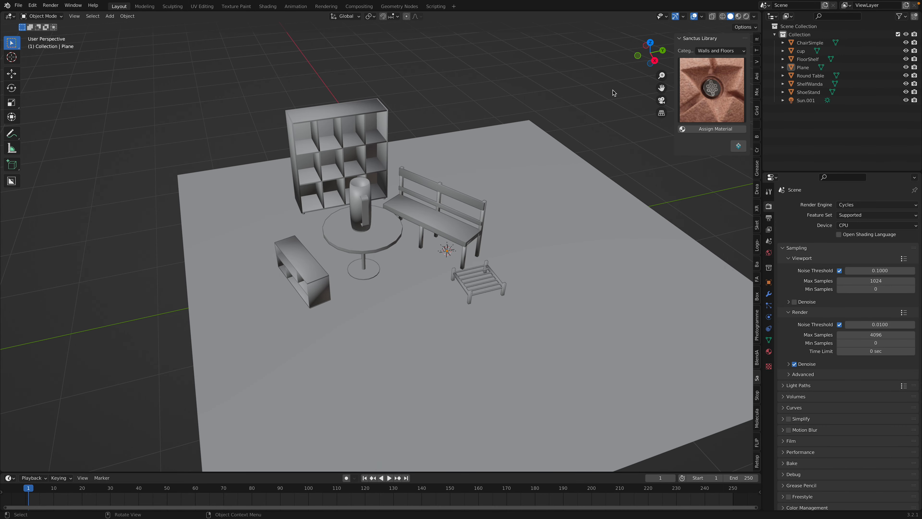
pyautogui.click(717, 50)
pyautogui.moveTo(423, 189); pyautogui.dragTo(474, 210, button='middle')
pyautogui.click(505, 191)
pyautogui.press('g')
pyautogui.press('x')
pyautogui.click(484, 202)
pyautogui.hotkey('ctrl', 's')
pyautogui.scroll(2, 474, 210)
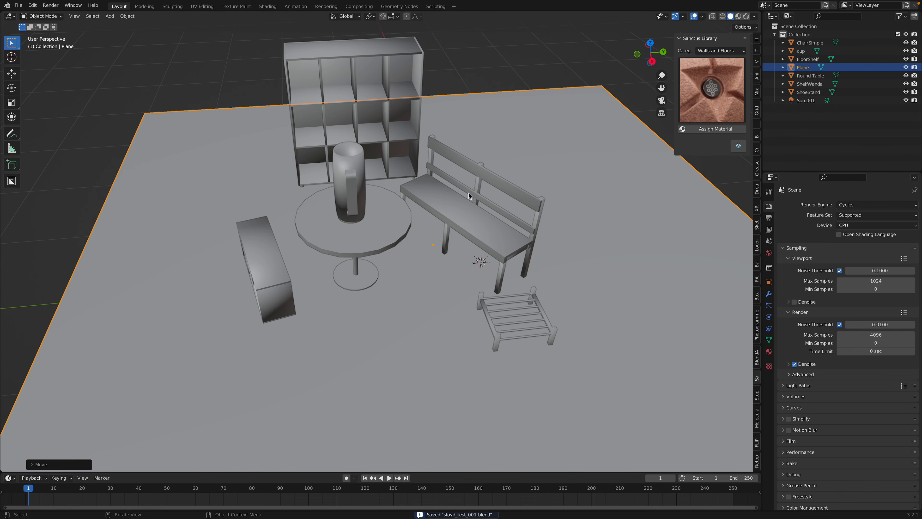
# Split the 3D viewport horizontally and turn the upper area into a Shader Editor showing the plane's granite_pink nodes
pyautogui.moveTo(652, 94); pyautogui.dragTo(634, 83, button='middle')
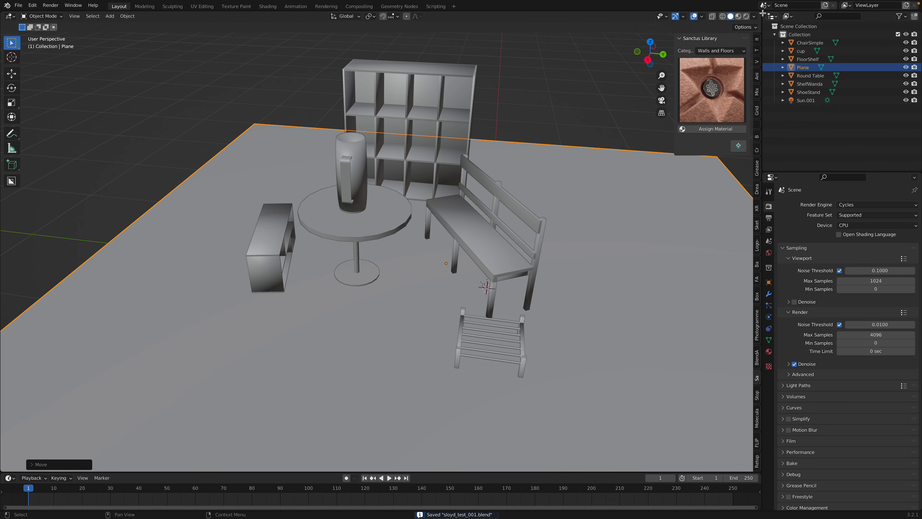
pyautogui.moveTo(759, 14); pyautogui.dragTo(740, 210)
pyautogui.click(10, 16)
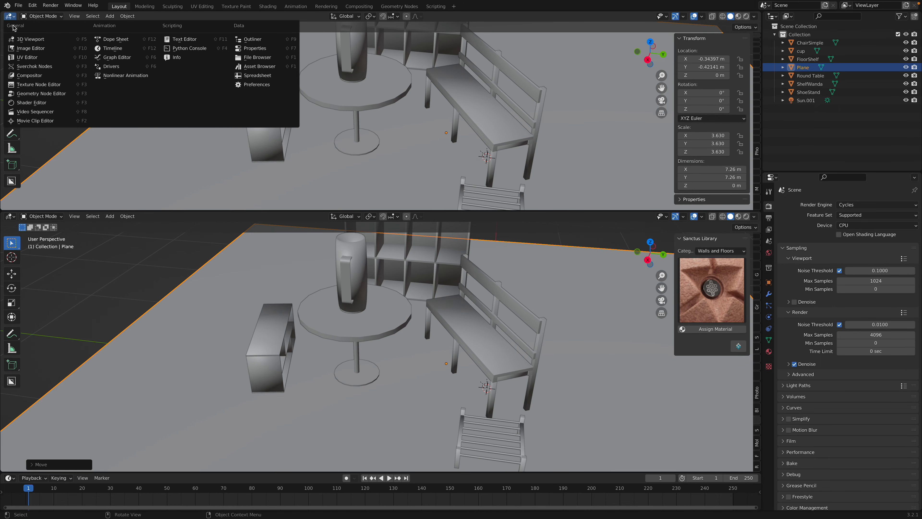
pyautogui.click(36, 94)
pyautogui.moveTo(482, 176); pyautogui.dragTo(414, 107, button='middle')
pyautogui.scroll(8, 410, 109)
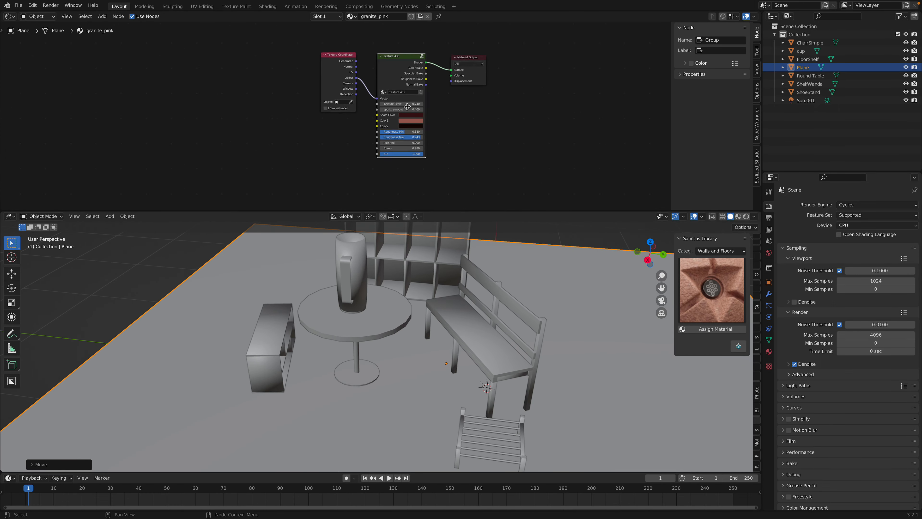
pyautogui.moveTo(429, 69); pyautogui.dragTo(401, 78, button='middle')
# Reselect the ground plane and save the scene
pyautogui.moveTo(494, 299); pyautogui.dragTo(461, 279, button='middle')
pyautogui.scroll(-1, 469, 278)
pyautogui.click(558, 264)
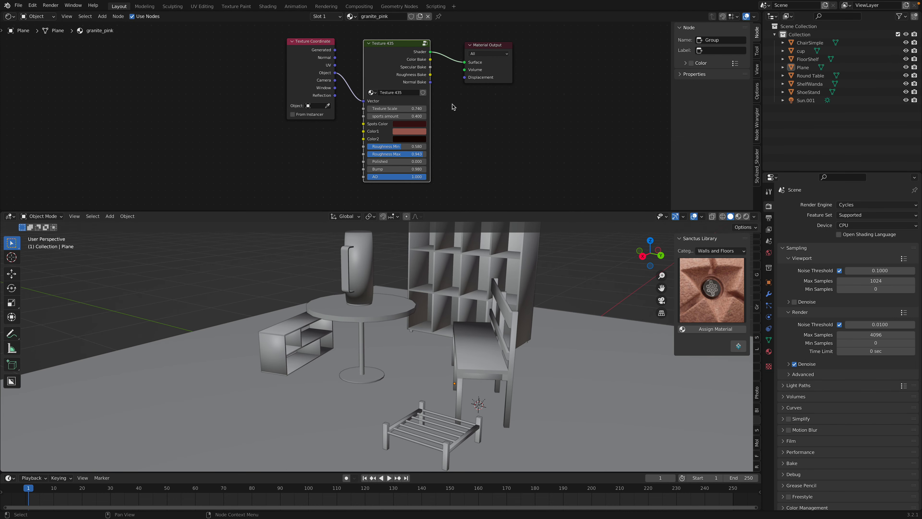
pyautogui.scroll(-1, 561, 320)
pyautogui.scroll(1, 560, 323)
pyautogui.click(560, 322)
pyautogui.hotkey('ctrl', 's')
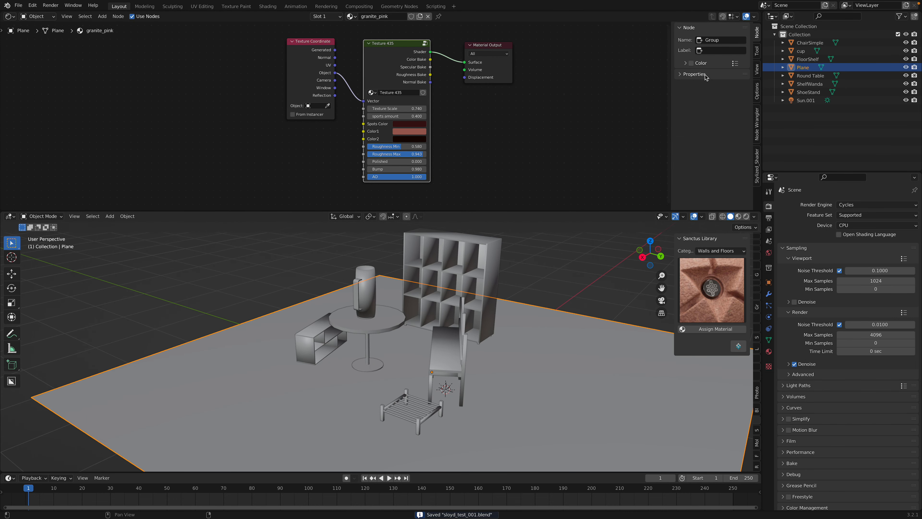
# Preview the scene in rendered shading and enlarge the 3D viewport by shrinking the Shader Editor area
pyautogui.click(747, 216)
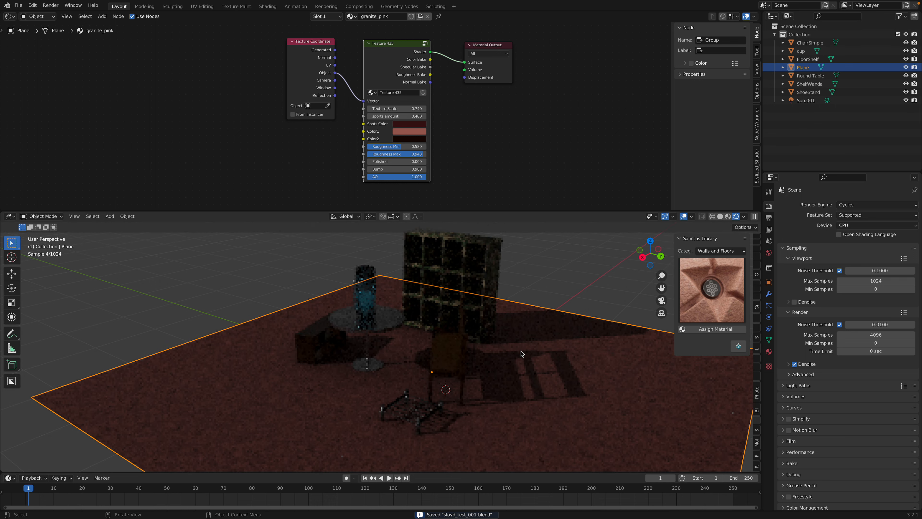
pyautogui.moveTo(405, 326); pyautogui.dragTo(431, 328, button='middle')
pyautogui.scroll(1, 431, 328)
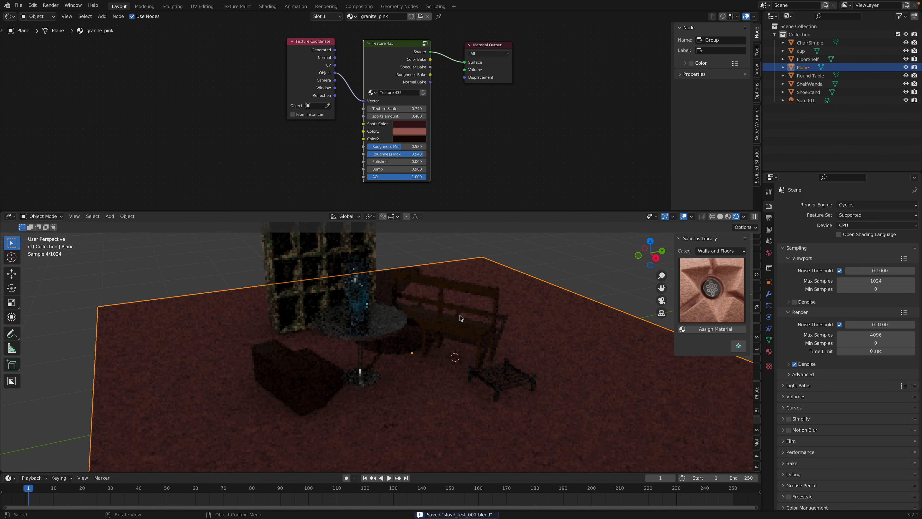
pyautogui.scroll(2, 430, 328)
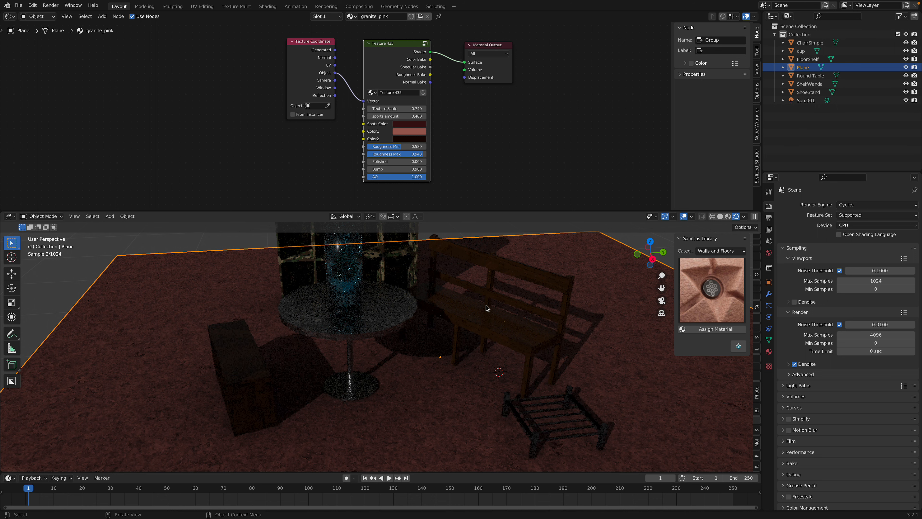
pyautogui.moveTo(524, 212); pyautogui.dragTo(530, 109)
pyautogui.moveTo(558, 184); pyautogui.dragTo(620, 174, button='middle')
pyautogui.scroll(-1, 553, 195)
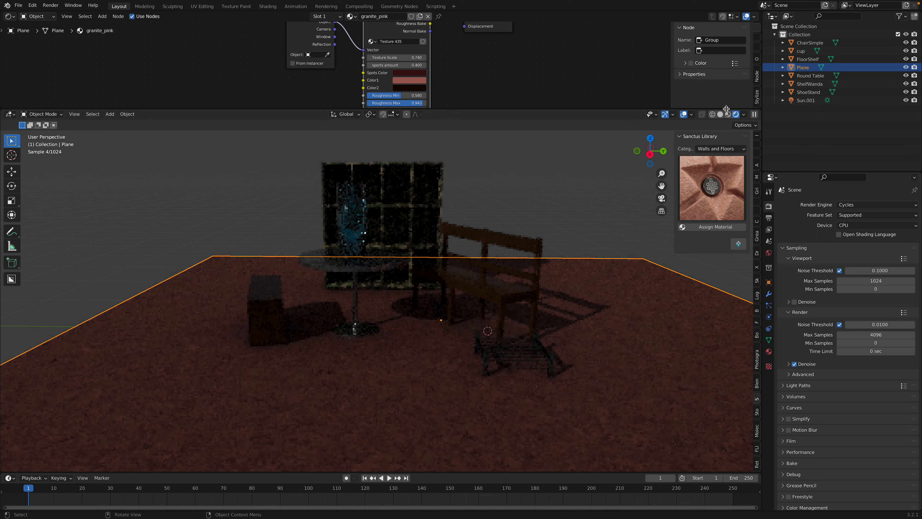
# Switch the viewport to solid shading and examine the furniture arrangement from several angles
pyautogui.click(720, 115)
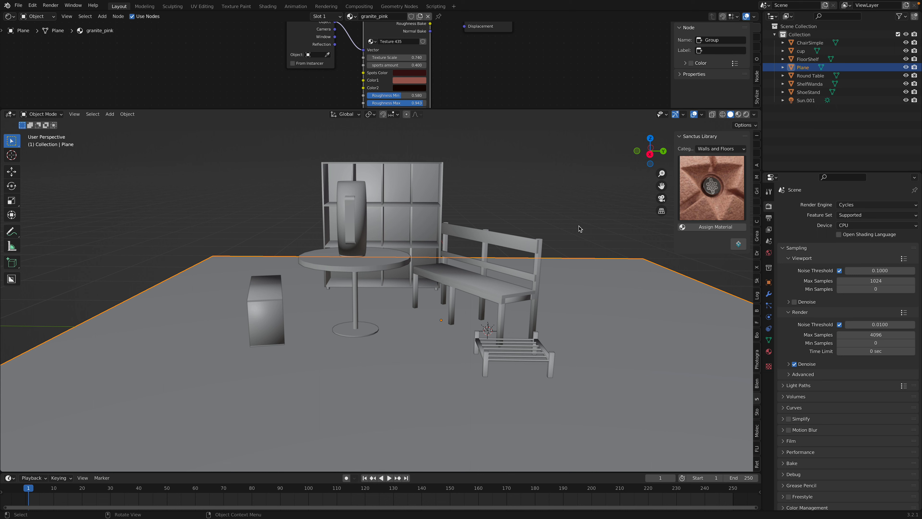
pyautogui.moveTo(465, 254); pyautogui.dragTo(557, 291, button='middle')
pyautogui.moveTo(469, 252); pyautogui.dragTo(457, 258, button='middle')
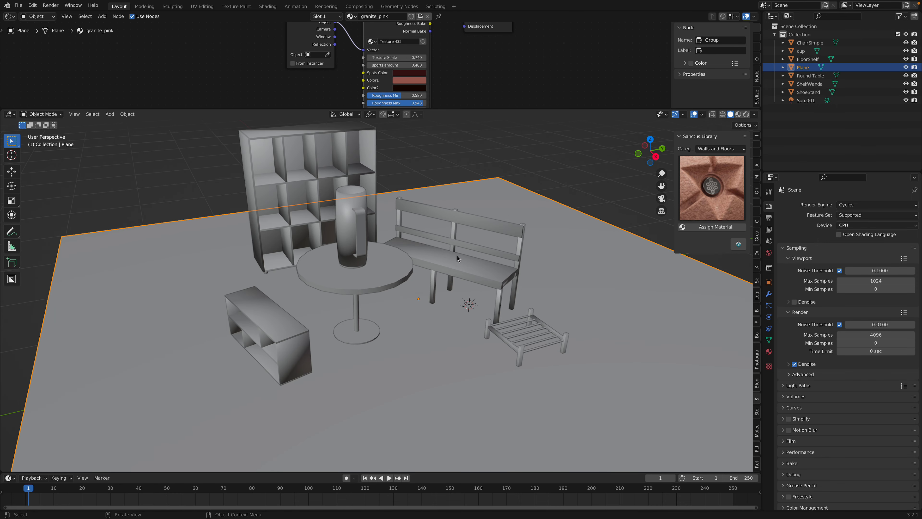
pyautogui.moveTo(526, 262); pyautogui.dragTo(440, 255, button='middle')
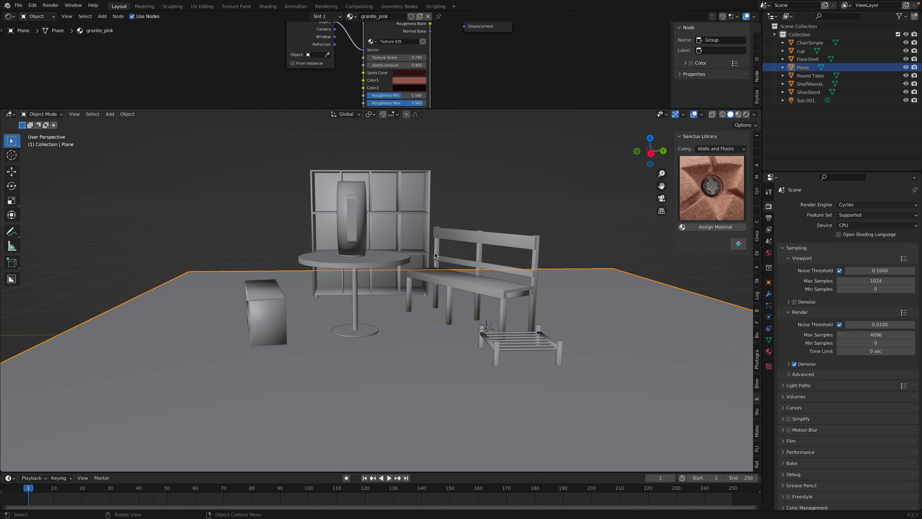
# Switch to rendered shading and set the world background color to a Sky Texture
pyautogui.click(746, 114)
pyautogui.moveTo(570, 201); pyautogui.dragTo(578, 216, button='middle')
pyautogui.click(768, 253)
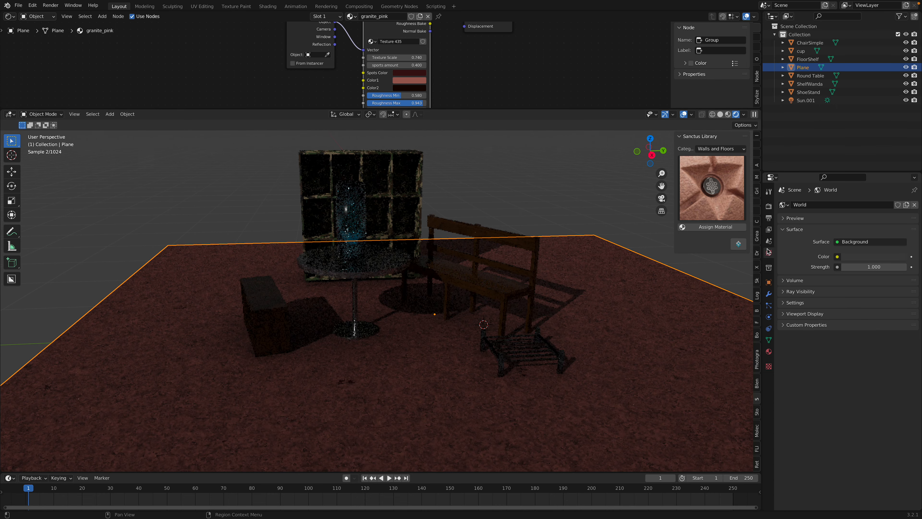
pyautogui.click(837, 257)
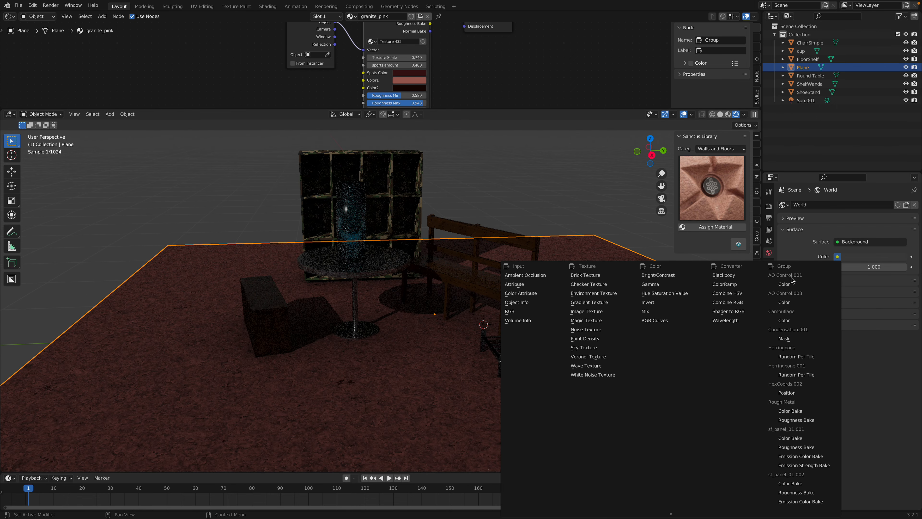
pyautogui.click(610, 346)
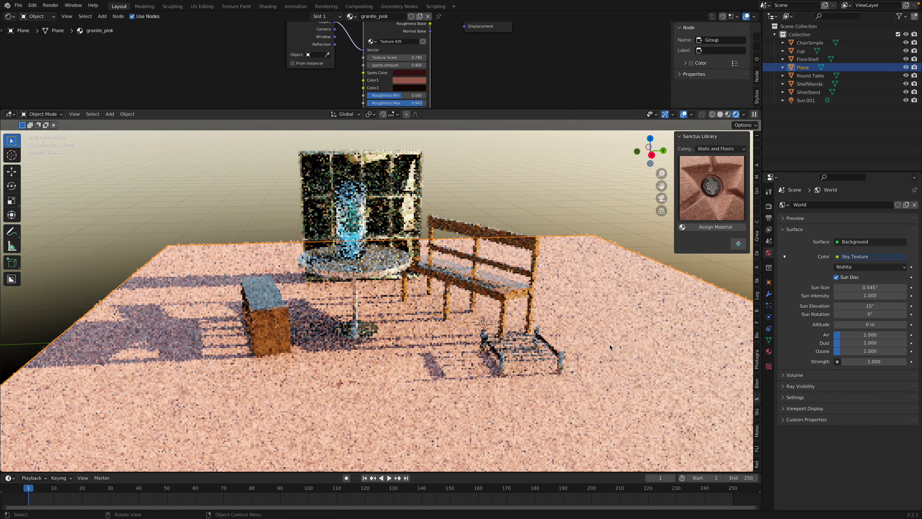
pyautogui.moveTo(613, 287); pyautogui.dragTo(594, 287, button='middle')
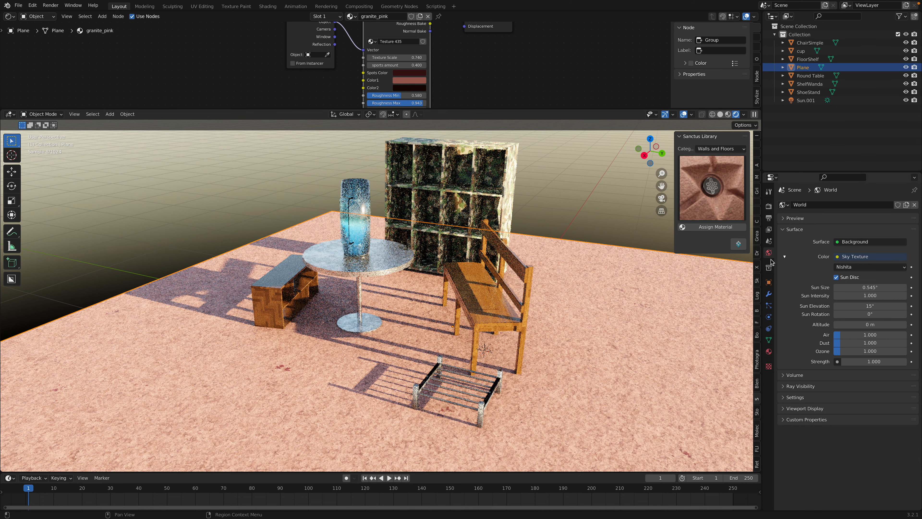
# Set the sky's sun size to 14.8° and sun elevation to 5.8°, and return the viewport to solid shading
pyautogui.moveTo(849, 286); pyautogui.dragTo(841, 305)
pyautogui.moveTo(486, 250); pyautogui.dragTo(536, 252, button='middle')
pyautogui.click(554, 190)
pyautogui.moveTo(561, 188); pyautogui.dragTo(495, 207, button='middle')
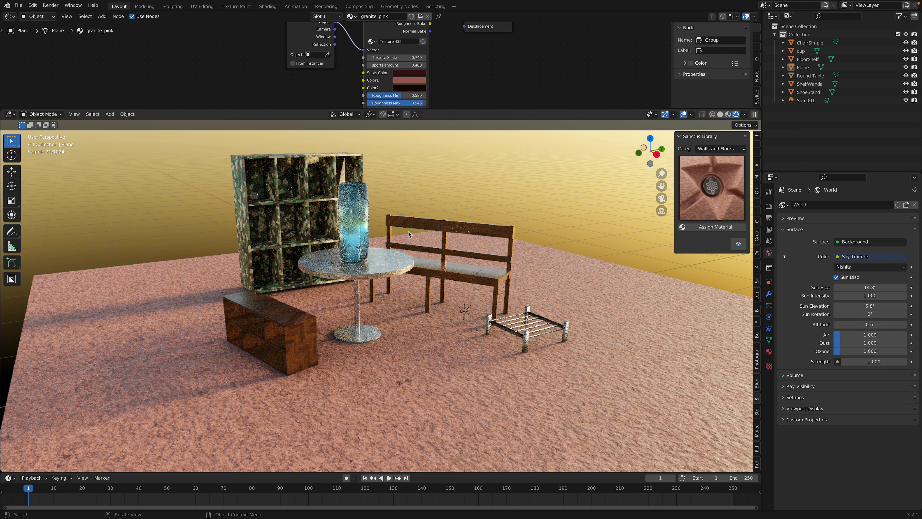
pyautogui.click(720, 114)
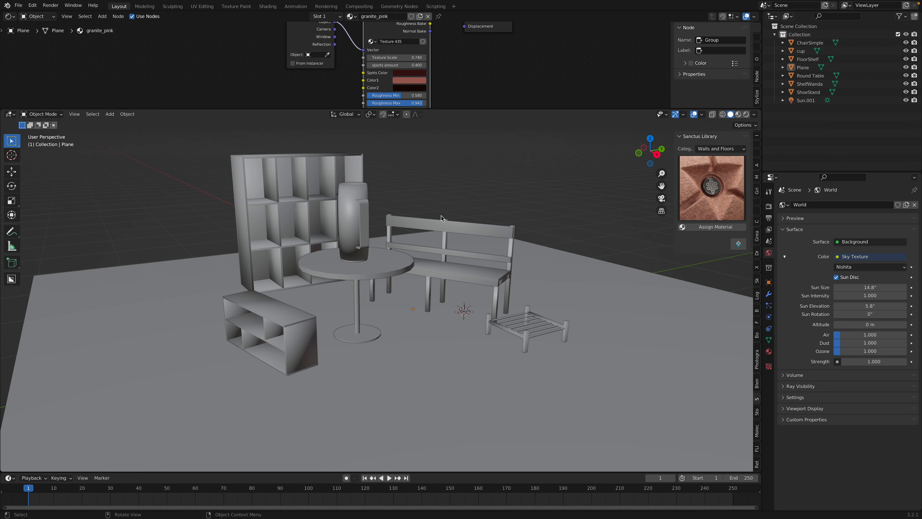
pyautogui.click(367, 228)
pyautogui.press('r')
pyautogui.press('y')
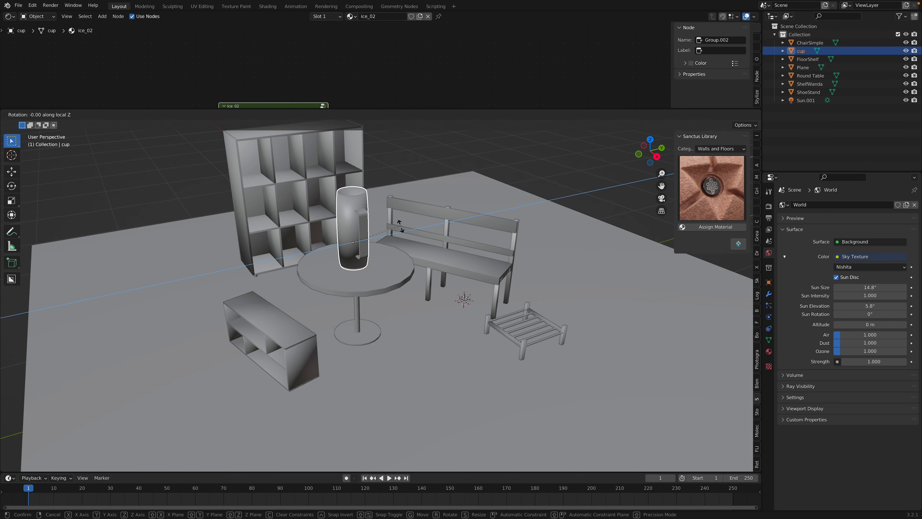
pyautogui.rightClick(373, 232)
pyautogui.press('r')
pyautogui.press('z')
pyautogui.press('z')
pyautogui.rightClick(407, 235)
pyautogui.press('r')
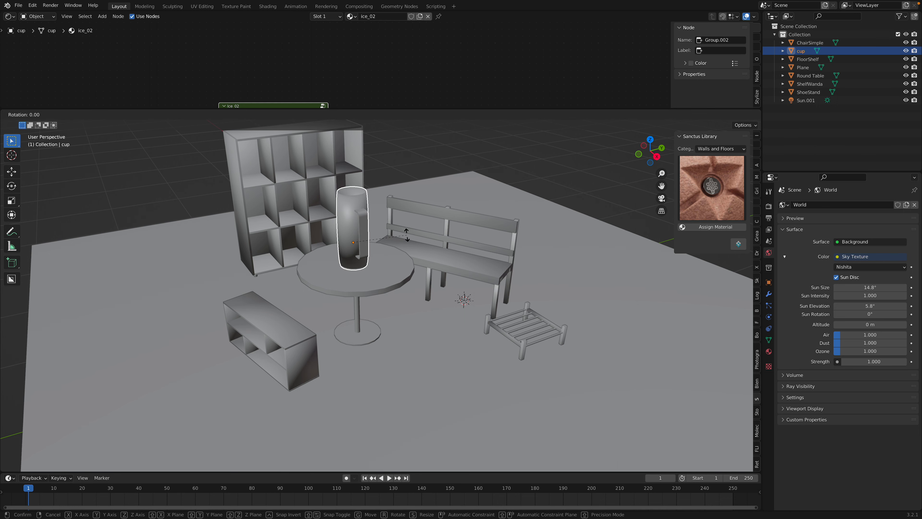
pyautogui.press('x')
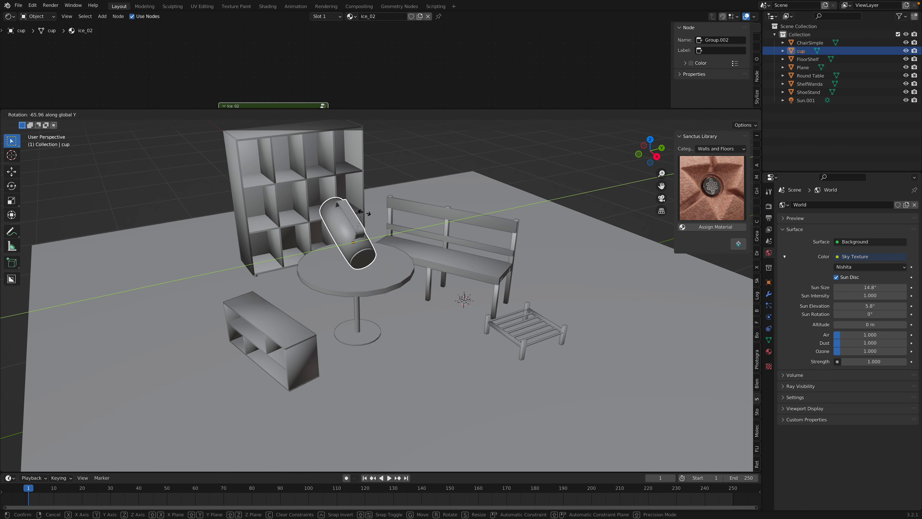
pyautogui.rightClick(412, 235)
pyautogui.moveTo(412, 235); pyautogui.dragTo(423, 237, button='middle')
# Rotate the cup on the table about 22° around the global Z axis and save the scene
pyautogui.press('r')
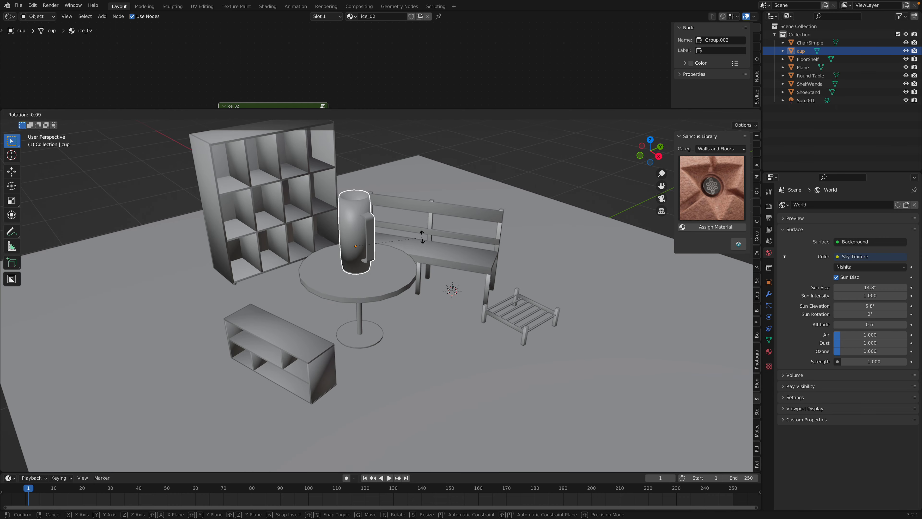
pyautogui.press('z')
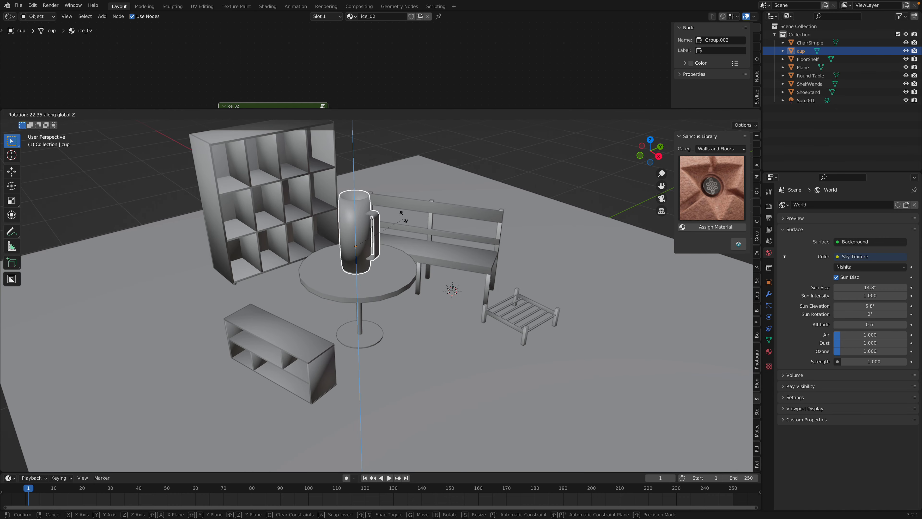
pyautogui.click(397, 217)
pyautogui.moveTo(397, 217); pyautogui.dragTo(444, 214, button='middle')
pyautogui.hotkey('ctrl', 's')
# In top view, rotate the low floor shelf and shift it along the Y axis
pyautogui.click(456, 271)
pyautogui.scroll(-2, 456, 271)
pyautogui.click(306, 313)
pyautogui.moveTo(306, 313); pyautogui.dragTo(308, 341, button='middle')
pyautogui.click(637, 153)
pyautogui.press('r')
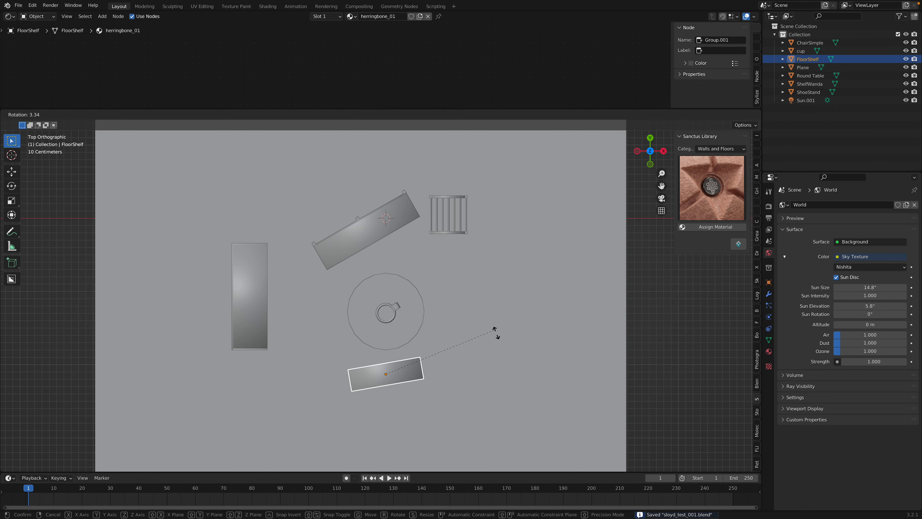
pyautogui.click(500, 348)
pyautogui.press('g')
pyautogui.press('y')
pyautogui.click(498, 357)
# Move the tall shelf closer to the round table, nudge the shoe stand slightly, and save the scene
pyautogui.click(252, 281)
pyautogui.press('g')
pyautogui.click(305, 290)
pyautogui.click(449, 205)
pyautogui.press('g')
pyautogui.click(454, 203)
pyautogui.moveTo(453, 204); pyautogui.dragTo(434, 154, button='middle')
pyautogui.click(462, 178)
pyautogui.press('super+s')
# Raise the shoe stand along the Z axis so its legs rest on the ground plane
pyautogui.moveTo(482, 218); pyautogui.dragTo(462, 200, button='middle')
pyautogui.moveTo(501, 309); pyautogui.dragTo(498, 264, button='middle')
pyautogui.click(490, 324)
pyautogui.press('g')
pyautogui.press('z')
pyautogui.click(503, 303)
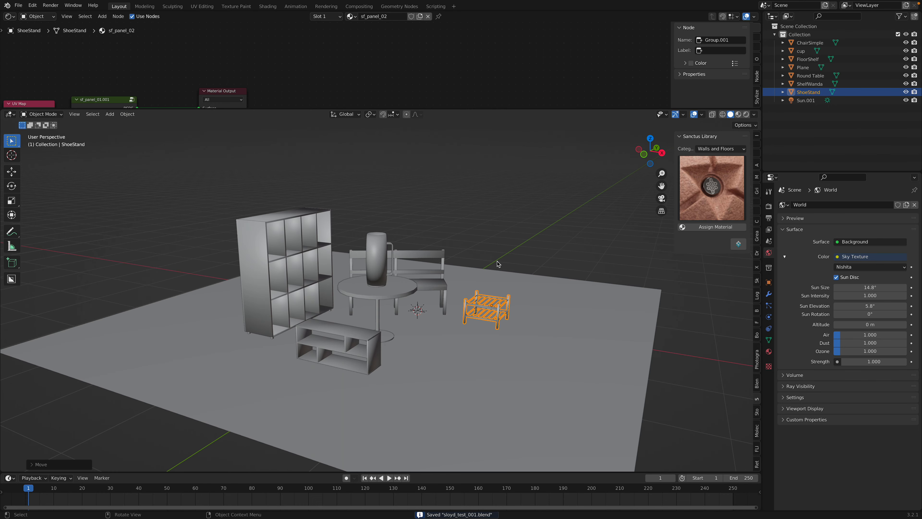
# Add a monkey head mesh to the scene, lift it above the floor and scale it down
pyautogui.hotkey('alt', 'a')
pyautogui.hotkey('shift', 'a')
pyautogui.click(532, 337)
pyautogui.moveTo(532, 337); pyautogui.dragTo(430, 290, button='middle')
pyautogui.press('g')
pyautogui.click(467, 184)
pyautogui.press('s')
pyautogui.click(462, 233)
# Move the monkey head over the low floor shelf and turn it with a free trackball rotation
pyautogui.press('g')
pyautogui.press('x')
pyautogui.click(474, 279)
pyautogui.press('g')
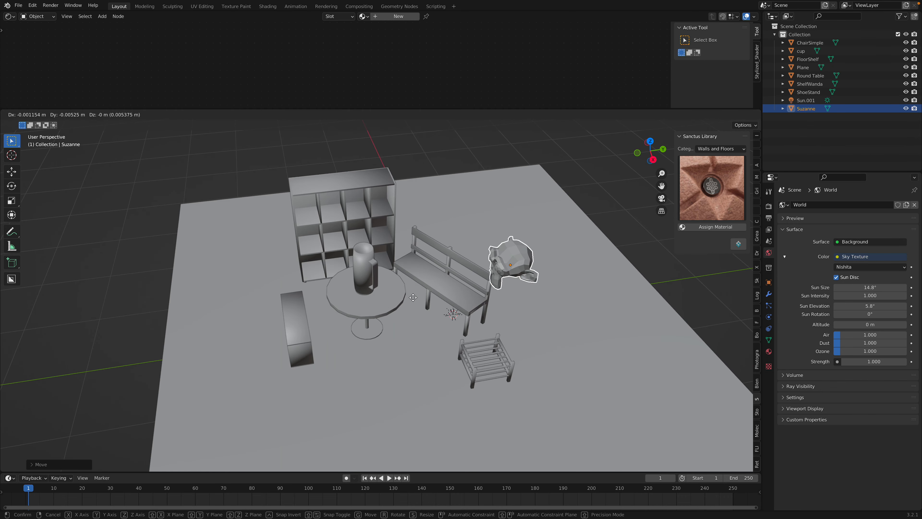
pyautogui.click(222, 321)
pyautogui.press('r')
pyautogui.press('r')
pyautogui.click(361, 323)
# Refine the monkey head's tilt in right view with a trackball rotation and a view-axis rotation
pyautogui.moveTo(361, 324); pyautogui.dragTo(364, 314, button='middle')
pyautogui.click(652, 160)
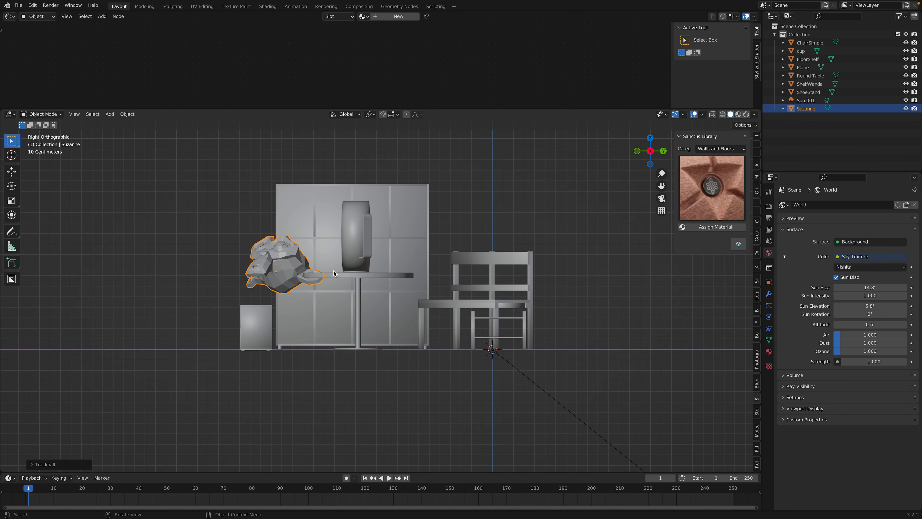
pyautogui.press('r')
pyautogui.press('r')
pyautogui.click(343, 276)
pyautogui.press('r')
pyautogui.click(348, 273)
# Scale the monkey head down further and position it on top of the low floor shelf
pyautogui.press('g')
pyautogui.click(339, 277)
pyautogui.press('s')
pyautogui.click(286, 278)
pyautogui.press('g')
pyautogui.click(300, 283)
pyautogui.moveTo(300, 283); pyautogui.dragTo(376, 283, button='middle')
pyautogui.scroll(5, 342, 273)
# Save the scene and add a level 2 subdivision surface to the monkey head
pyautogui.rightClick(342, 273)
pyautogui.press('Escape')
pyautogui.hotkey('ctrl', 's')
pyautogui.hotkey('ctrl', 's')
pyautogui.hotkey('ctrl', '2')
# Assign the Iridescent material from the Others category of the Sanctus Library to the monkey head and save the scene
pyautogui.click(700, 213)
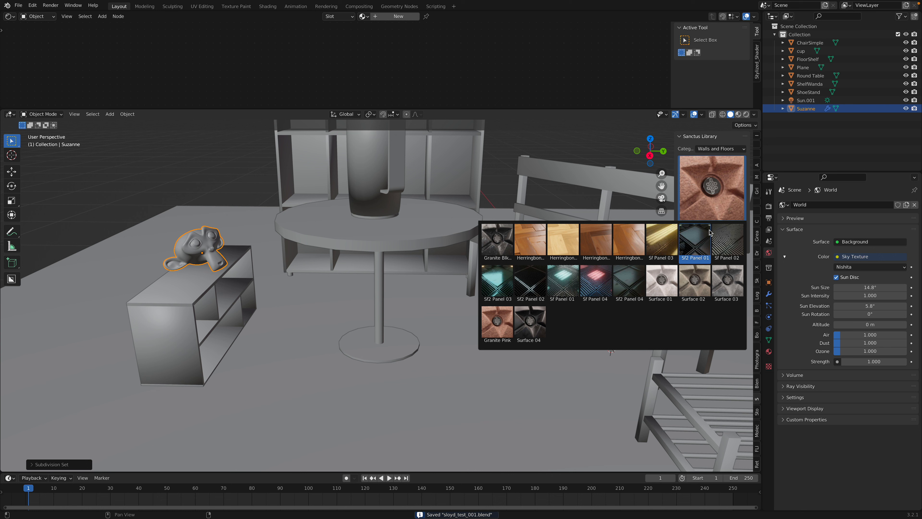
pyautogui.click(716, 149)
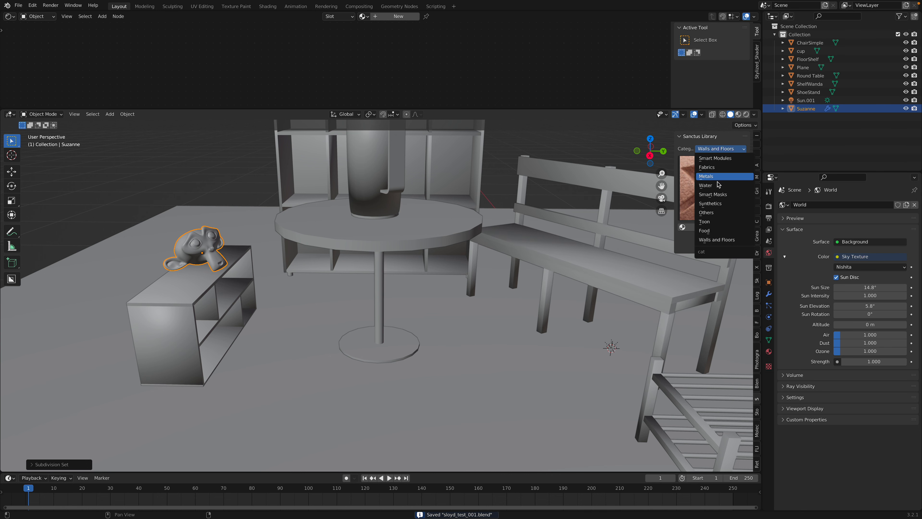
pyautogui.click(730, 222)
pyautogui.click(731, 201)
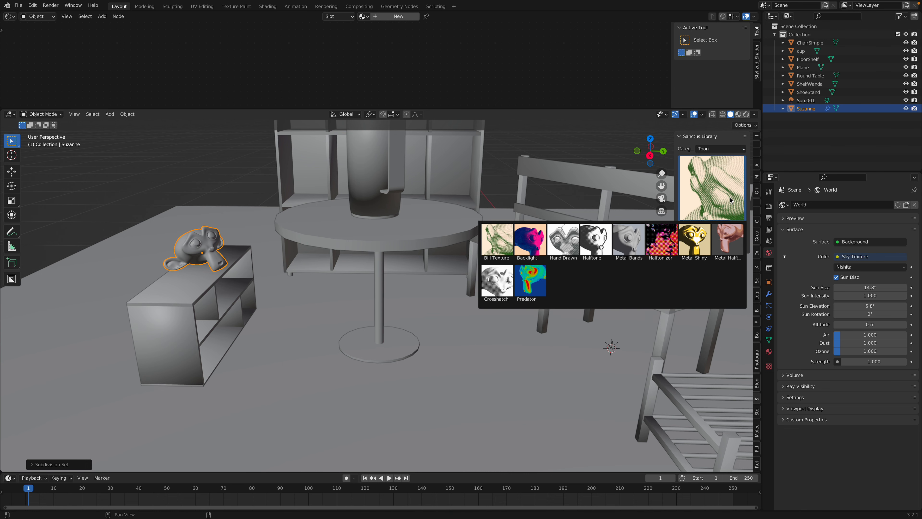
pyautogui.click(722, 149)
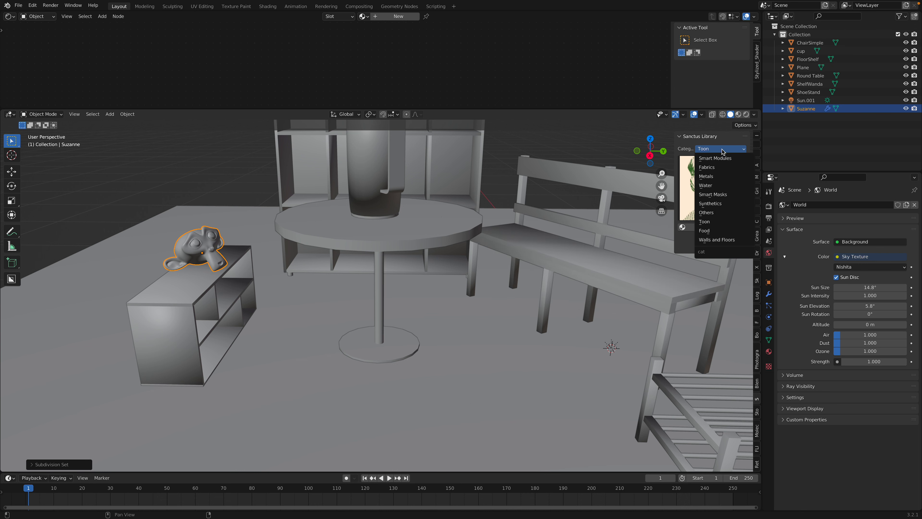
pyautogui.click(722, 212)
pyautogui.click(724, 186)
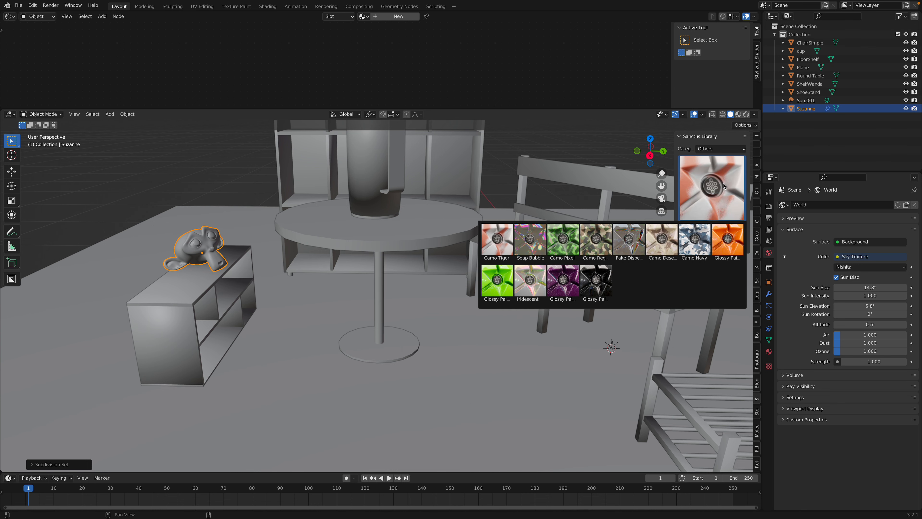
pyautogui.click(530, 279)
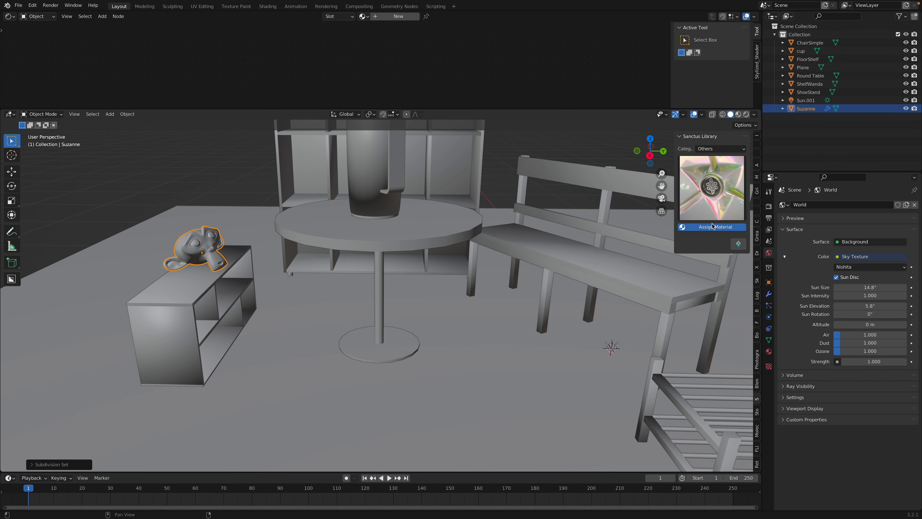
pyautogui.hotkey('ctrl', 's')
# Preview the whole scene with rendered viewport shading and return to solid shading
pyautogui.scroll(-8, 426, 186)
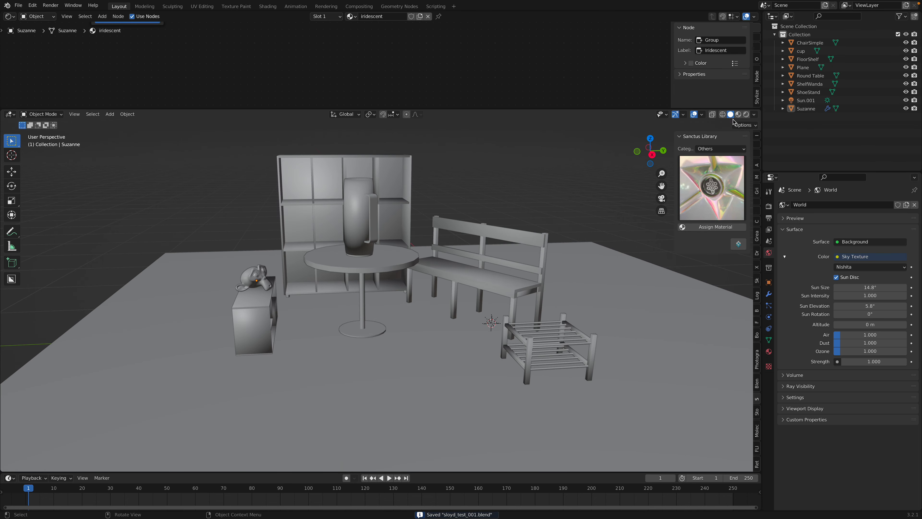
pyautogui.click(735, 114)
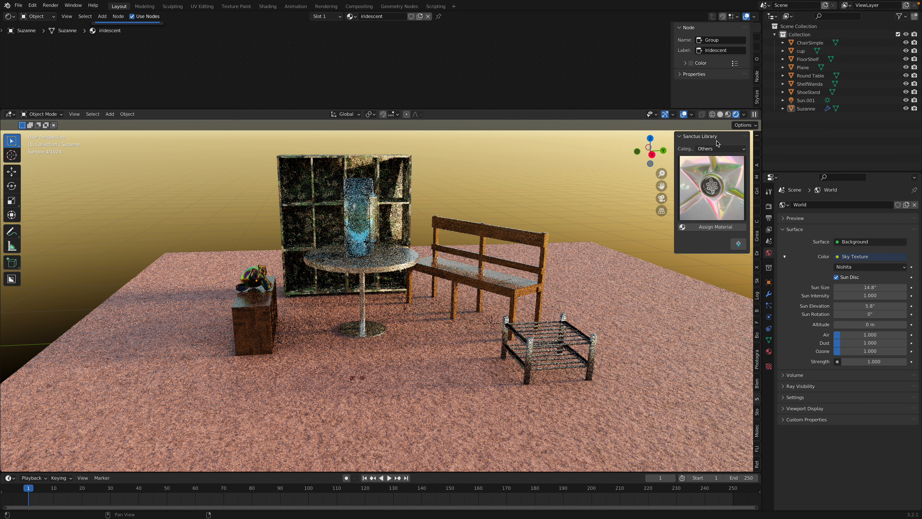
pyautogui.click(720, 114)
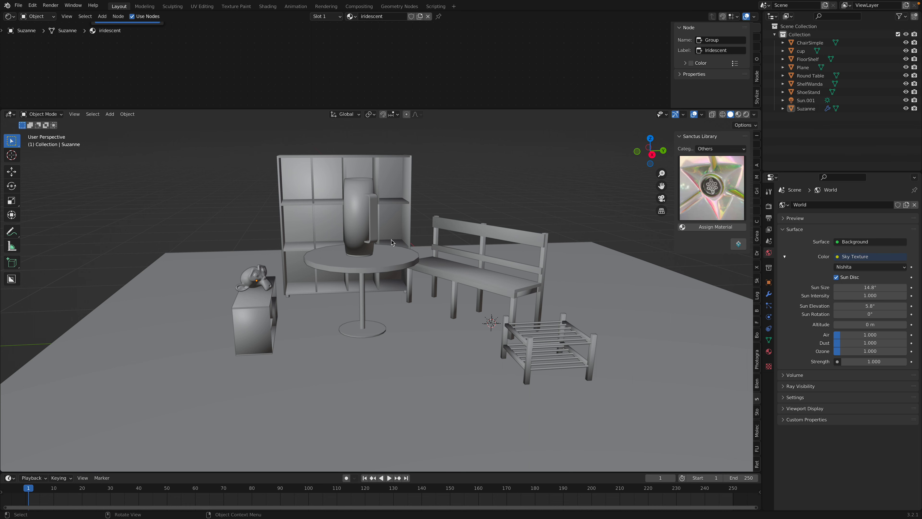
# Switch to the browser, close the Sloyd editor tab, and return to Blender
pyautogui.hotkey('ctrl', 'Left')
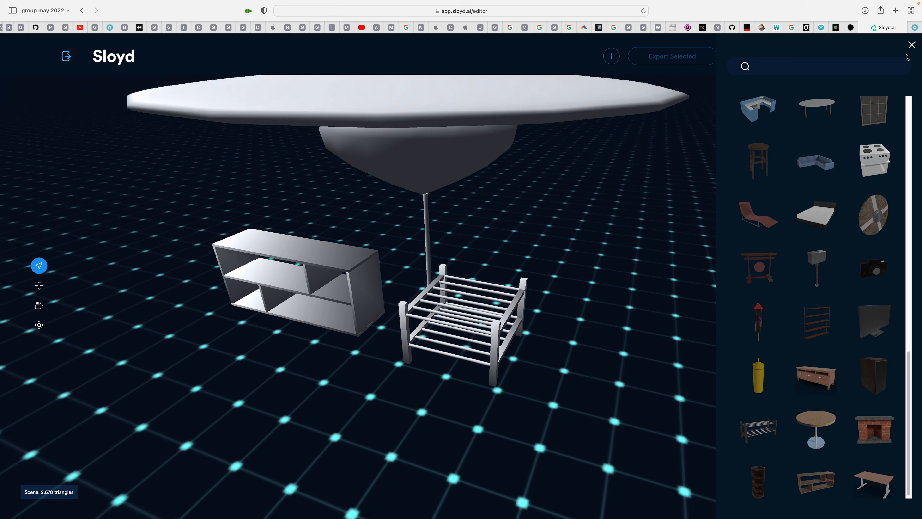
pyautogui.press('super+w')
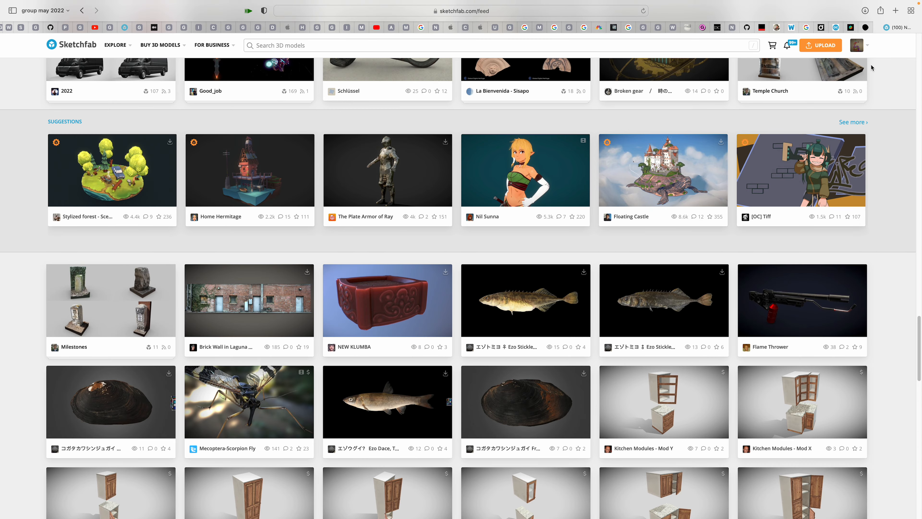
pyautogui.hotkey('ctrl', 'Right')
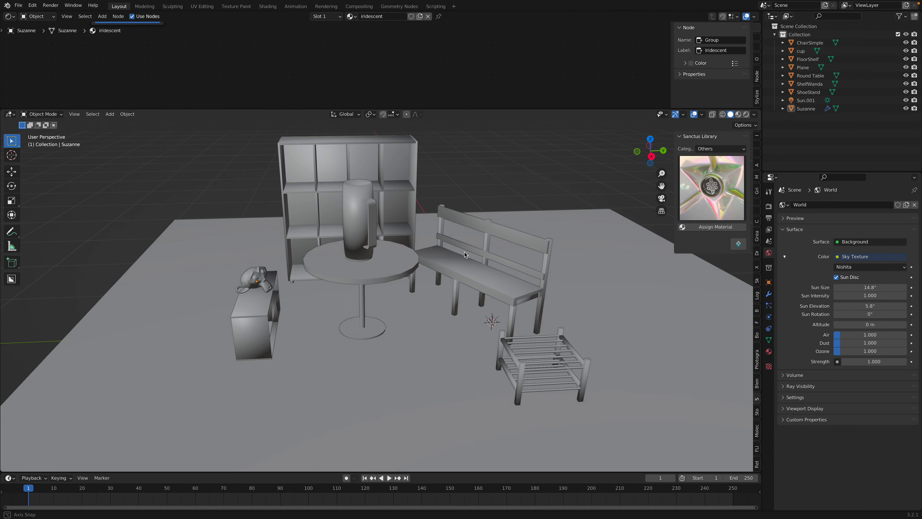
pyautogui.moveTo(464, 252); pyautogui.dragTo(479, 197, button='middle')
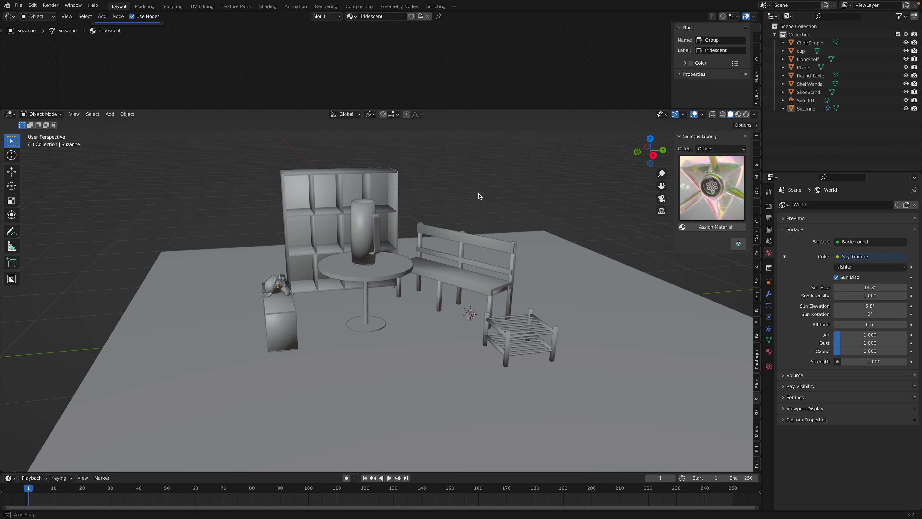
pyautogui.scroll(-5, 384, 72)
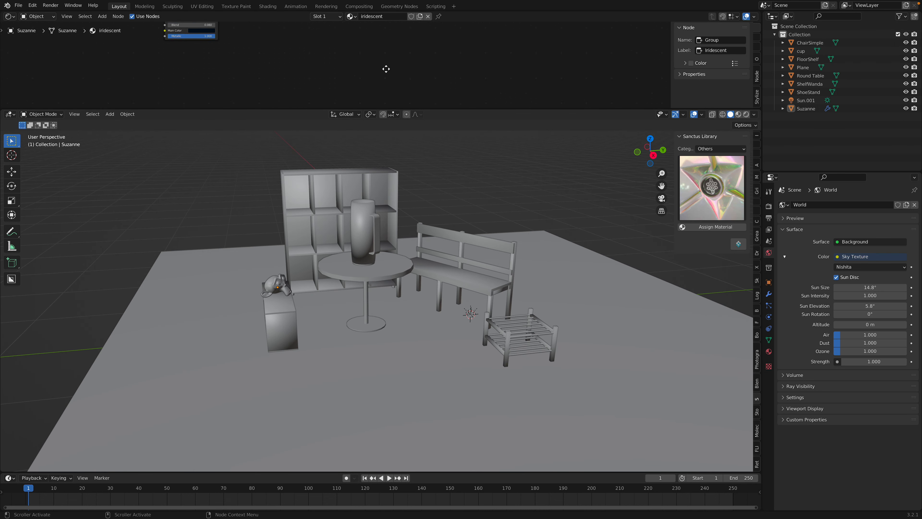
pyautogui.moveTo(422, 156); pyautogui.dragTo(371, 207, button='middle')
pyautogui.click(356, 183)
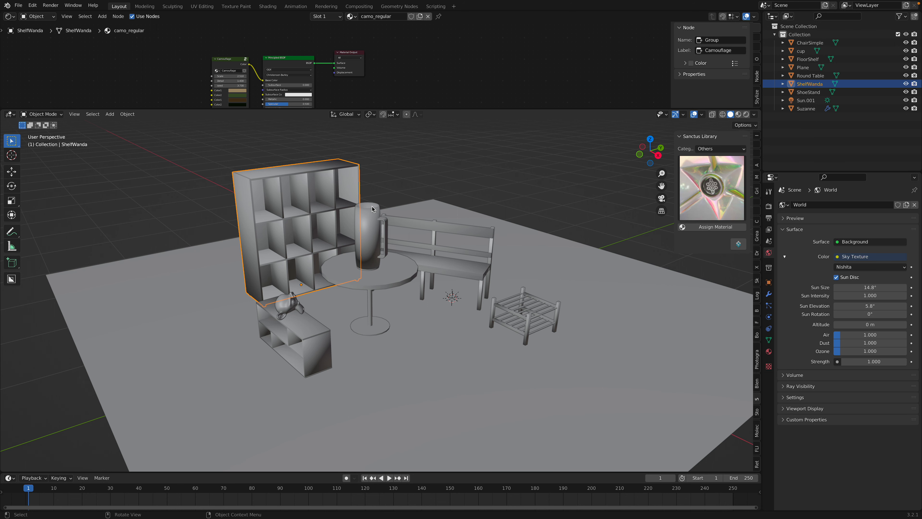
pyautogui.moveTo(383, 211); pyautogui.dragTo(376, 240, button='middle')
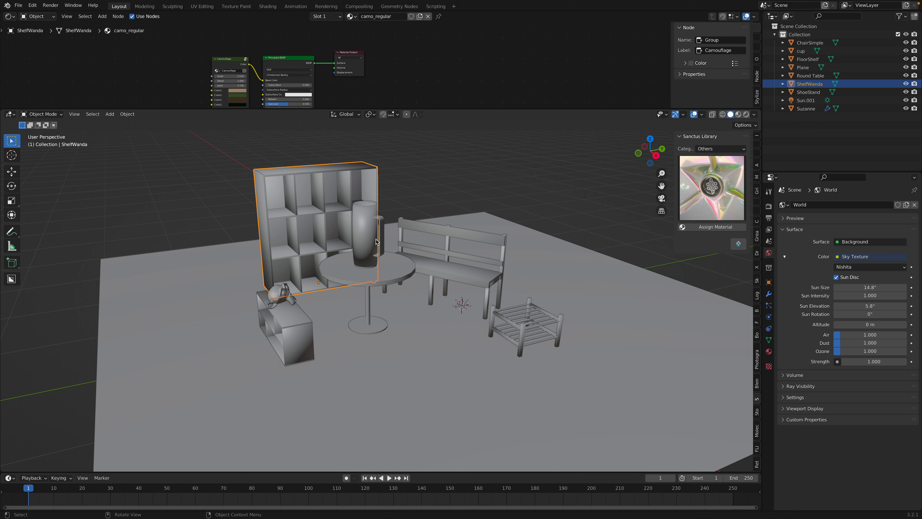
# Scale up the cup in front view, raise it to sit on the round table, and save the scene
pyautogui.moveTo(413, 294); pyautogui.dragTo(461, 265, button='middle')
pyautogui.click(377, 226)
pyautogui.moveTo(377, 226); pyautogui.dragTo(478, 244, button='middle')
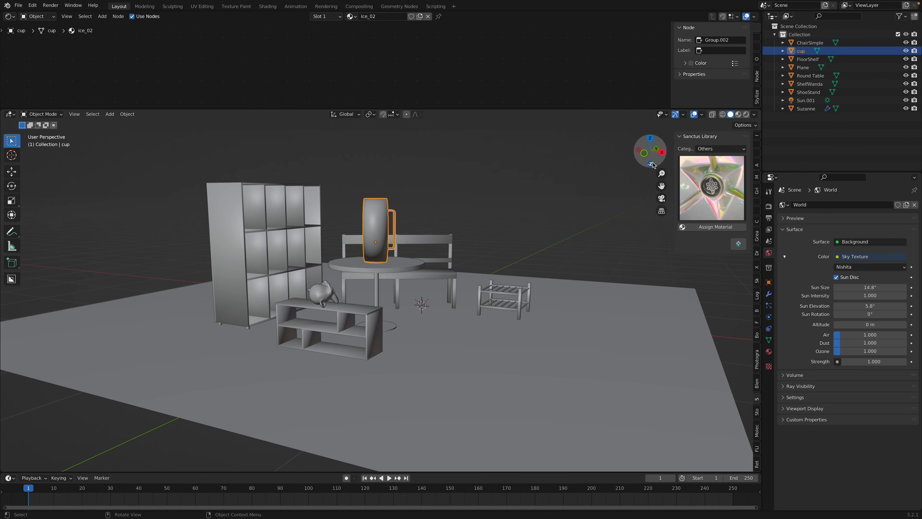
pyautogui.click(645, 153)
pyautogui.press('s')
pyautogui.click(525, 264)
pyautogui.press('g')
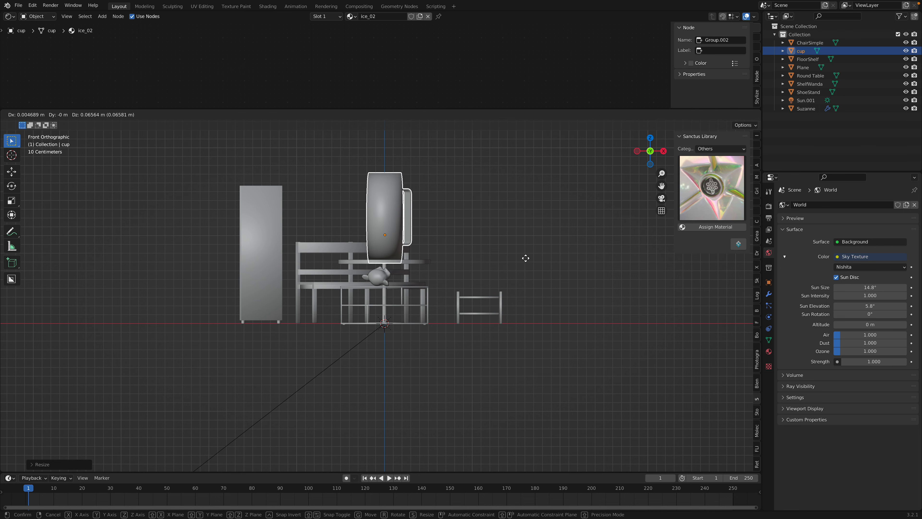
pyautogui.click(526, 258)
pyautogui.moveTo(525, 257); pyautogui.dragTo(450, 296, button='middle')
pyautogui.hotkey('ctrl', 's')
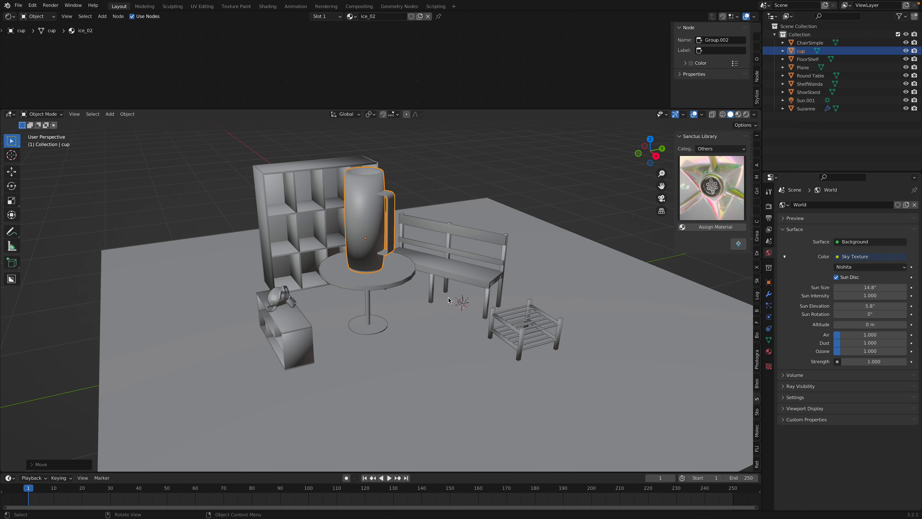
# Examine the arrangement of the furniture from above and from several angles
pyautogui.moveTo(459, 295); pyautogui.dragTo(432, 316, button='middle')
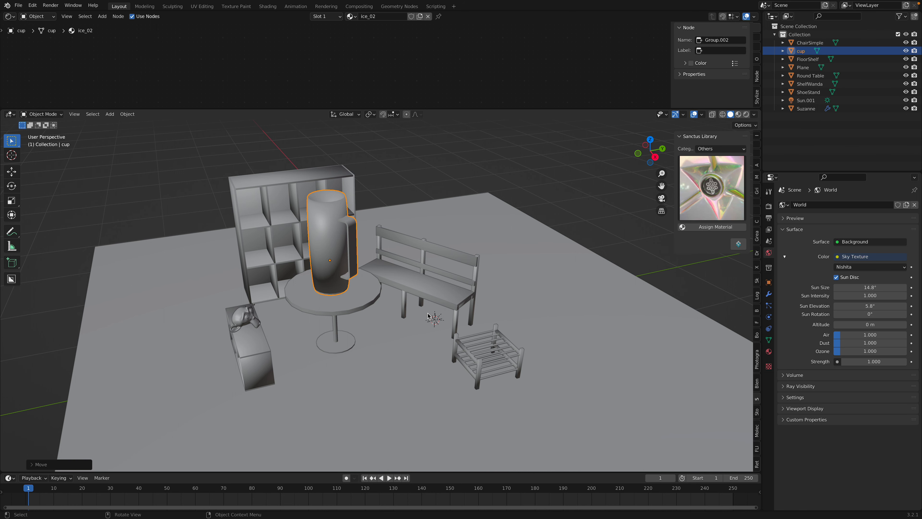
pyautogui.moveTo(428, 313); pyautogui.dragTo(429, 312, button='middle')
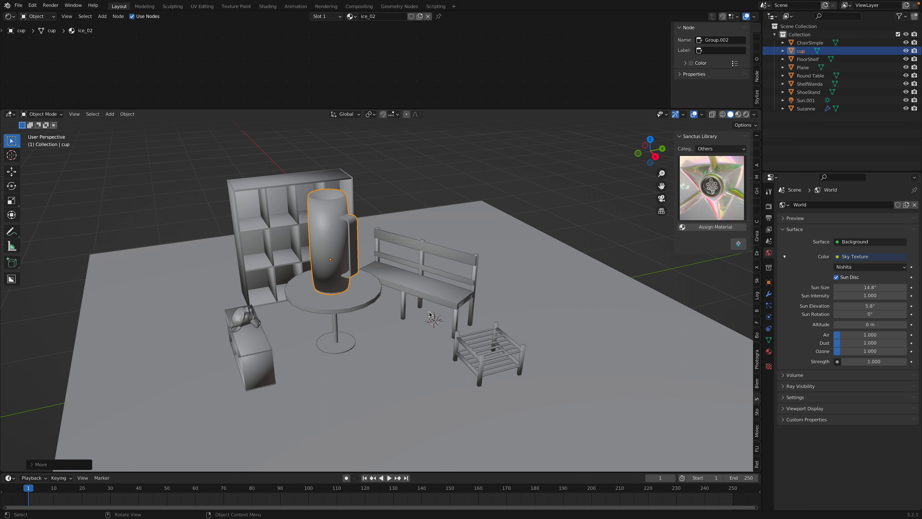
pyautogui.moveTo(366, 343); pyautogui.dragTo(396, 341, button='middle')
pyautogui.click(383, 290)
pyautogui.moveTo(383, 290); pyautogui.dragTo(473, 294, button='middle')
pyautogui.click(405, 290)
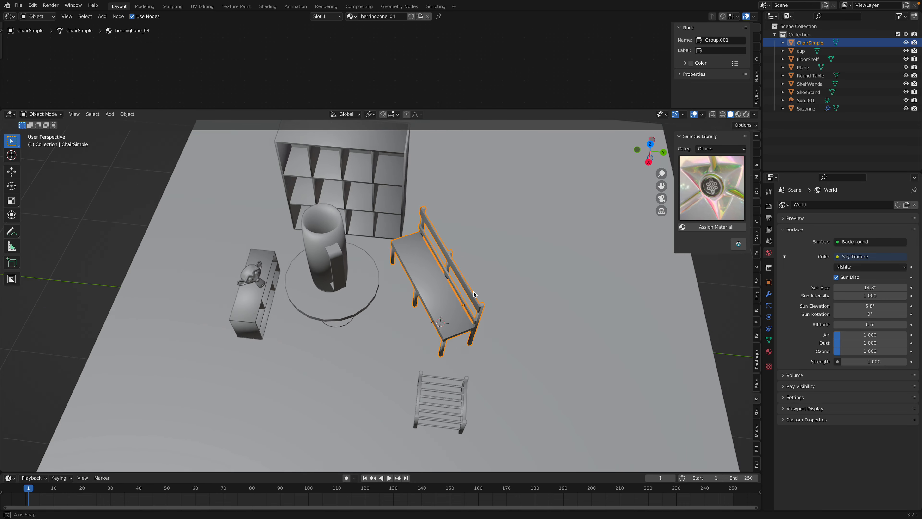
pyautogui.scroll(-3, 474, 294)
pyautogui.moveTo(399, 241); pyautogui.dragTo(380, 232, button='middle')
# Deselect all objects and save the scene
pyautogui.hotkey('alt', 'a')
pyautogui.scroll(3, 432, 246)
pyautogui.hotkey('ctrl', 's')
pyautogui.moveTo(415, 258); pyautogui.dragTo(396, 238, button='middle')
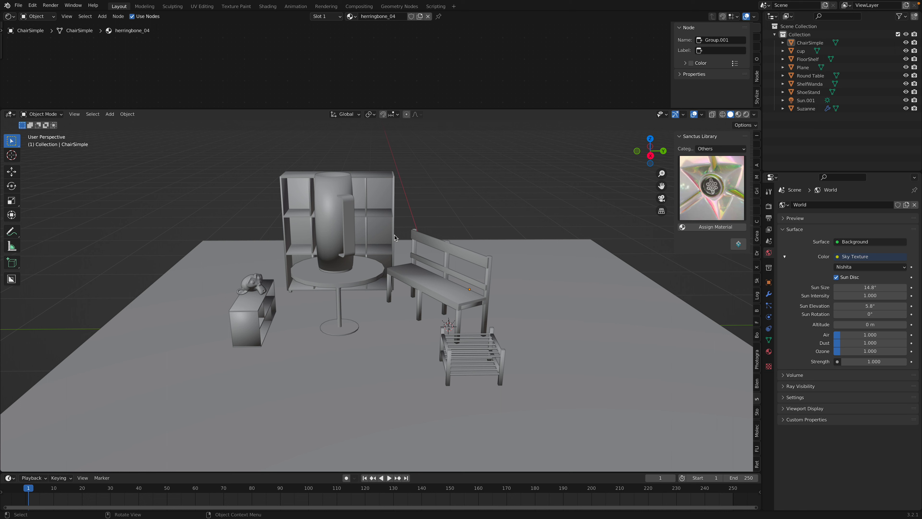
pyautogui.moveTo(427, 276); pyautogui.dragTo(387, 271, button='middle')
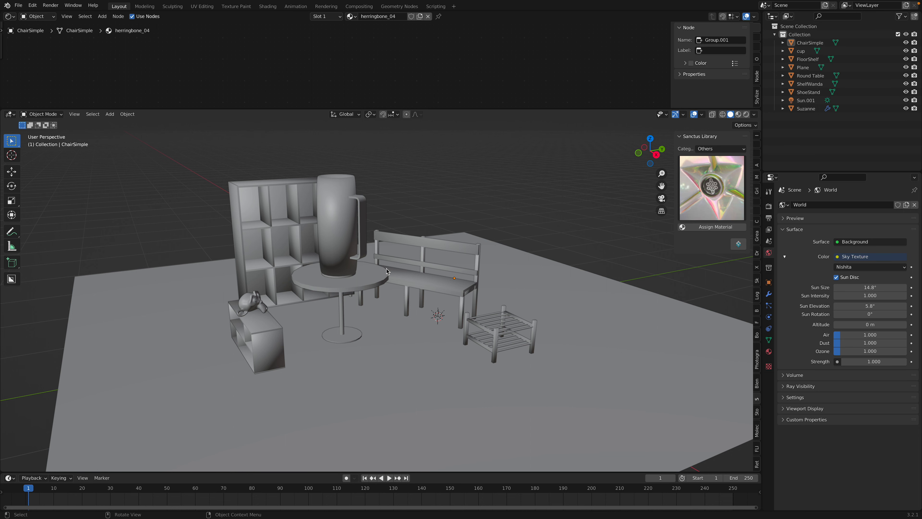
pyautogui.moveTo(417, 270); pyautogui.dragTo(392, 288, button='middle')
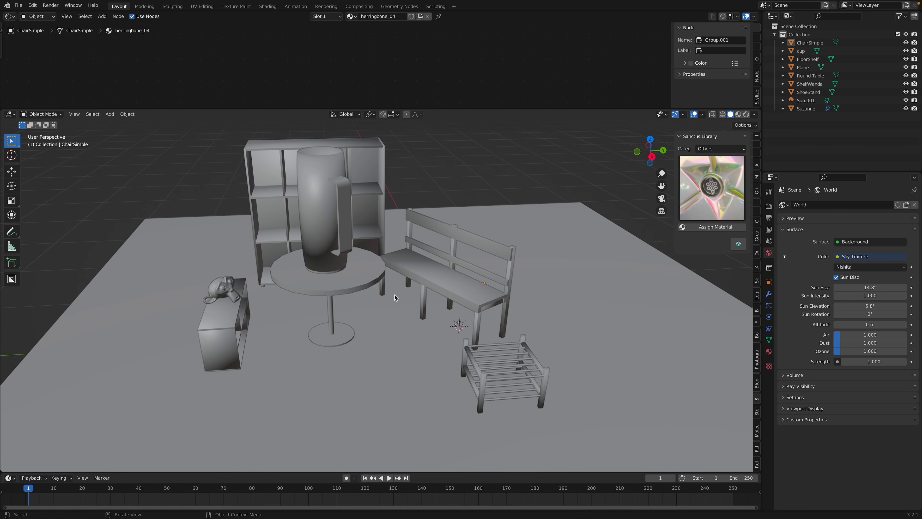
pyautogui.moveTo(397, 295); pyautogui.dragTo(413, 288, button='middle')
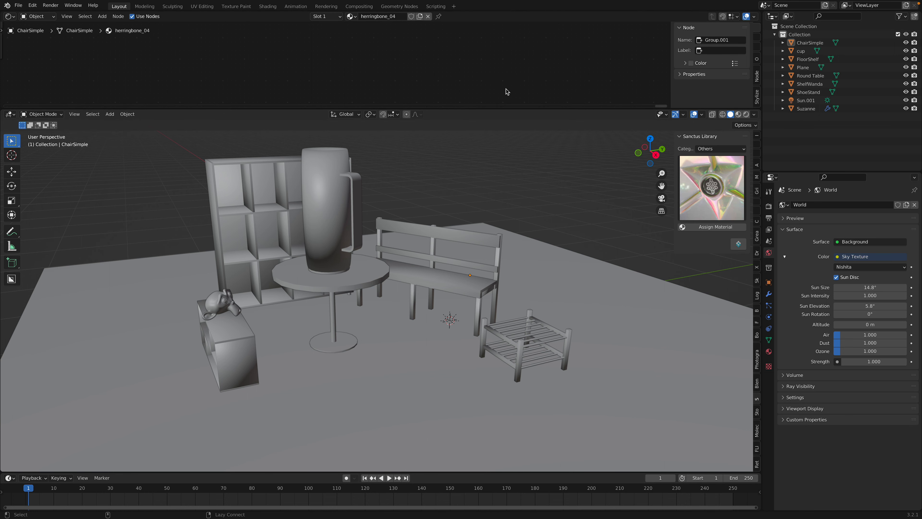
# Switch to the browser and look through the 3D models and collections in the Sketchfab newsfeed
pyautogui.hotkey('ctrl', 'Left')
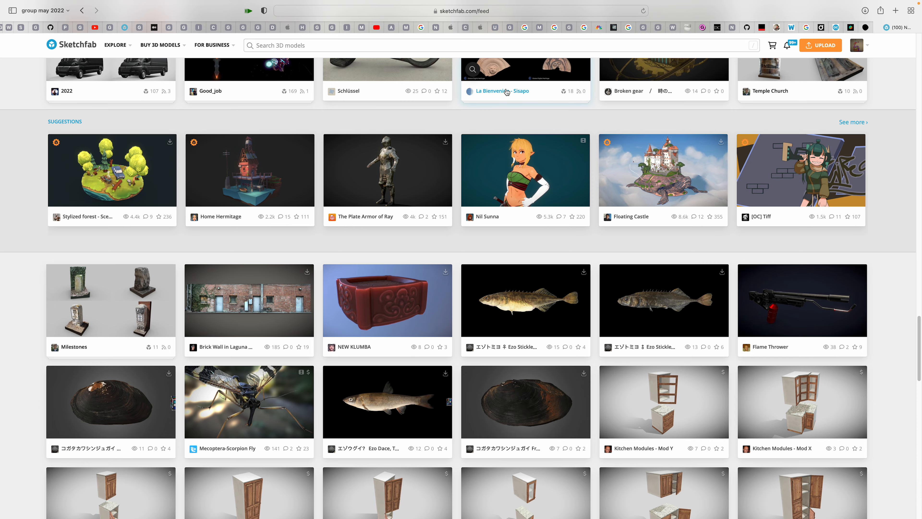
pyautogui.scroll(5, 701, 229)
pyautogui.scroll(15, 704, 231)
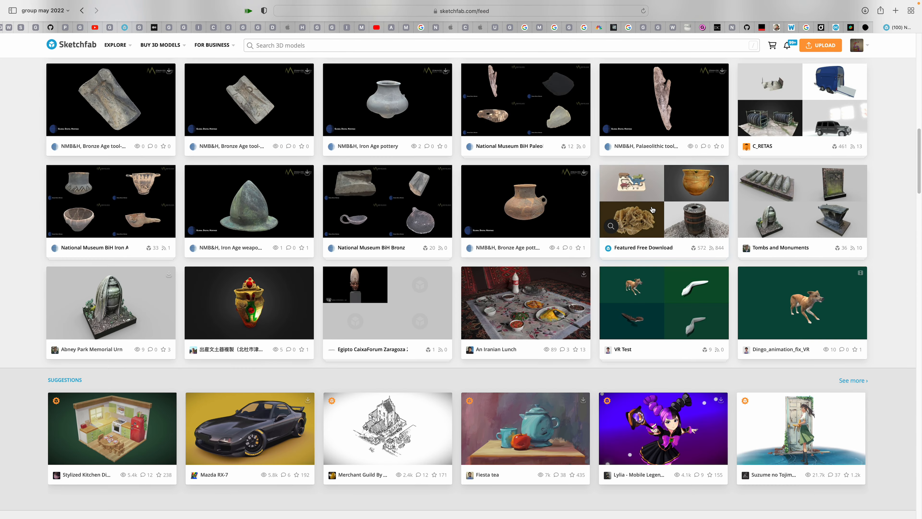
pyautogui.scroll(11, 652, 209)
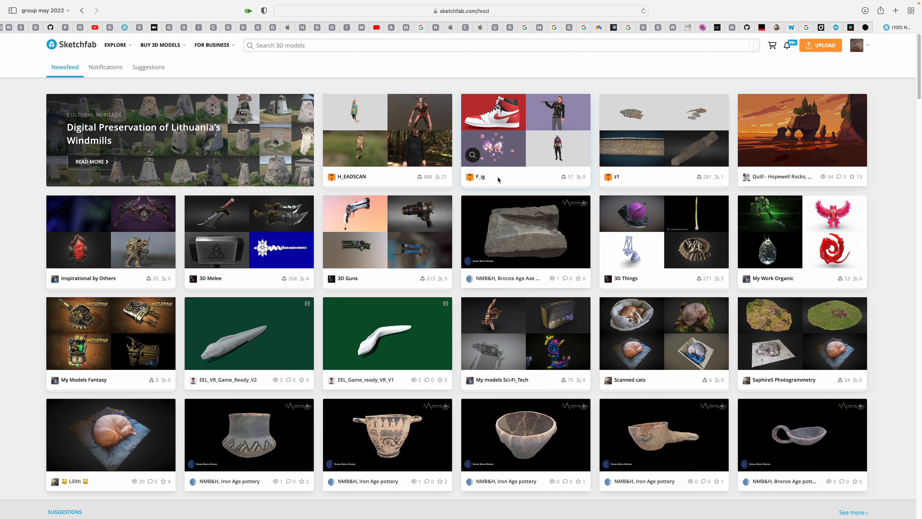
pyautogui.scroll(-20, 498, 176)
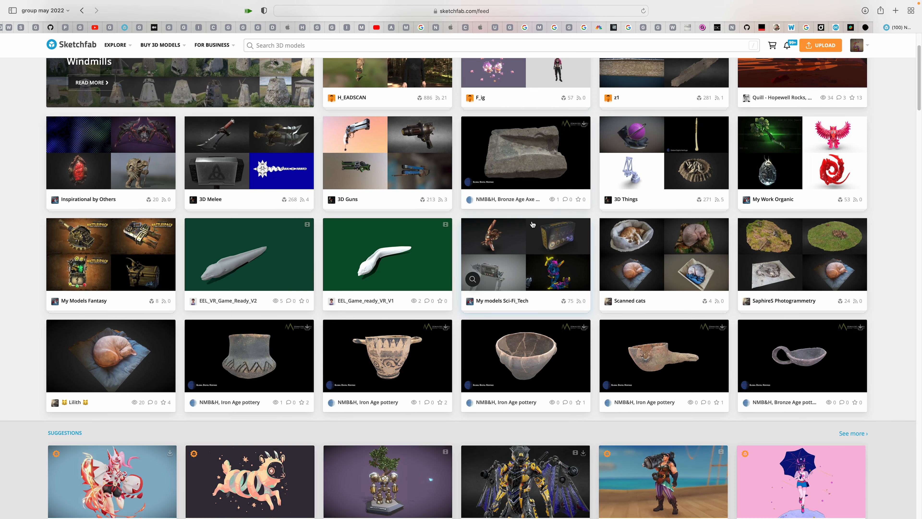
pyautogui.scroll(-20, 525, 276)
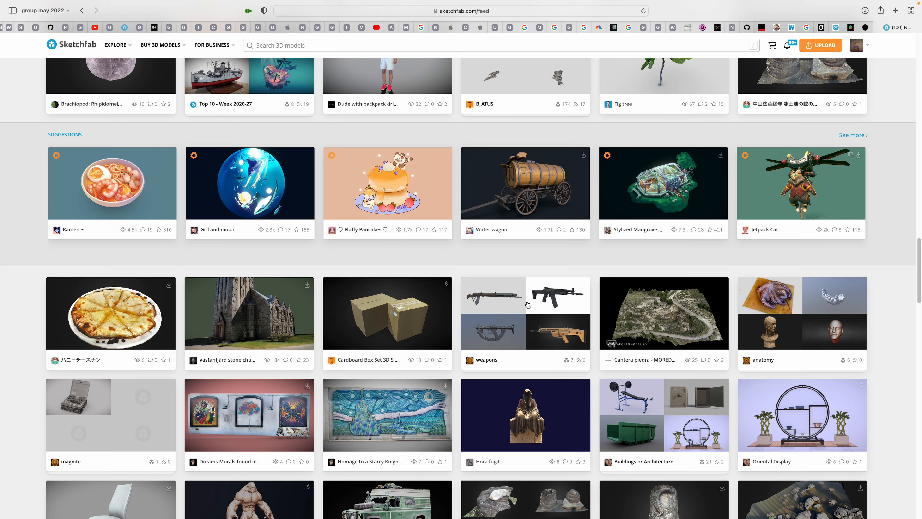
pyautogui.scroll(-5, 554, 280)
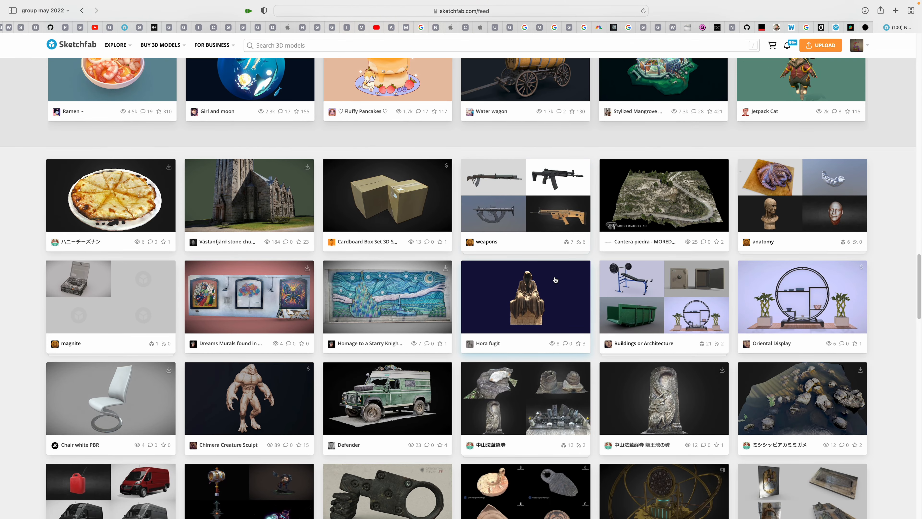
pyautogui.scroll(-15, 553, 282)
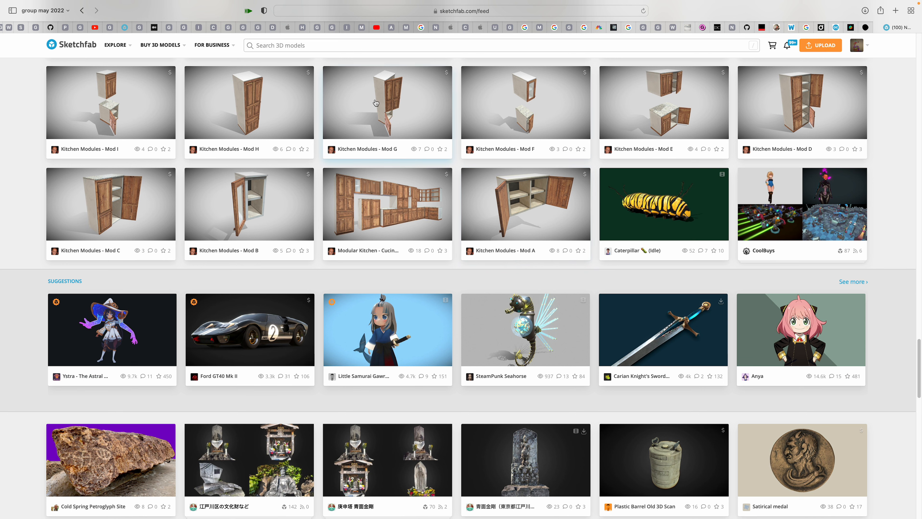
pyautogui.scroll(-20, 552, 158)
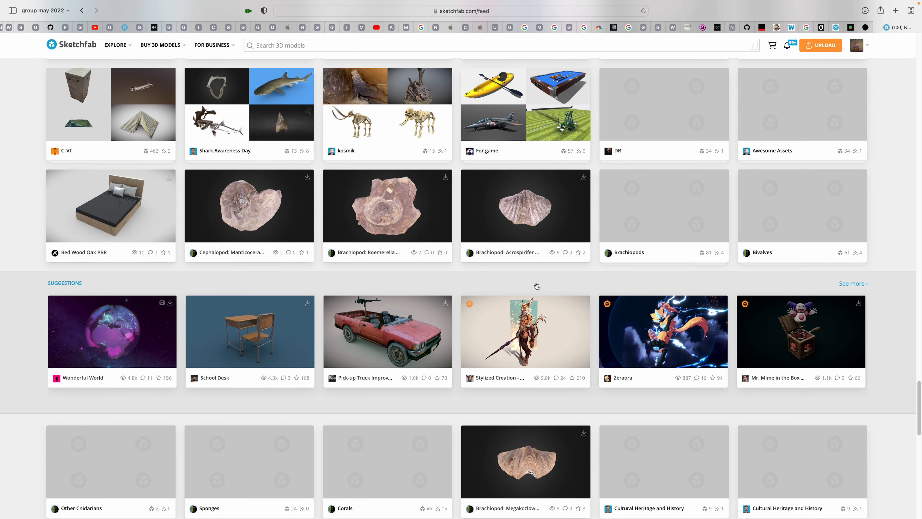
pyautogui.scroll(-15, 537, 285)
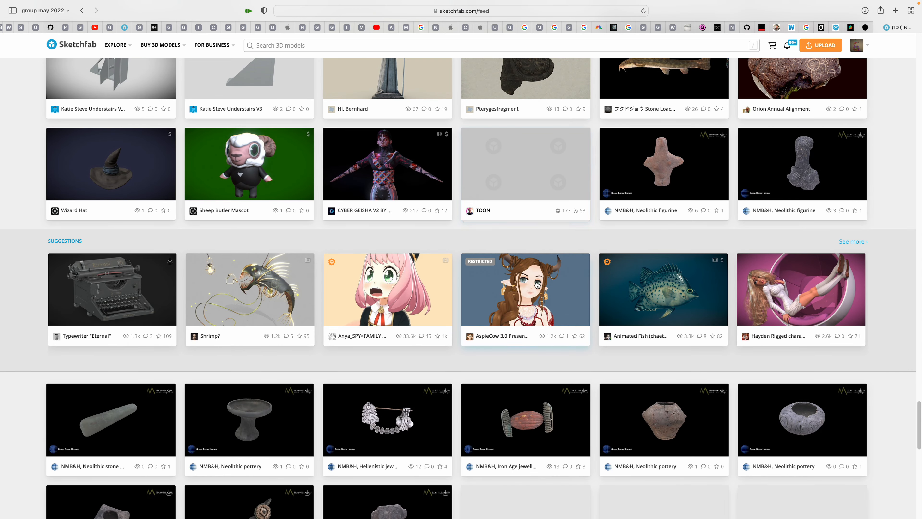
pyautogui.scroll(-10, 460, 325)
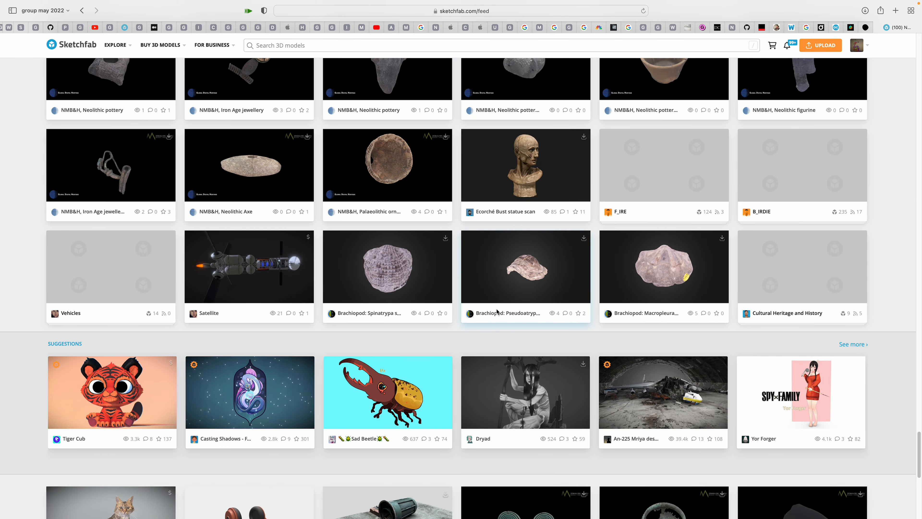
# Browse further through the newsfeed's older scans, collections and suggested models, and return to the beginning of the feed
pyautogui.scroll(-15, 504, 322)
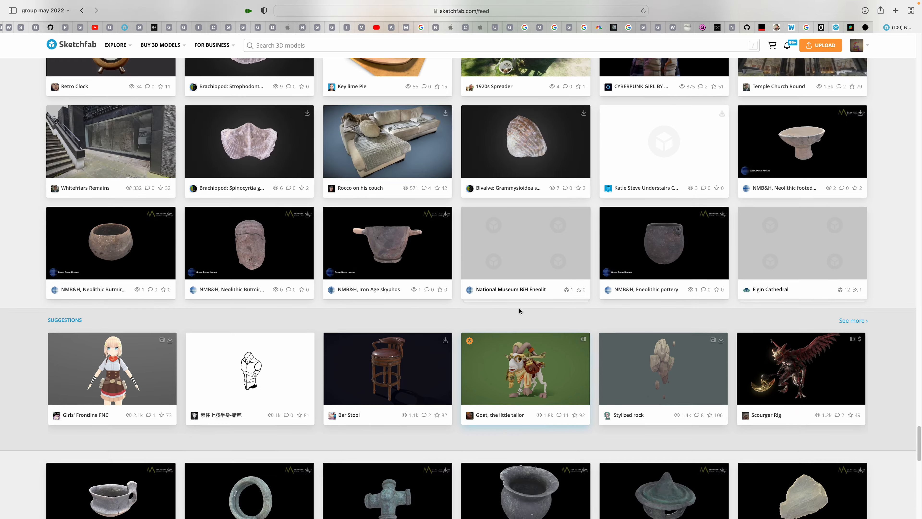
pyautogui.scroll(-10, 519, 308)
pyautogui.scroll(-15, 521, 311)
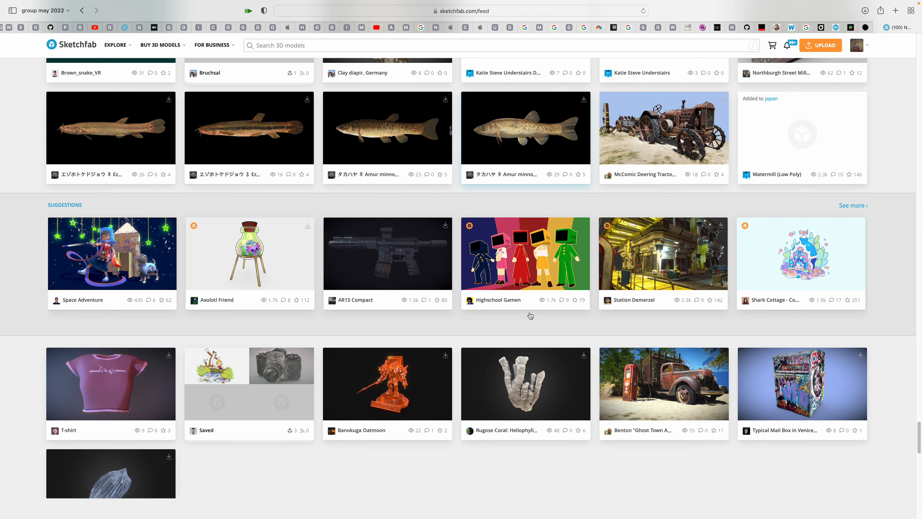
pyautogui.scroll(-5, 532, 311)
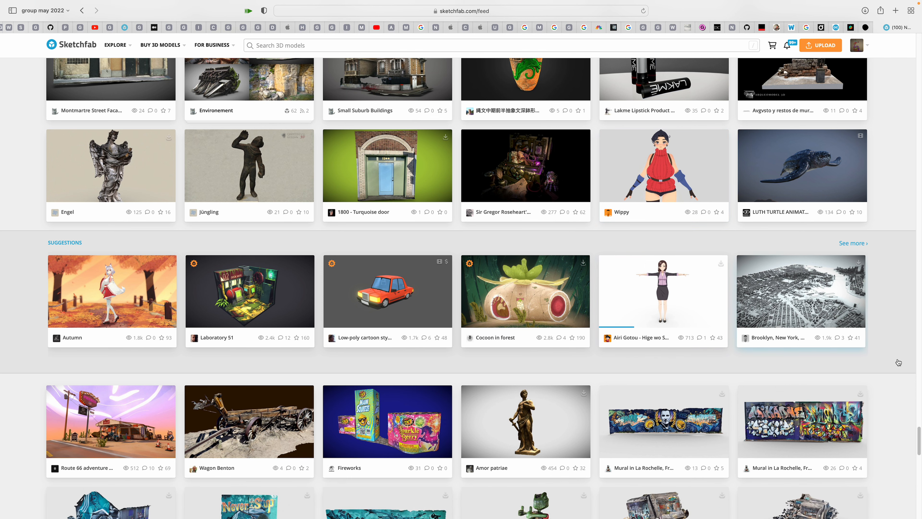
pyautogui.scroll(-15, 921, 438)
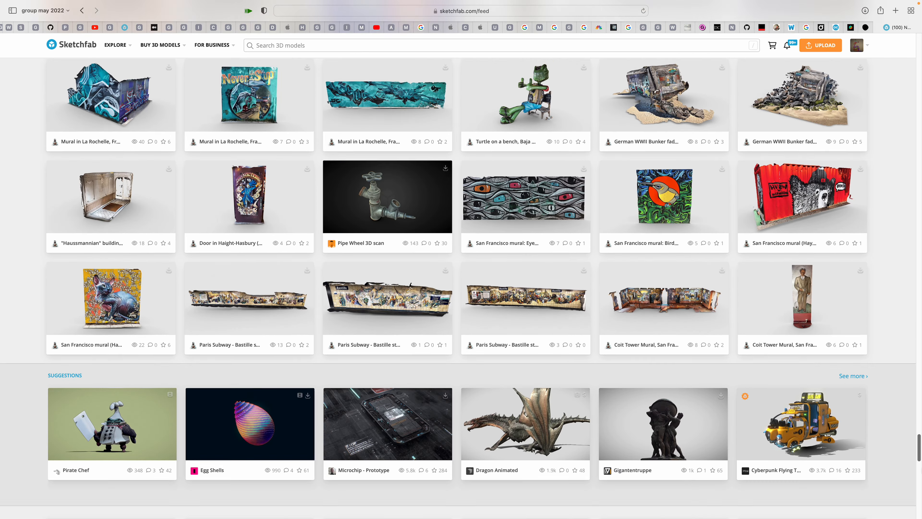
pyautogui.scroll(-15, 738, 317)
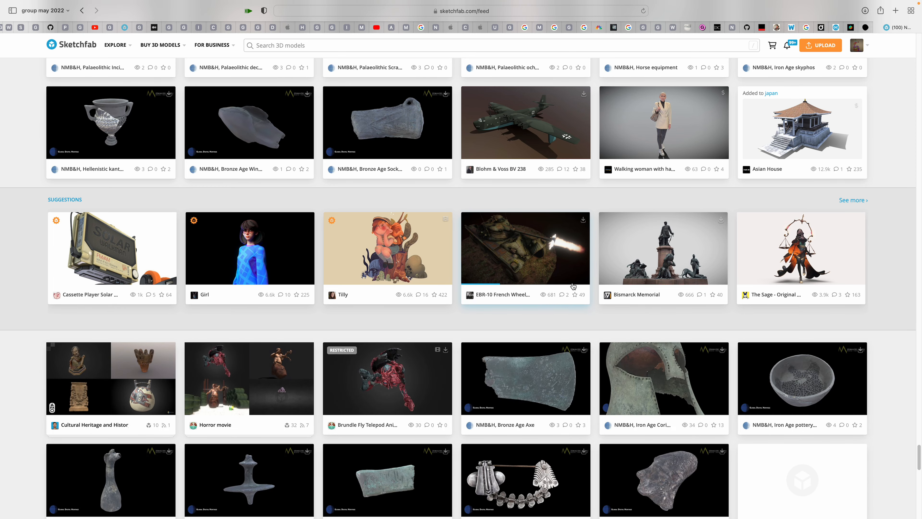
pyautogui.scroll(-2, 573, 286)
pyautogui.scroll(-20, 574, 289)
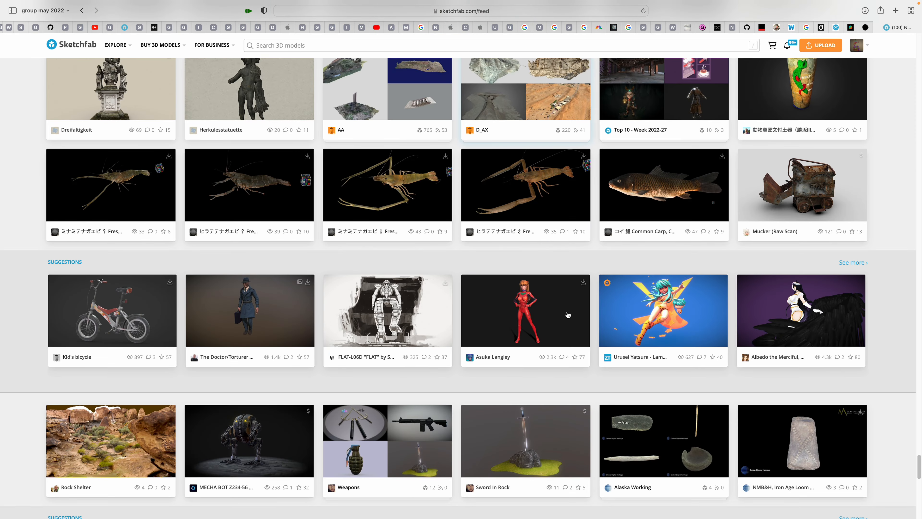
pyautogui.scroll(-5, 599, 327)
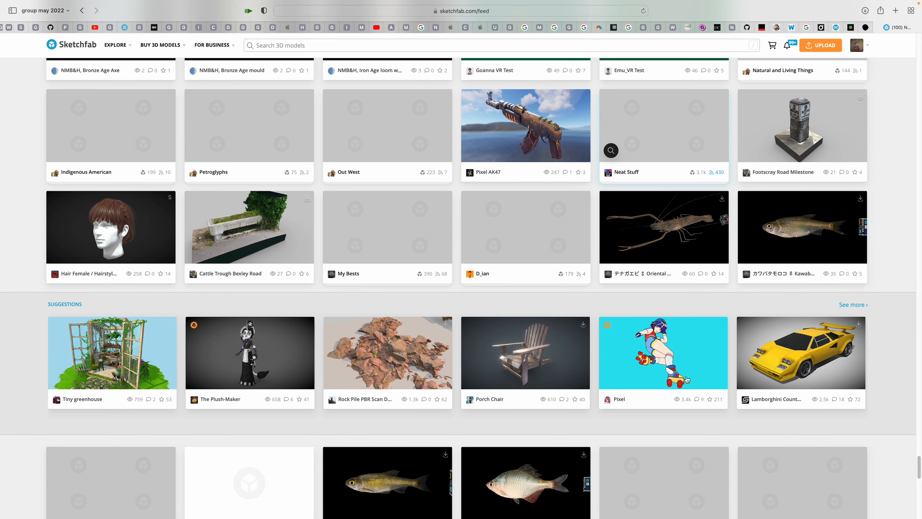
pyautogui.scroll(-20, 920, 471)
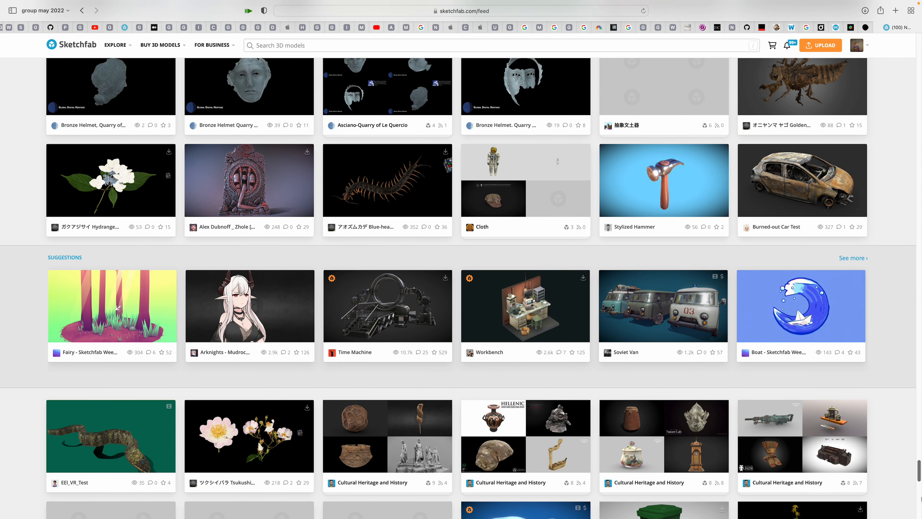
pyautogui.moveTo(921, 499); pyautogui.dragTo(921, 55)
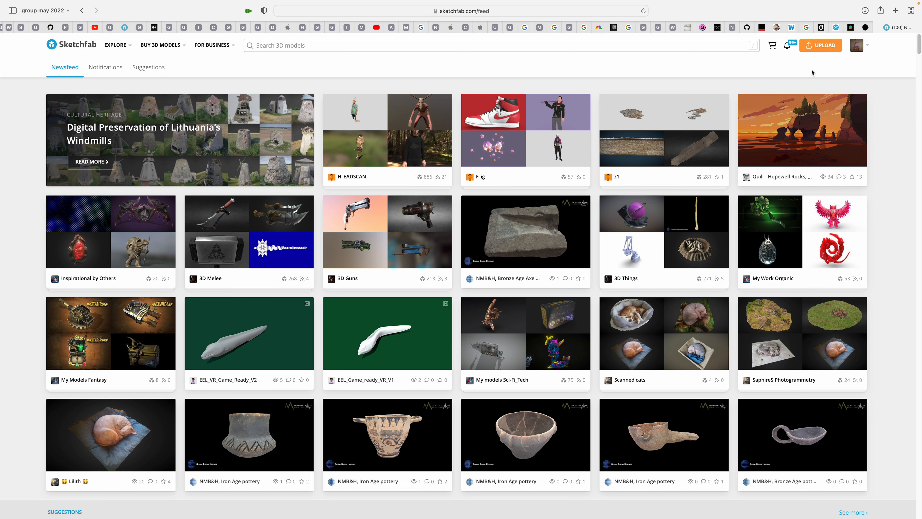
pyautogui.moveTo(809, 4)
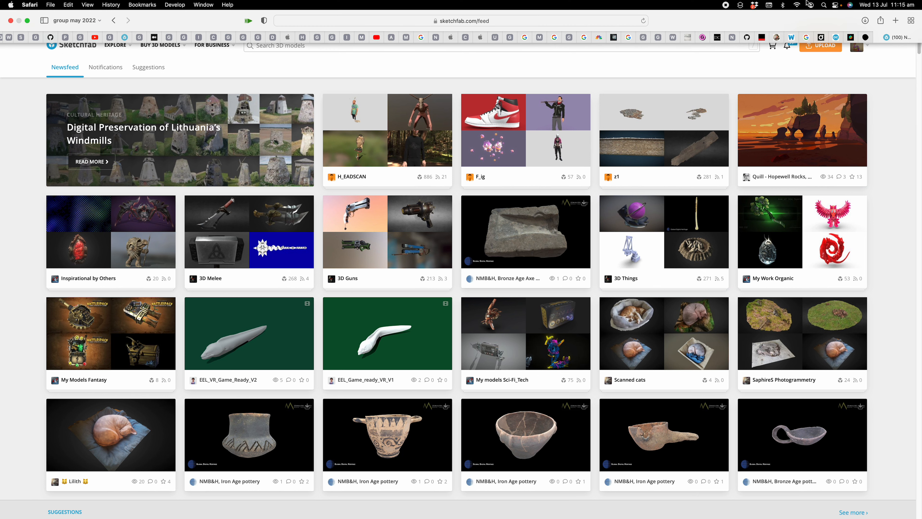